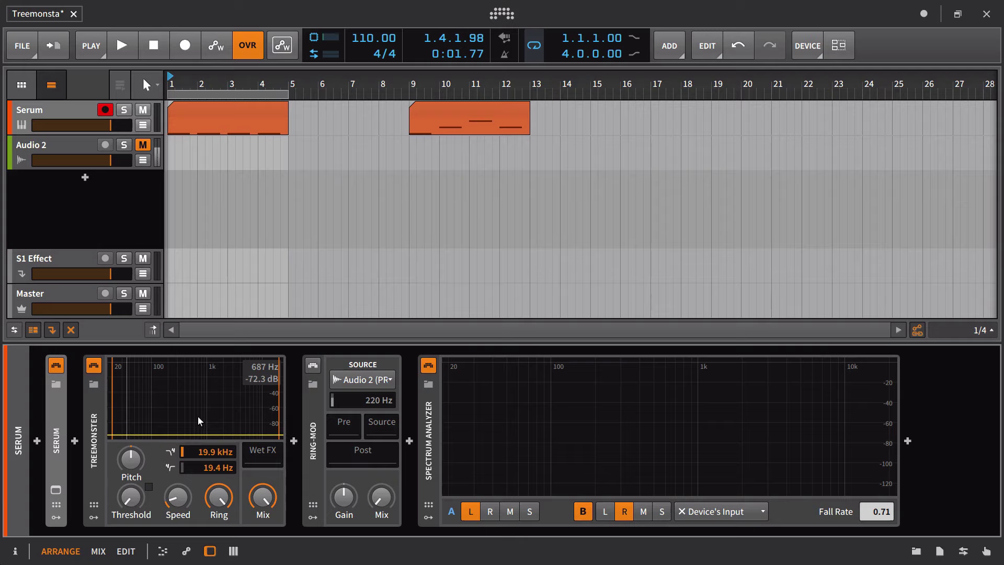
Step: Bypass the Treemonster device and play the Serum clip to view its unprocessed signal in the Spectrum Analyzer
left_click(94, 368)
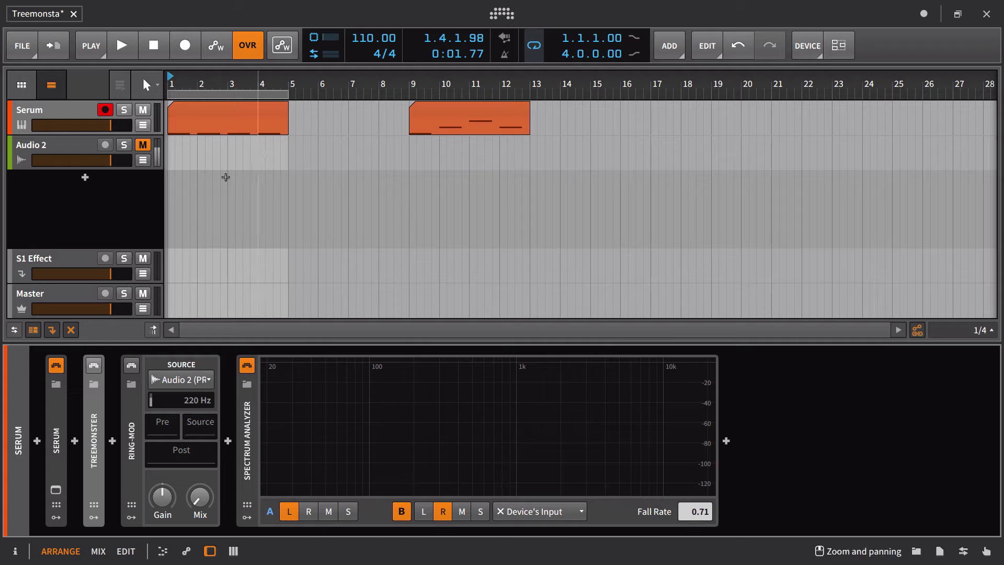
key("space")
mouse_move(417, 398)
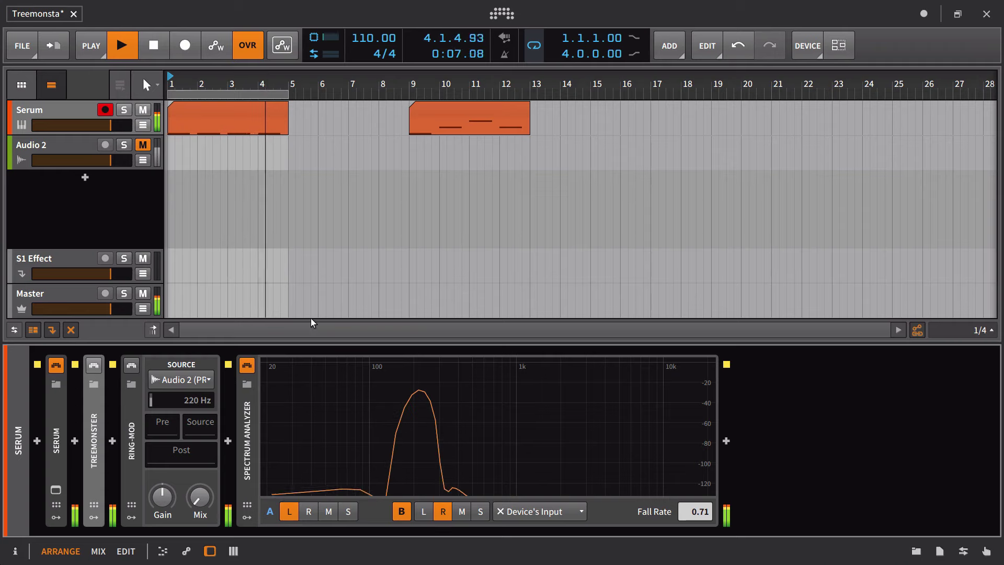
key("space")
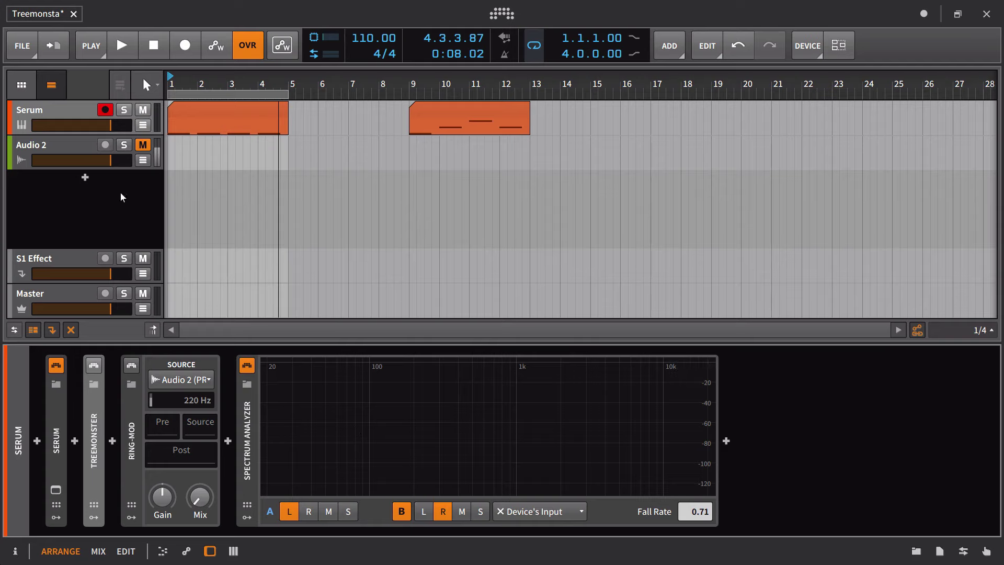
Step: Check the Test Tone's frequency on the Audio 2 track and return to the Serum track's devices
left_click(92, 142)
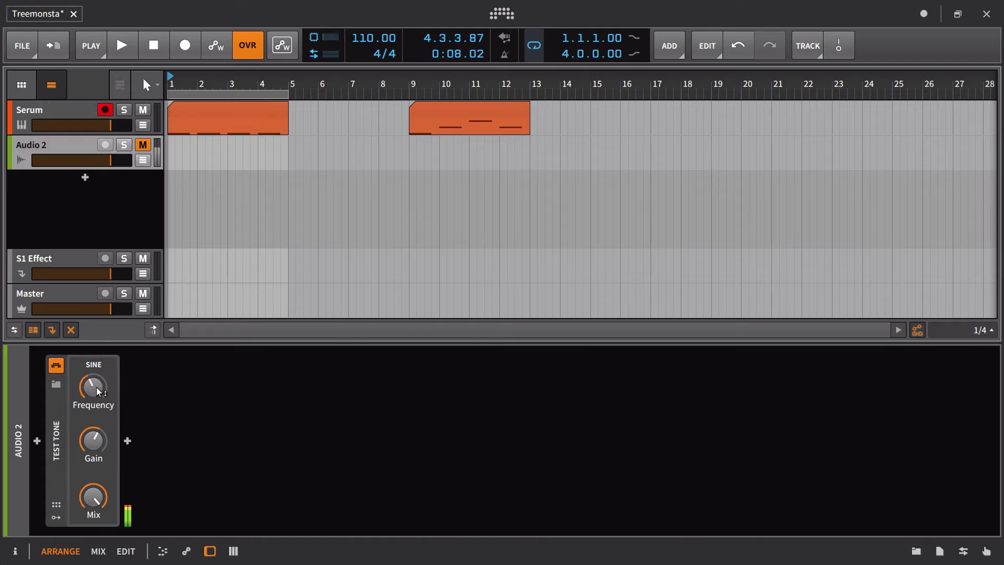
mouse_move(97, 389)
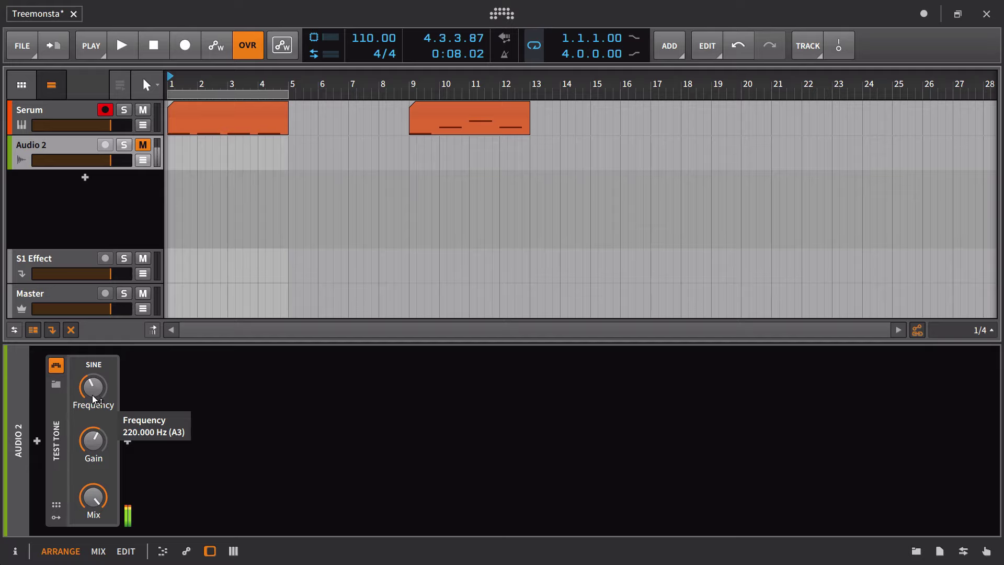
left_click(64, 112)
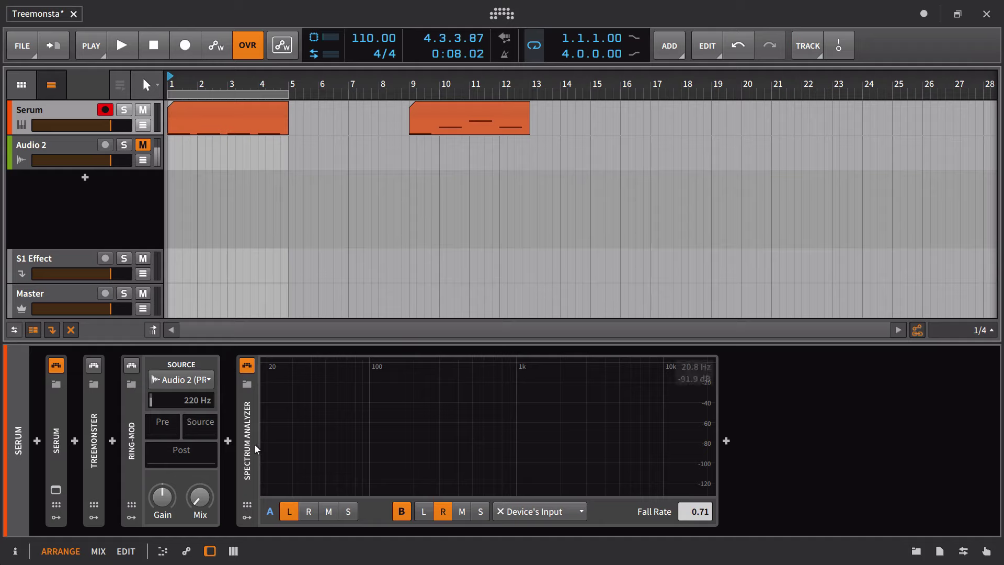
Step: Enable the Ring-Mod device and gradually raise its Mix to maximum while the loop plays
left_click(132, 365)
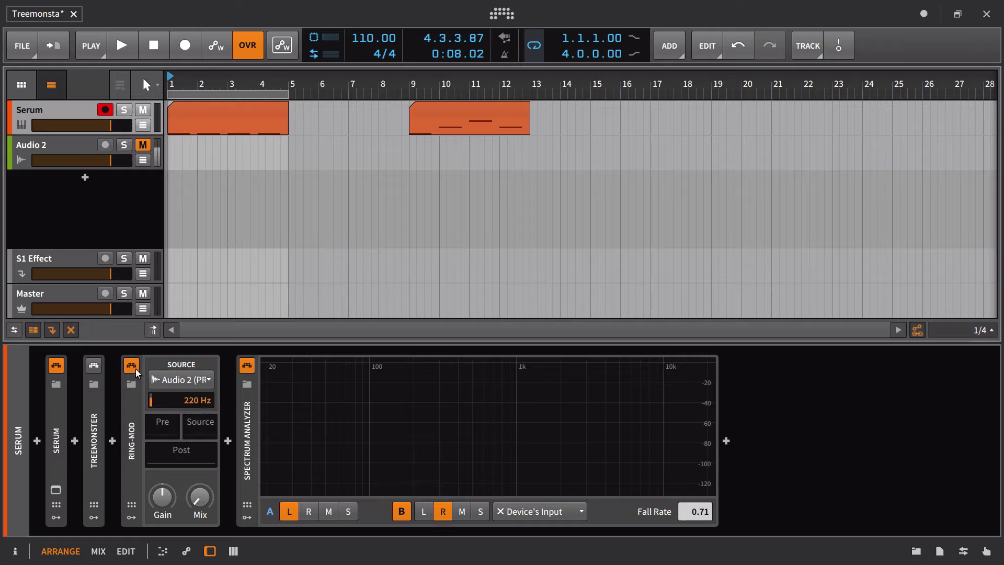
key("space")
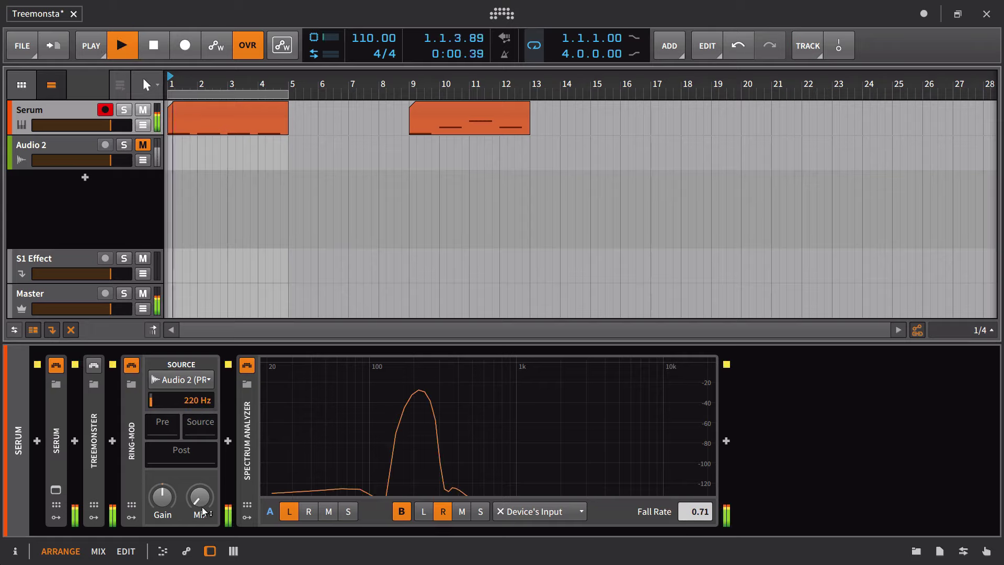
left_click_drag(208, 508, 208, 496)
mouse_move(488, 414)
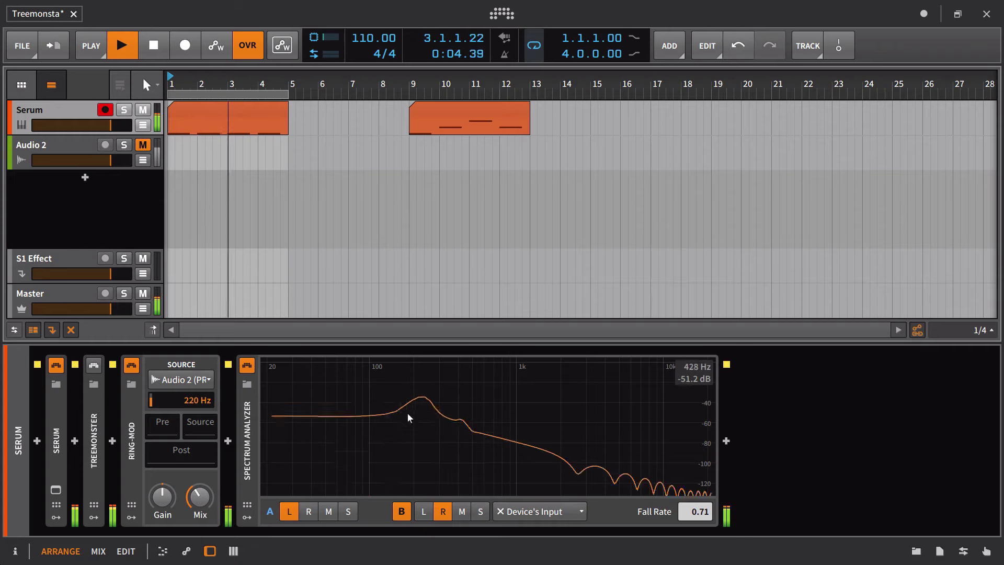
left_click_drag(199, 496, 199, 465)
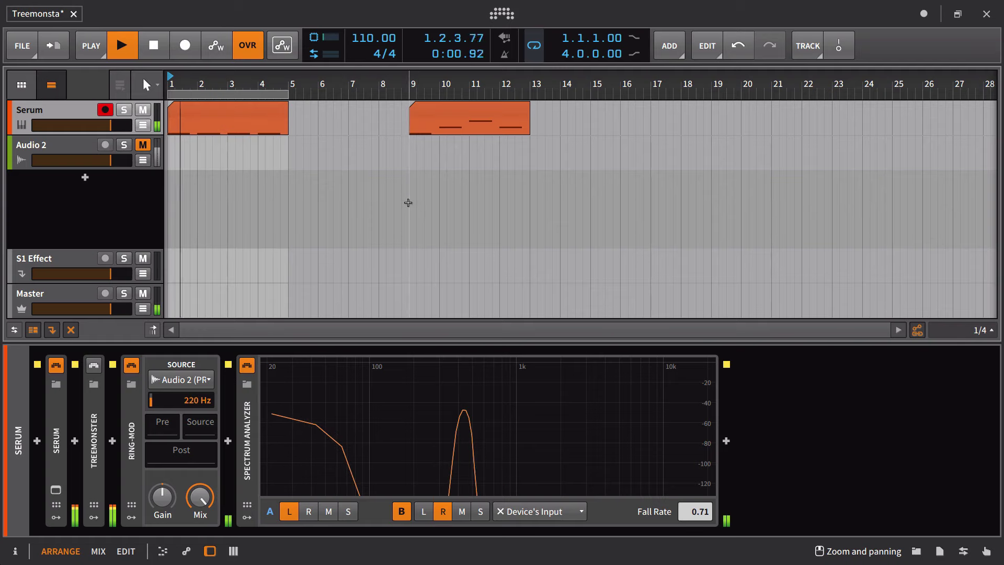
key("space")
Step: Set the play position to bar 9, loop the second Serum clip, and play it through the Spectrum Analyzer
left_click(413, 86)
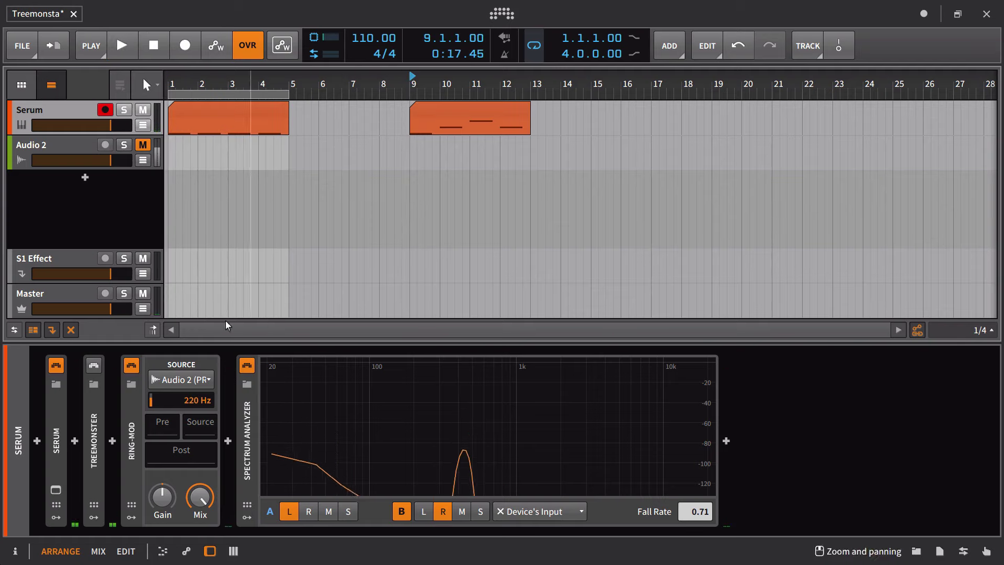
left_click(465, 105)
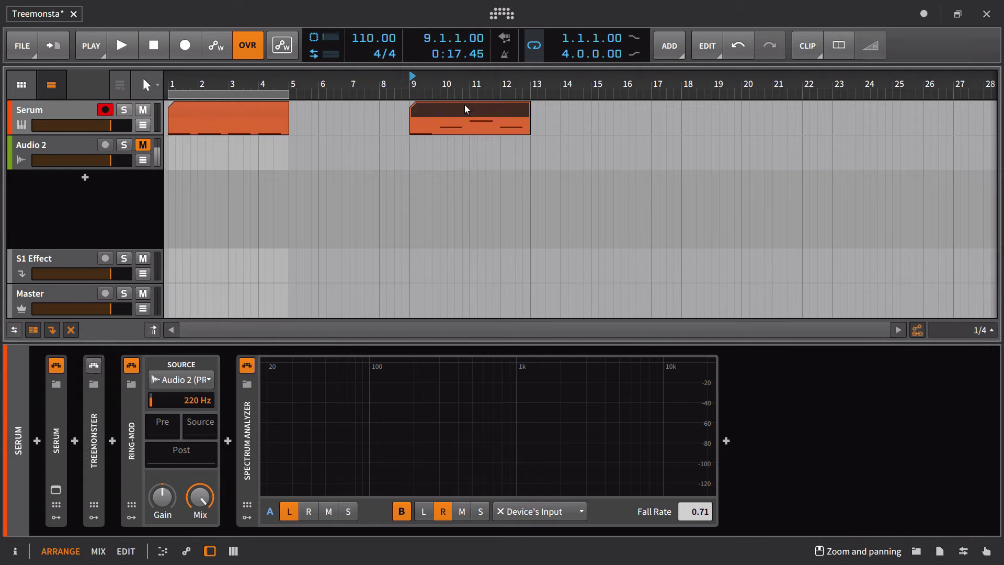
key("ctrl+l")
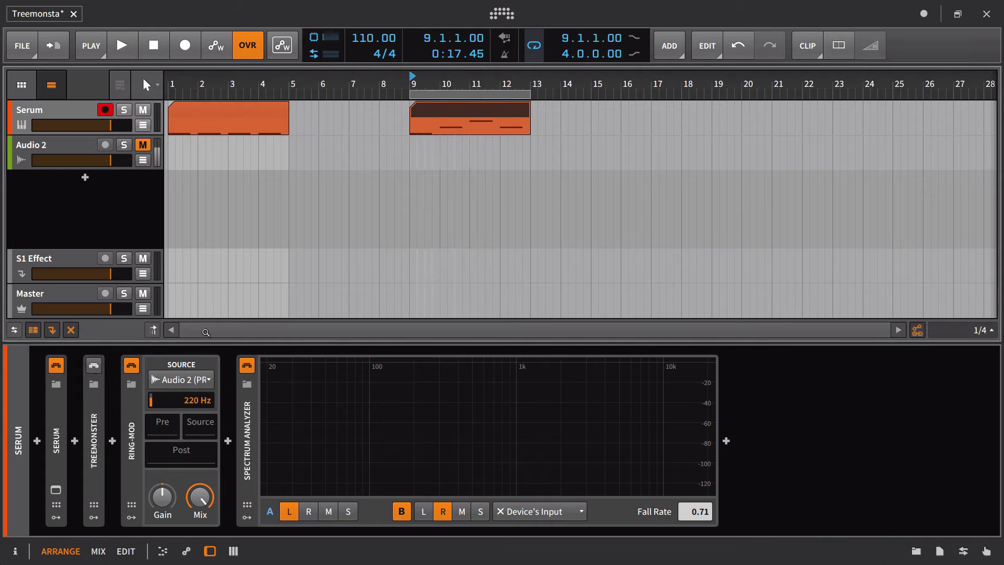
key("space")
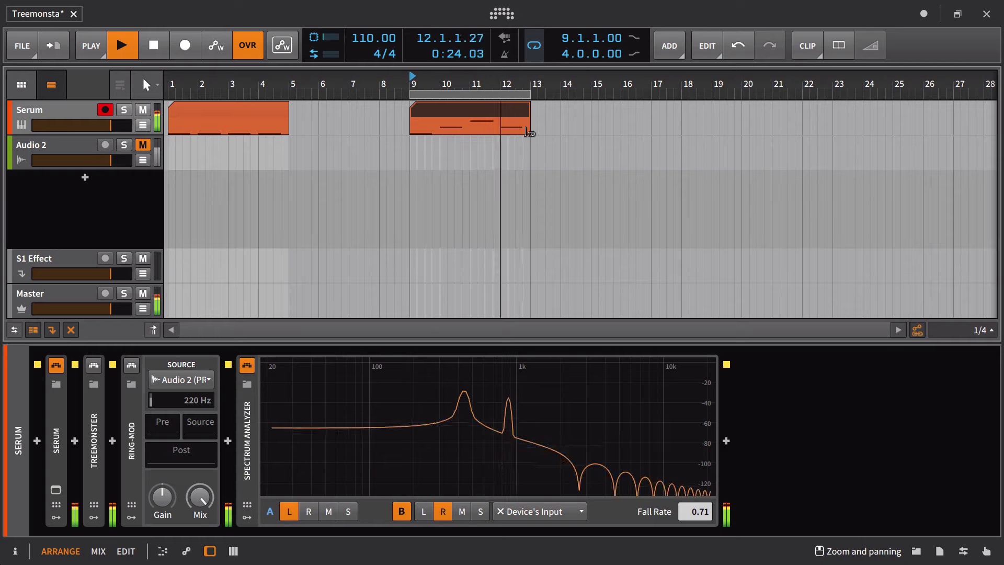
key("space")
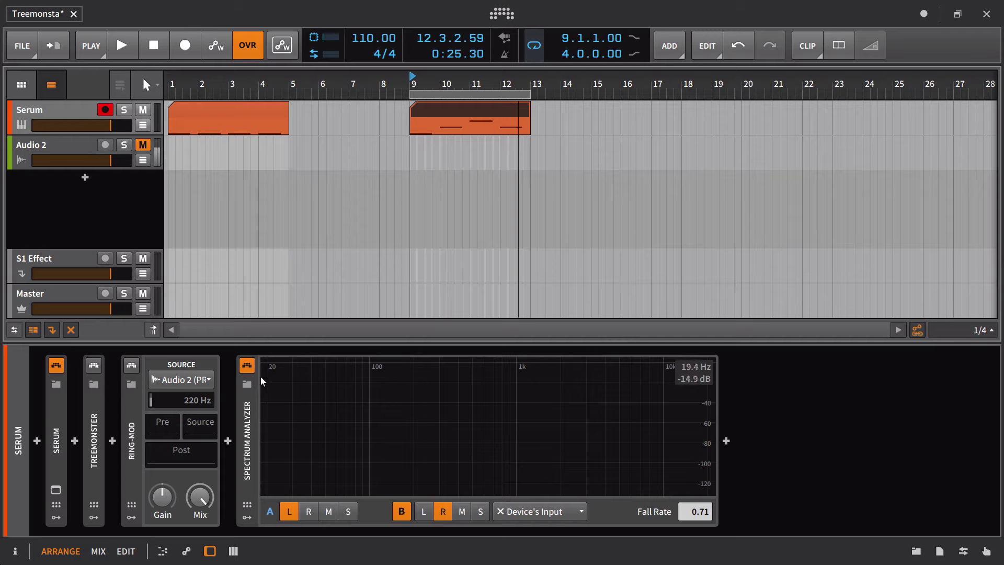
Step: Turn Ring-Mod back on and sweep its Mix up to full and back to a partial blend during loop playback
left_click(131, 366)
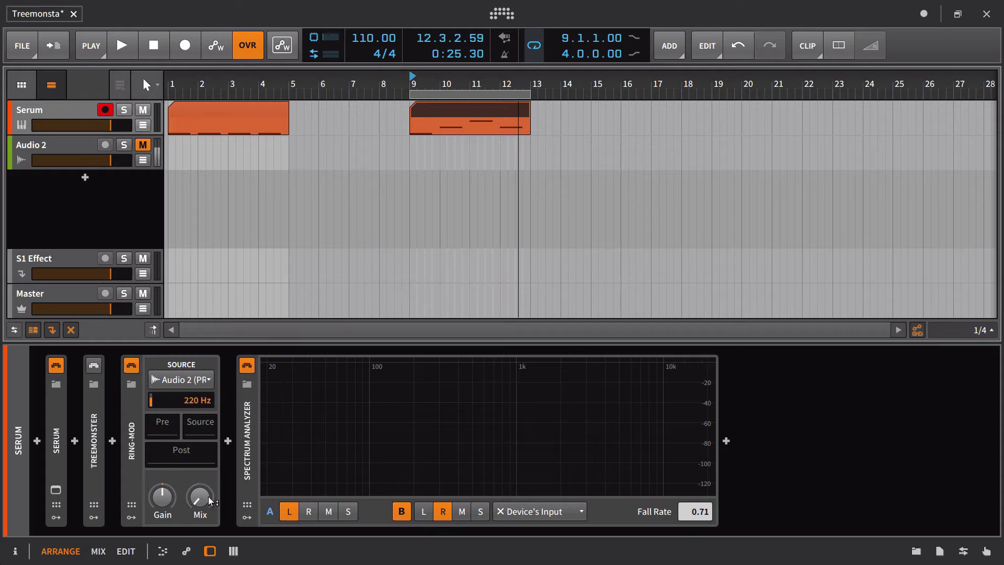
key("space")
left_click_drag(209, 500, 260, 502)
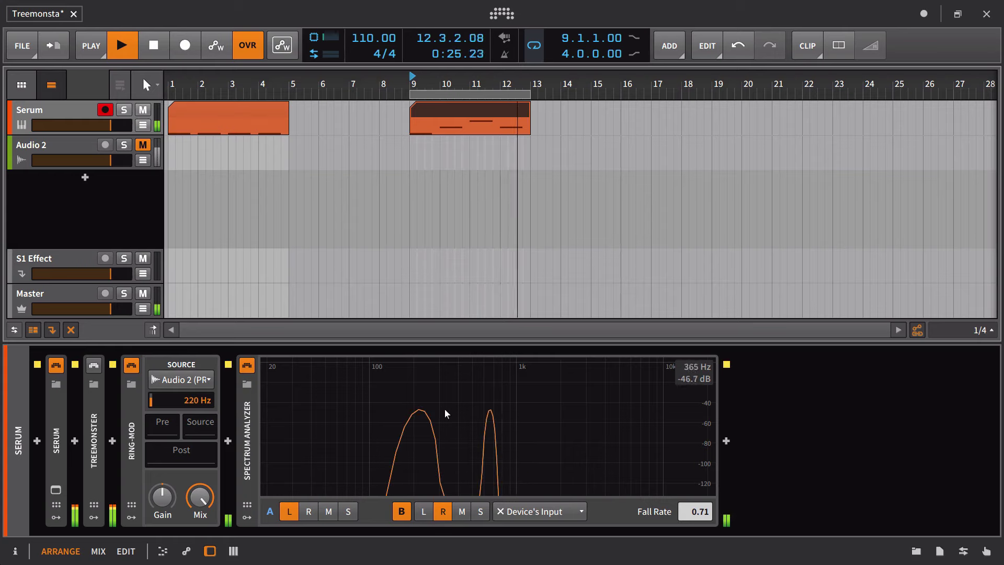
left_click_drag(200, 497, 201, 520)
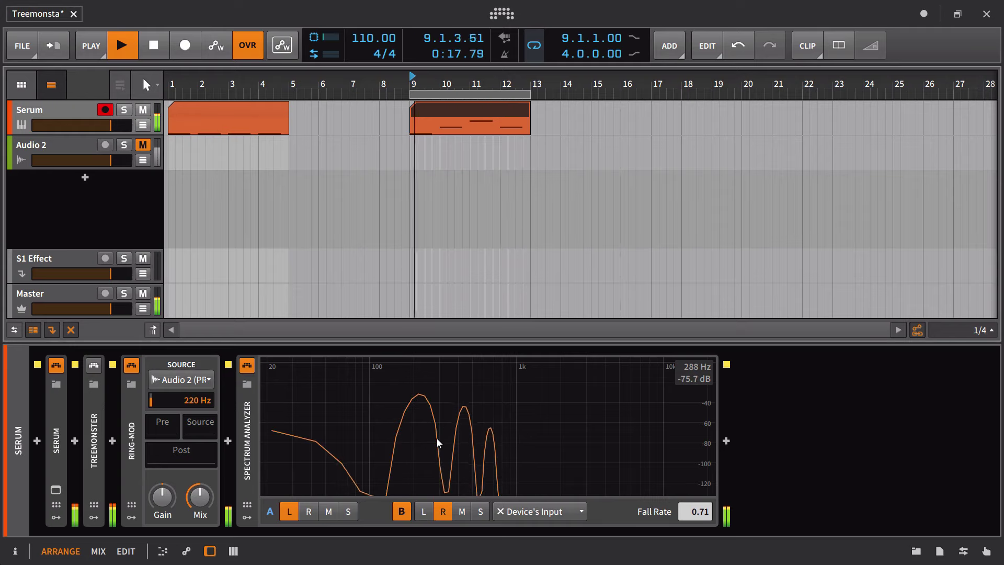
key("space")
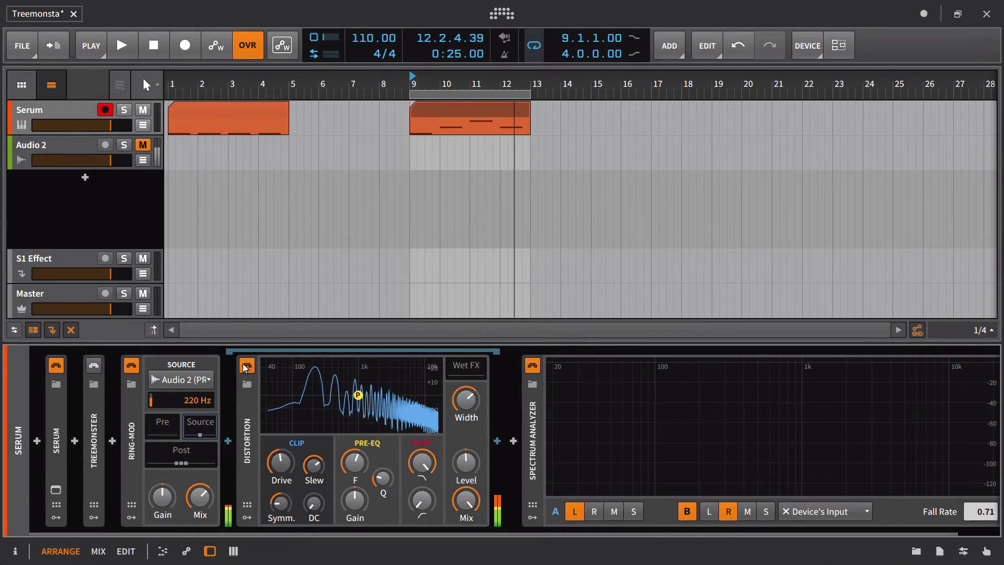
Step: View the Test Tone on the Audio 2 track again and return to the Serum device chain
left_click(85, 147)
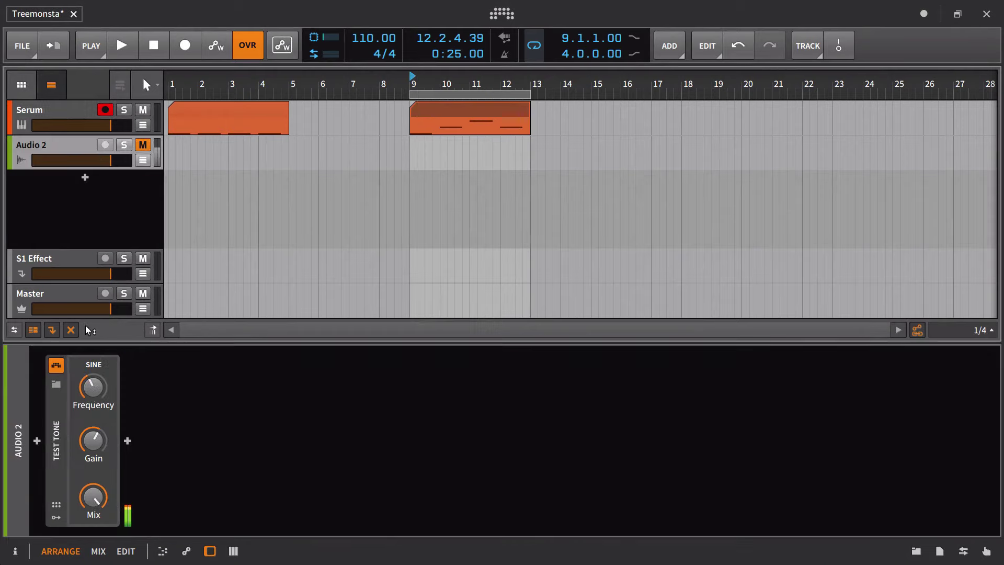
left_click(48, 112)
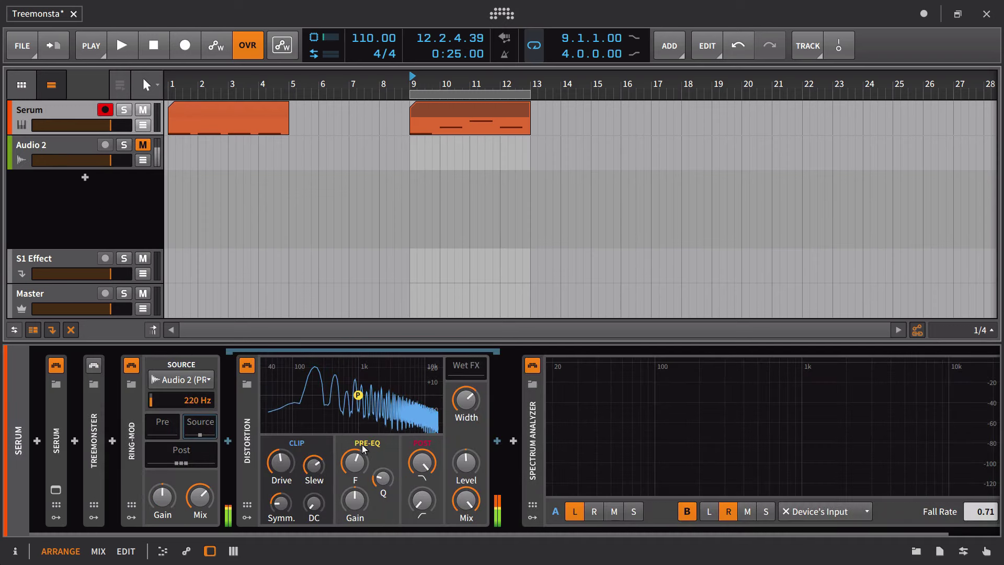
Step: Increase the GUI scaling and adjust the Drive, Symm. and Slew of the Distortion in Ring-Mod's Source chain
right_click(576, 23)
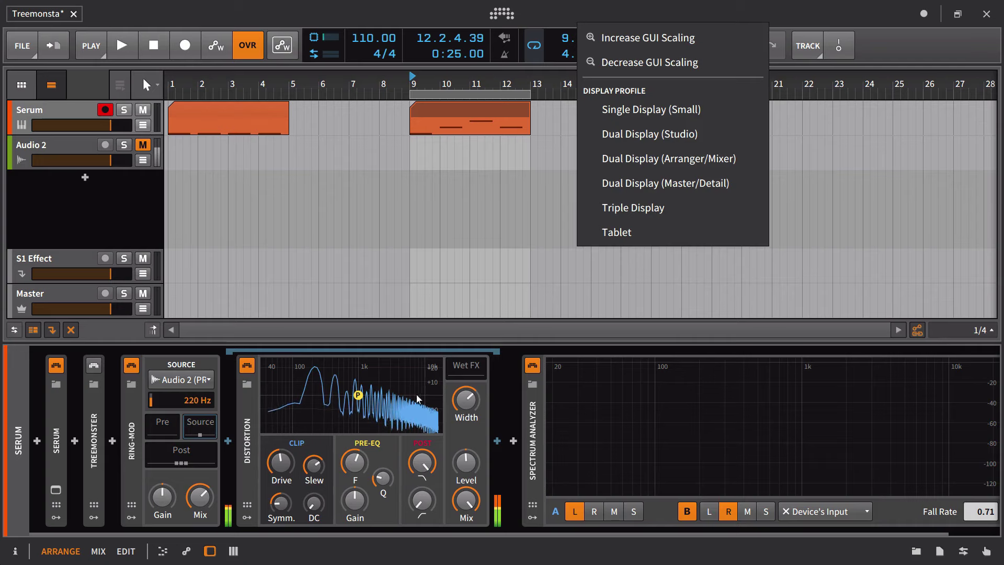
left_click(693, 32)
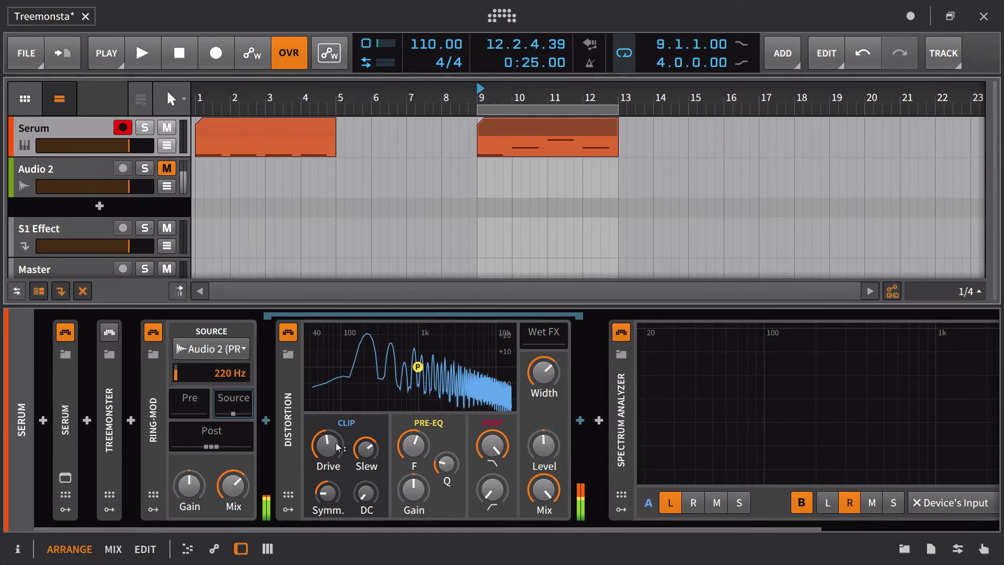
mouse_move(328, 445)
left_mouse_down()
mouse_move(328, 479)
mouse_move(342, 438)
left_mouse_up()
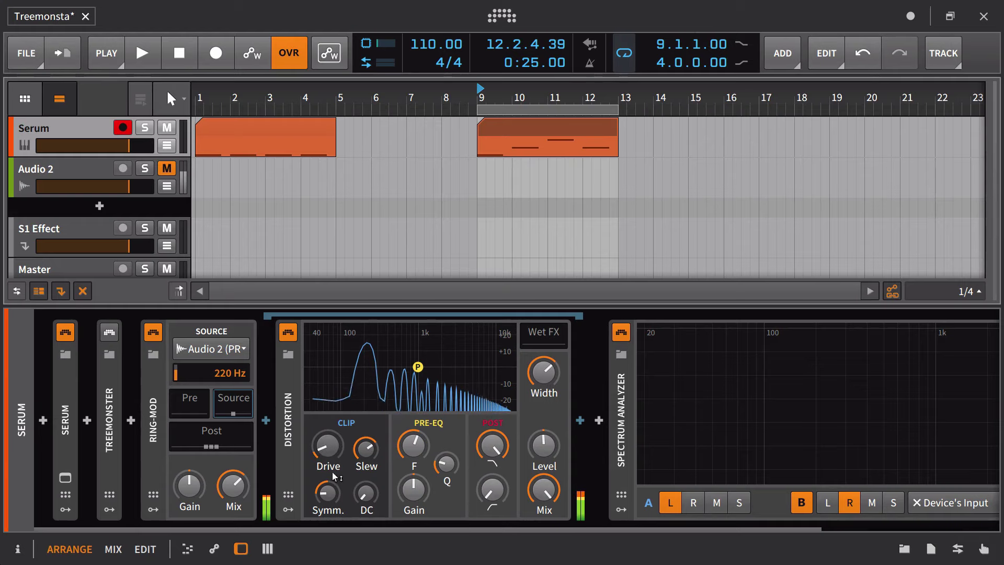
left_click_drag(327, 492, 368, 454)
left_click_drag(324, 449, 324, 449)
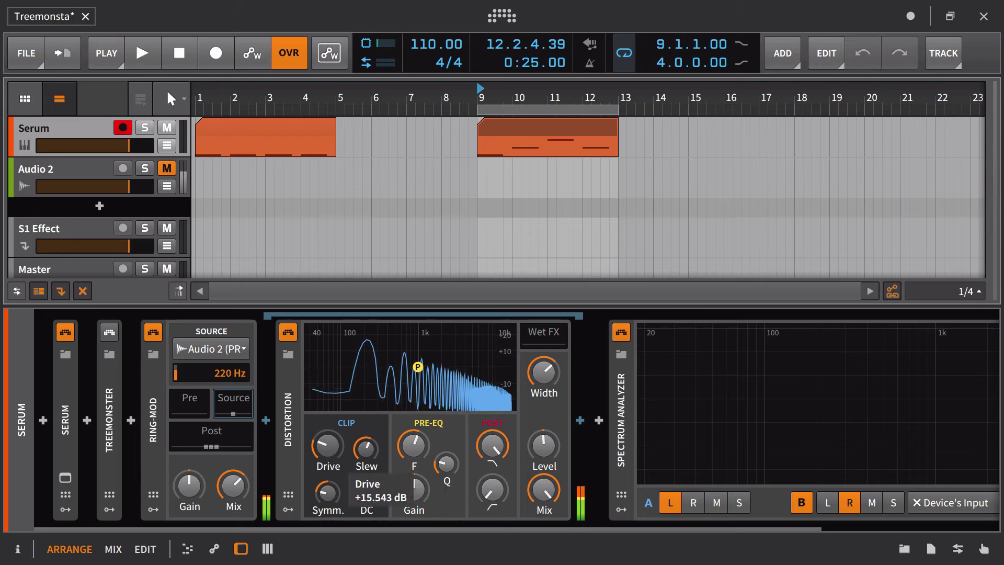
left_click_drag(366, 448, 366, 448)
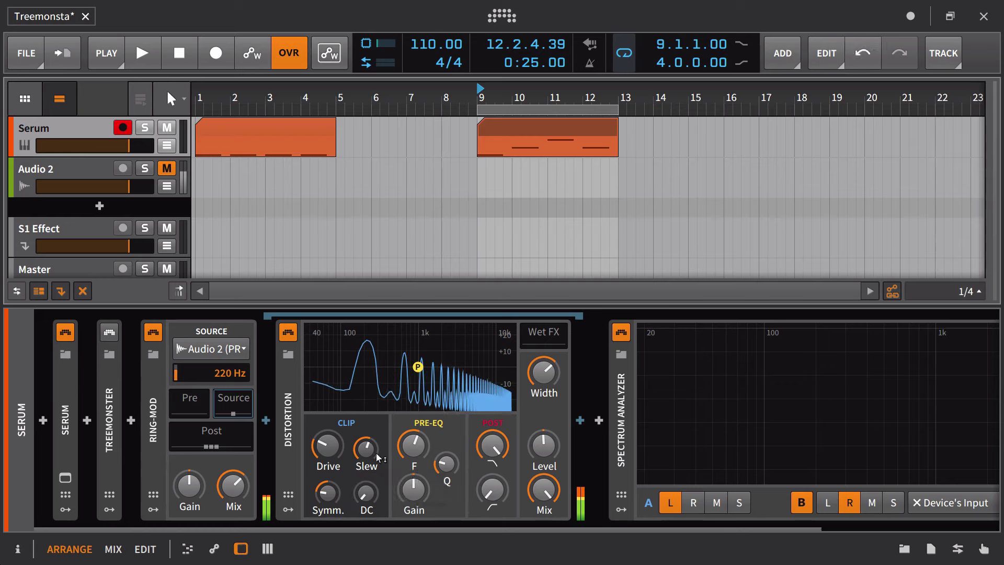
Step: Open Ring-Mod's Post chain and examine its EQ-2, Reverb and Chorus devices
left_click(236, 444)
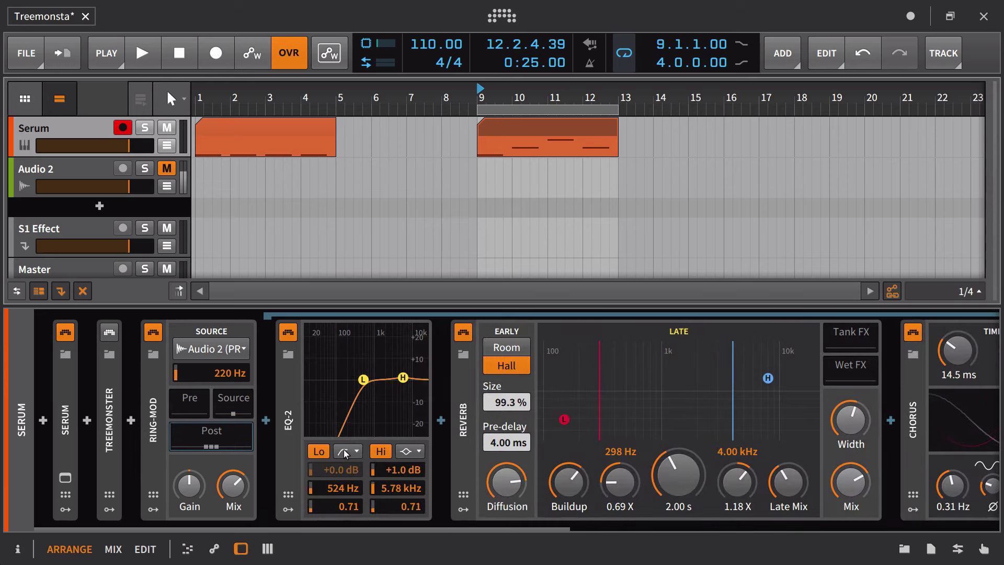
scroll(345, 454, "right", 5)
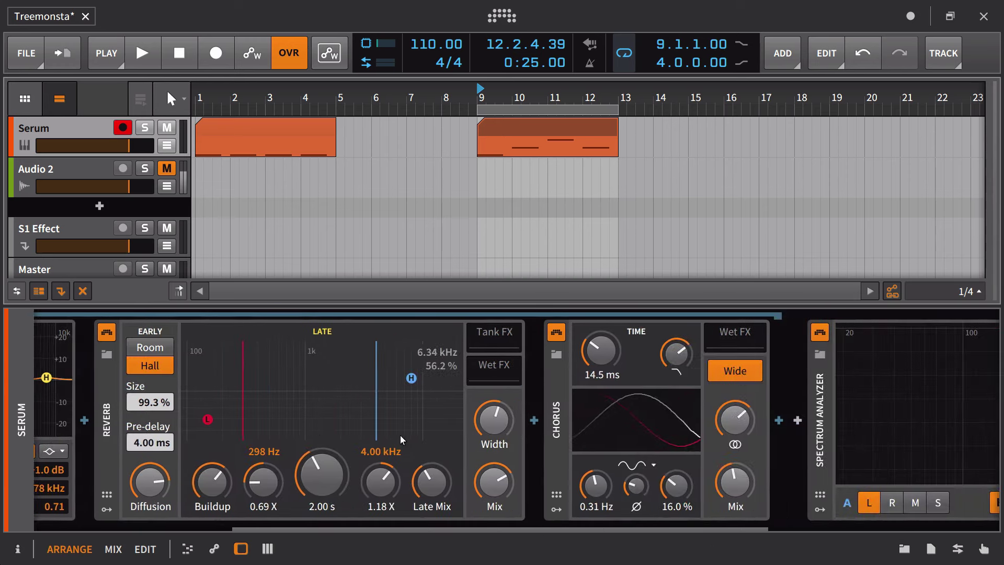
scroll(399, 440, "left", 4)
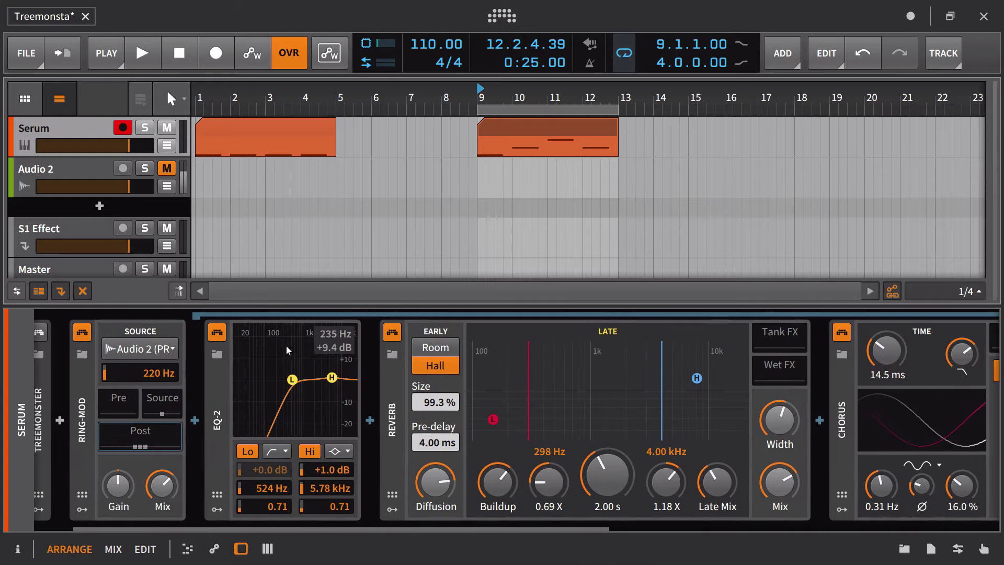
Step: Decrease the GUI scaling and play the loop while reviewing the EQ-2, Reverb and Chorus in the Post chain
right_click(621, 37)
left_click(631, 67)
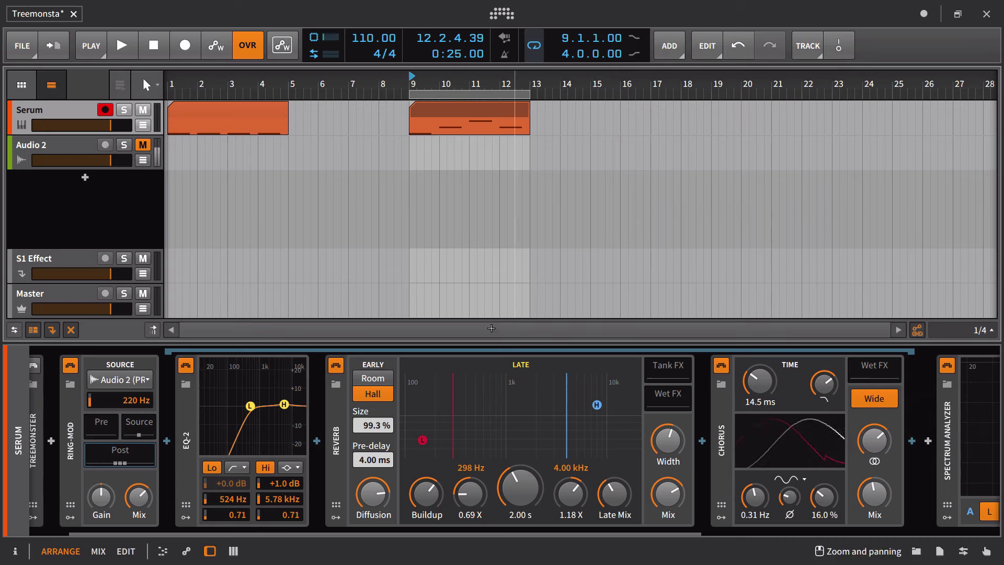
scroll(468, 440, "down", 4)
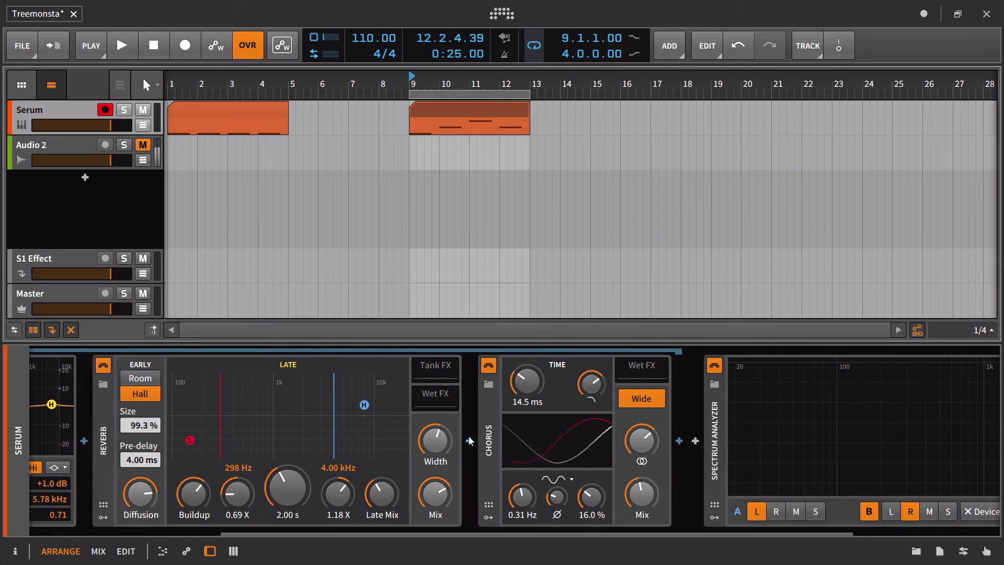
key("space")
scroll(469, 440, "down", 1)
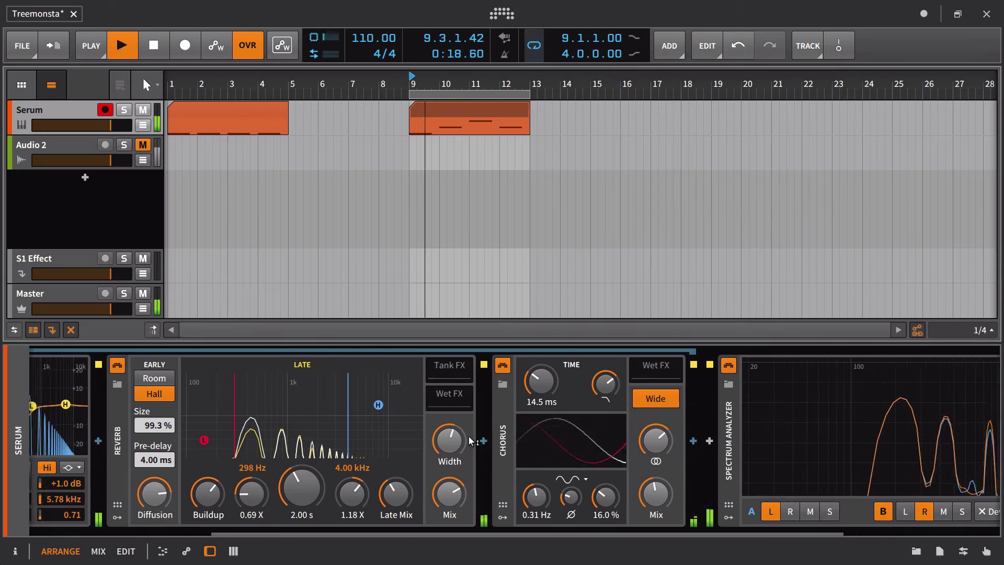
scroll(470, 439, "up", 4)
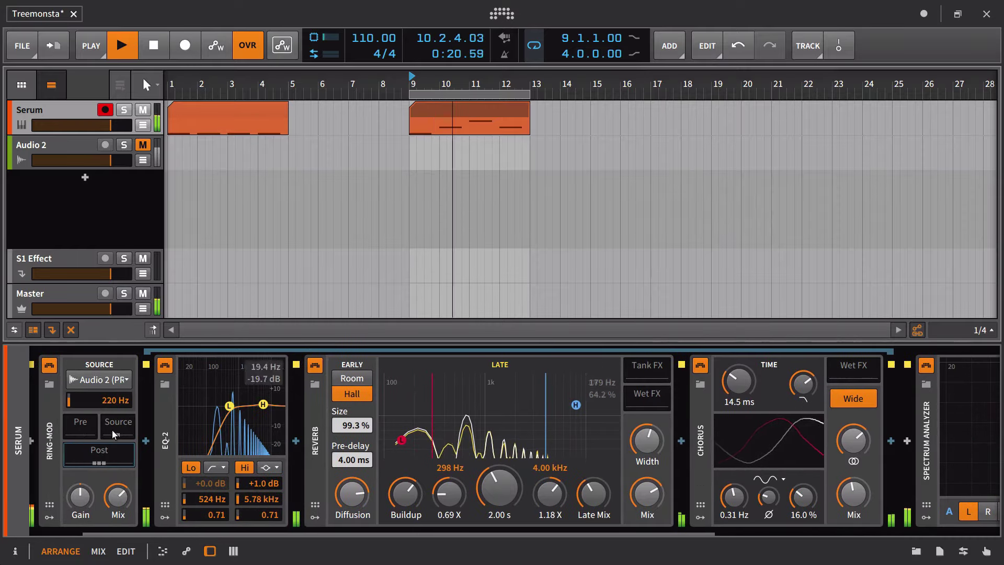
Step: Open Ring-Mod's Source chain, adjust the Distortion's Drive and reveal the Distortion's modulator slots
left_click(120, 428)
left_click_drag(237, 462, 269, 456)
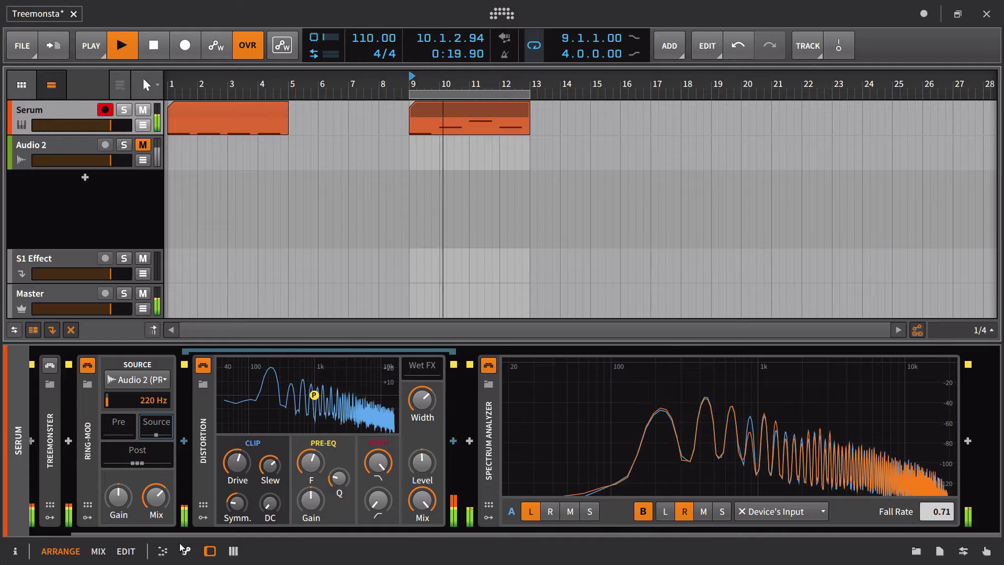
left_click(204, 518)
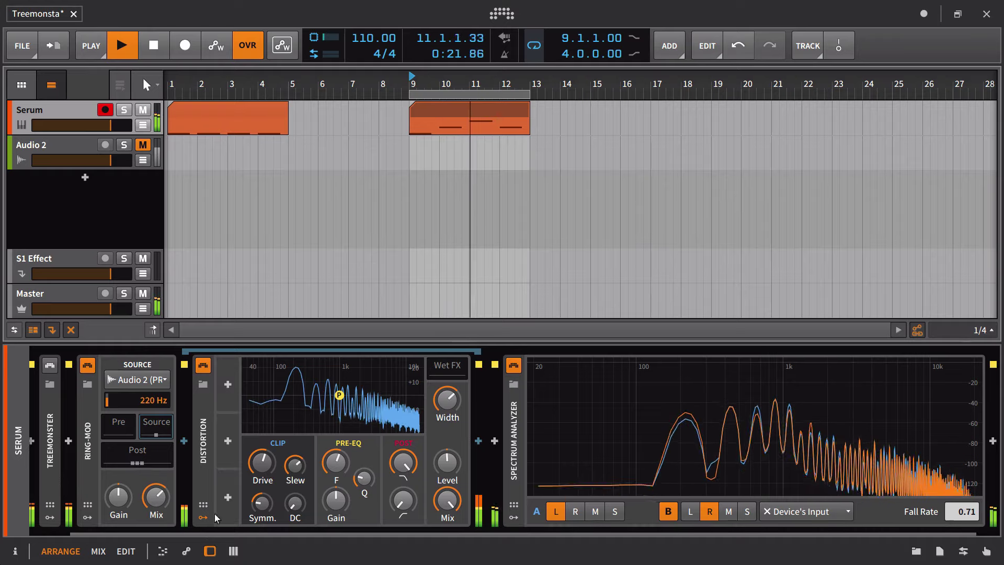
mouse_move(391, 472)
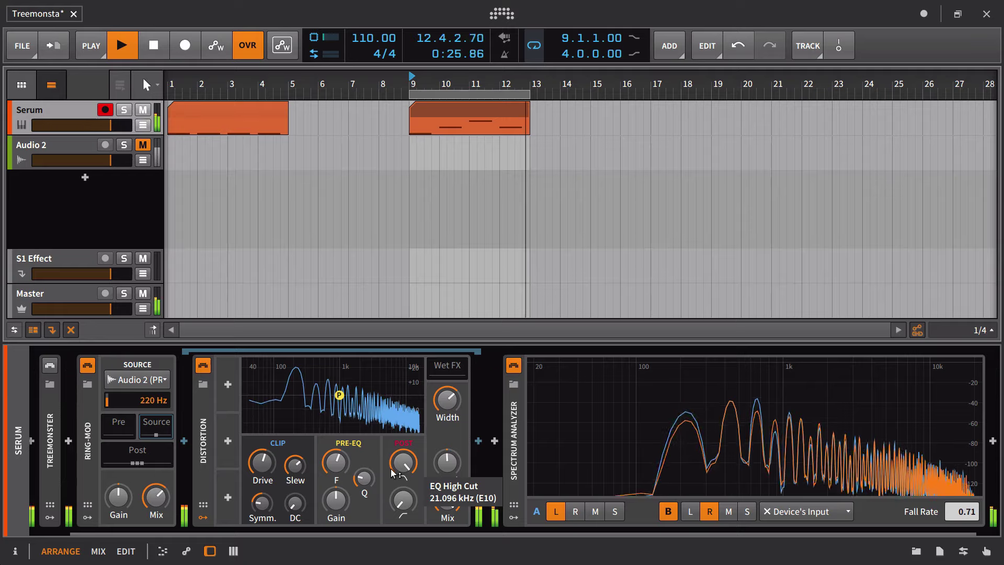
scroll(391, 469, "left", 2)
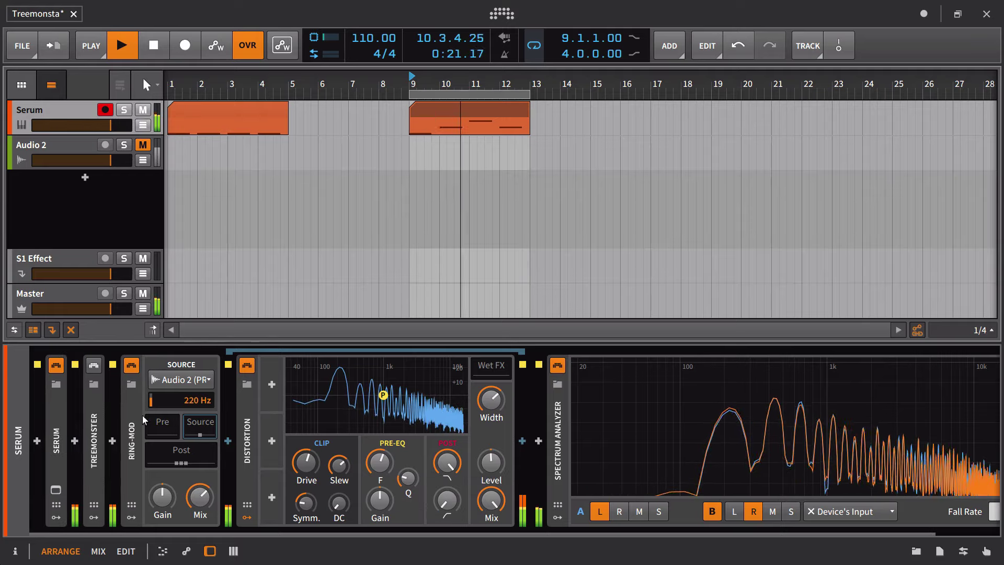
key("space")
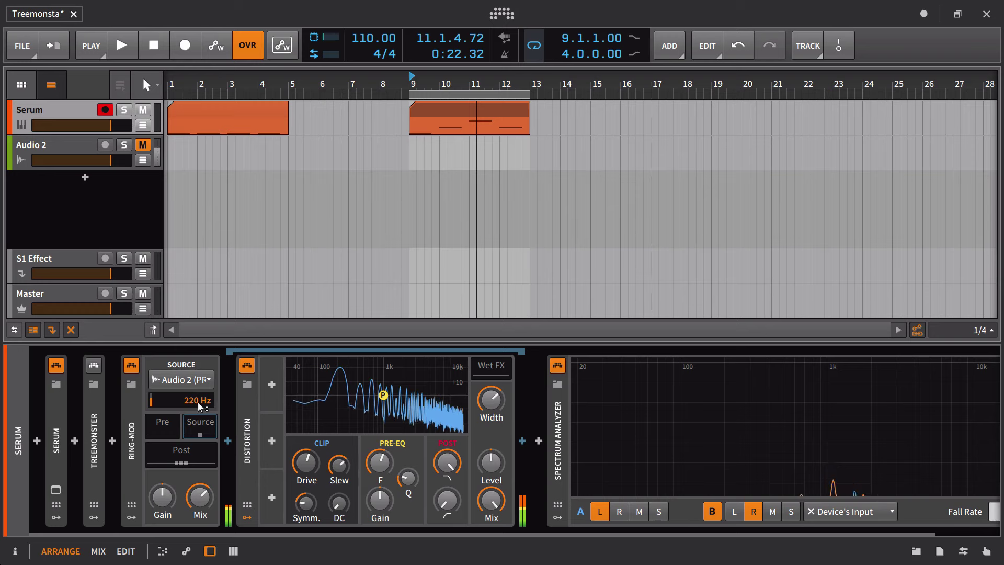
Step: Switch the Ring-Mod source from Audio 2 to Oscillator and lower the Distortion's Drive, then play the loop
left_click(191, 382)
left_click(215, 400)
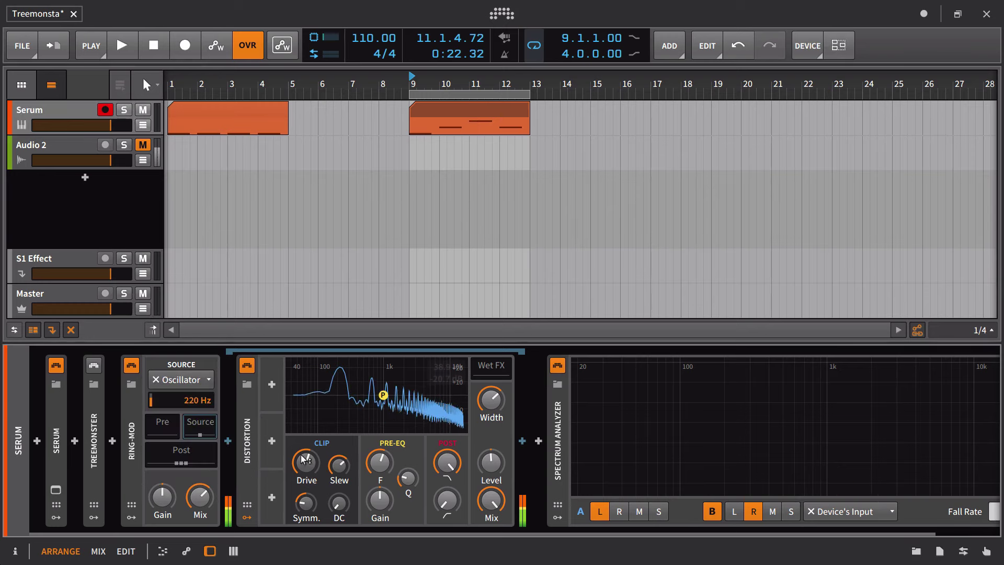
left_click_drag(315, 473, 315, 500)
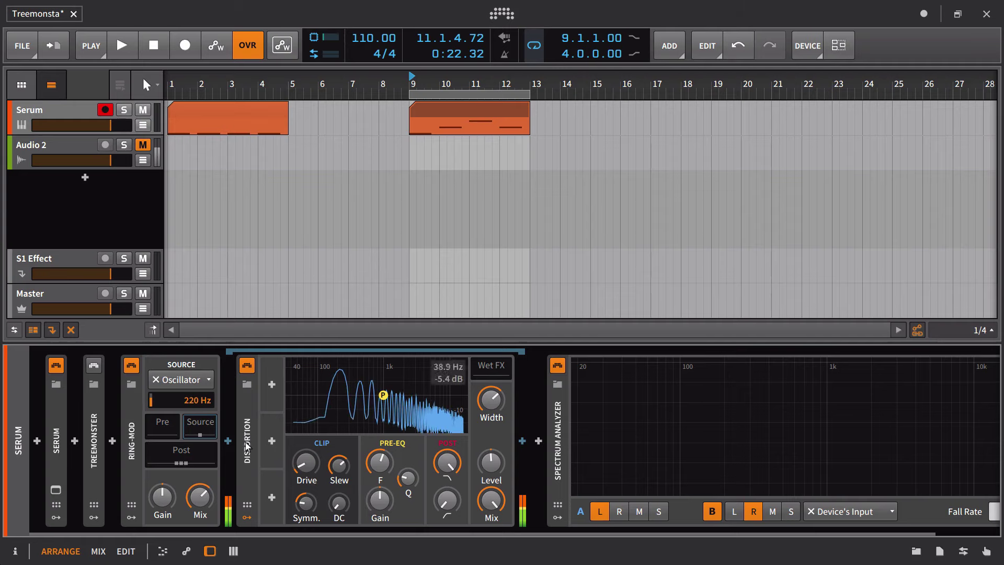
key("space")
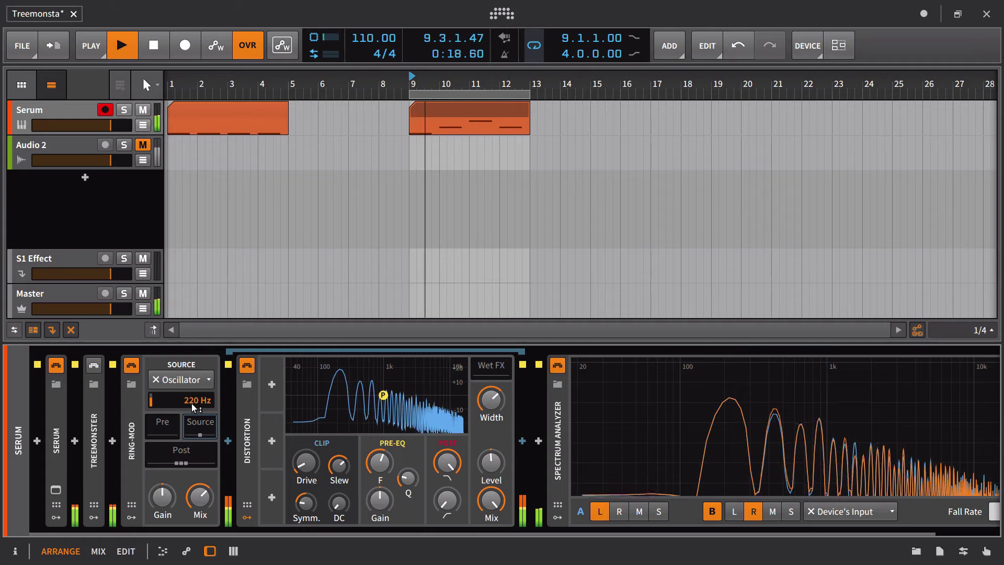
Step: Raise the Ring-Mod oscillator frequency to 316 Hz and on to 1.17 kHz, and expand the Treemonster device
mouse_move(192, 403)
left_mouse_down()
mouse_move(192, 310)
mouse_move(192, 440)
mouse_move(193, 215)
mouse_move(192, 564)
mouse_move(192, 324)
mouse_move(200, 388)
left_mouse_up()
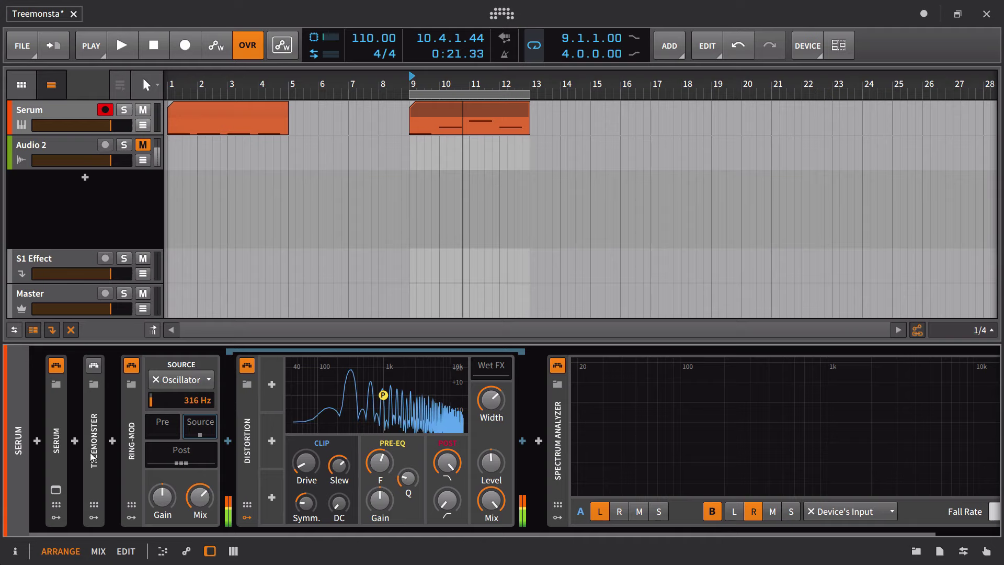
left_click_drag(191, 404, 192, 379)
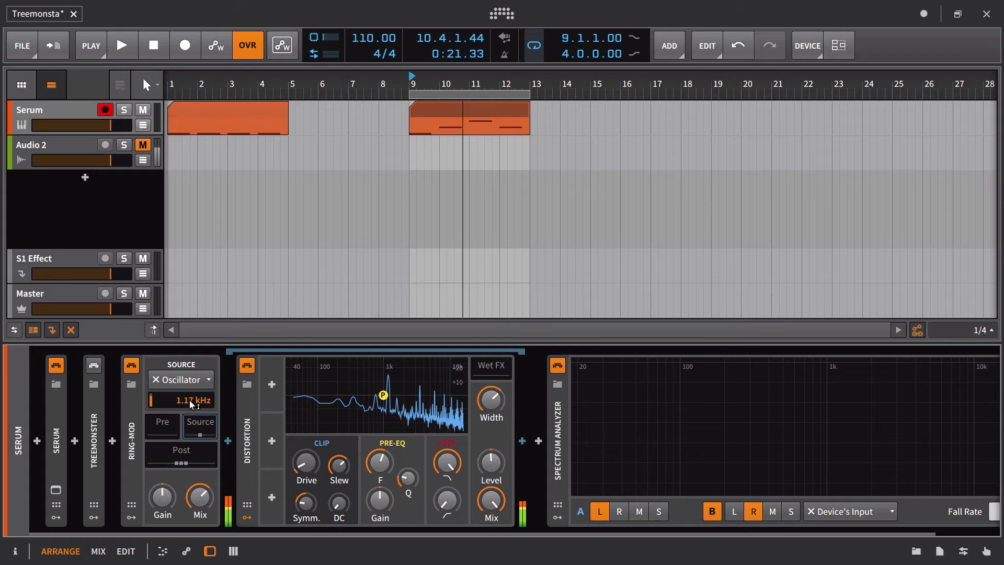
left_click(99, 424)
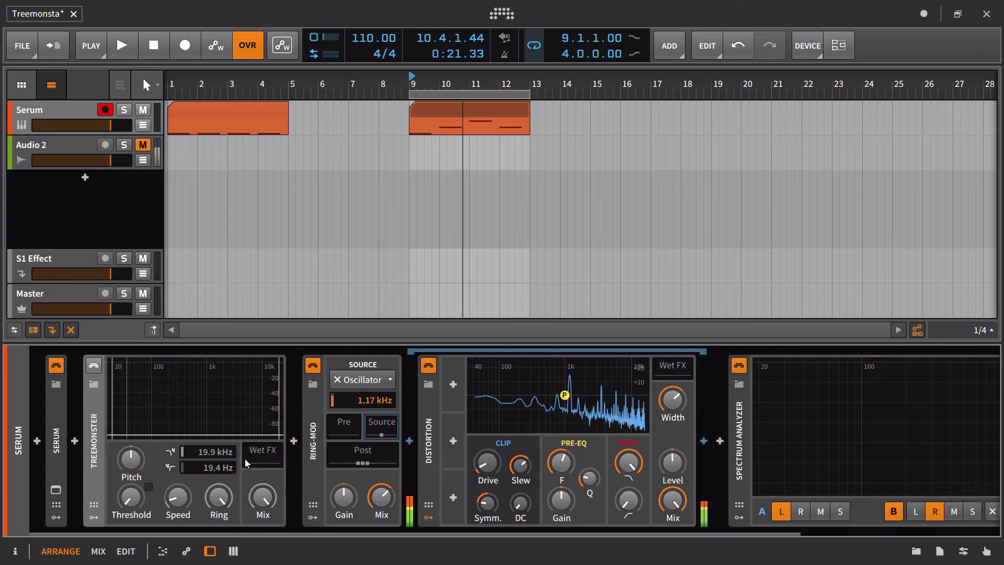
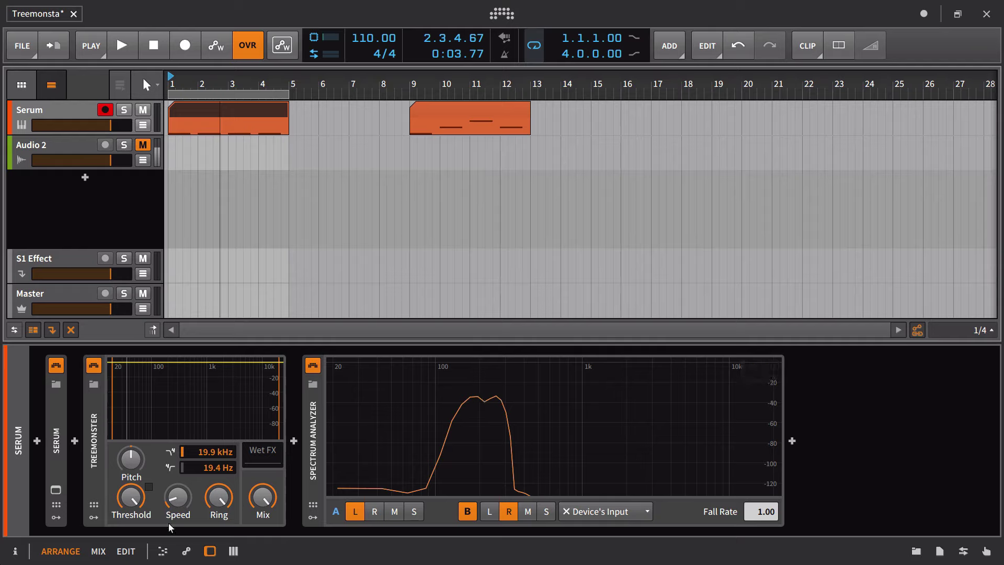
Step: Lower the Treemonster's Threshold to its minimum and set the Spectrum Analyzer's Fall Rate to 0.71
left_click_drag(138, 500, 138, 537)
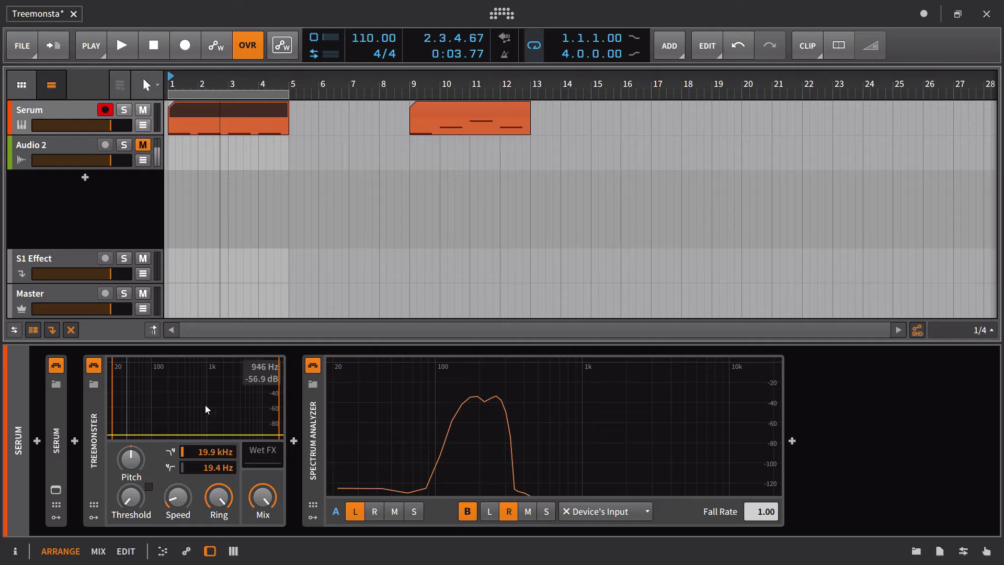
key("space")
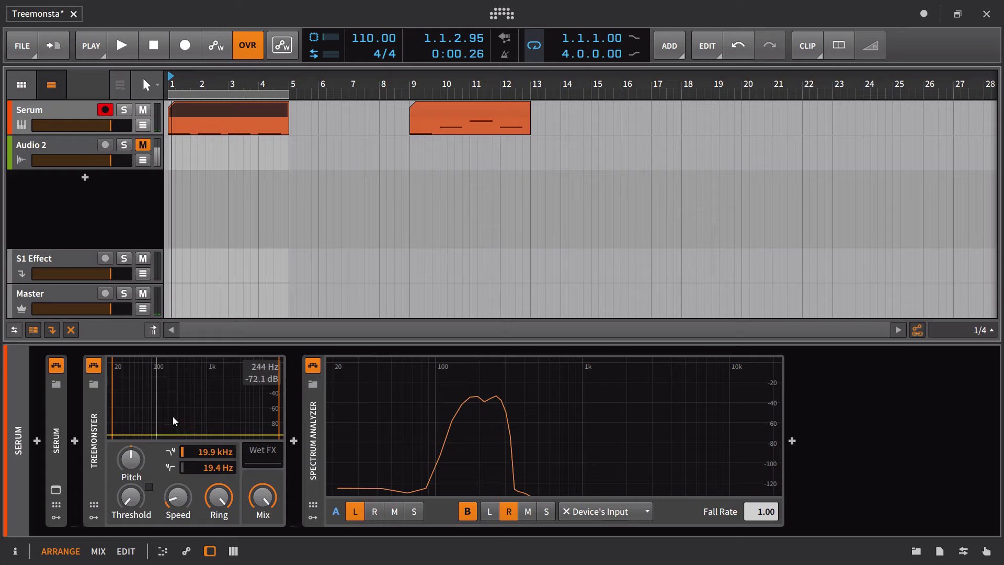
left_click(769, 515)
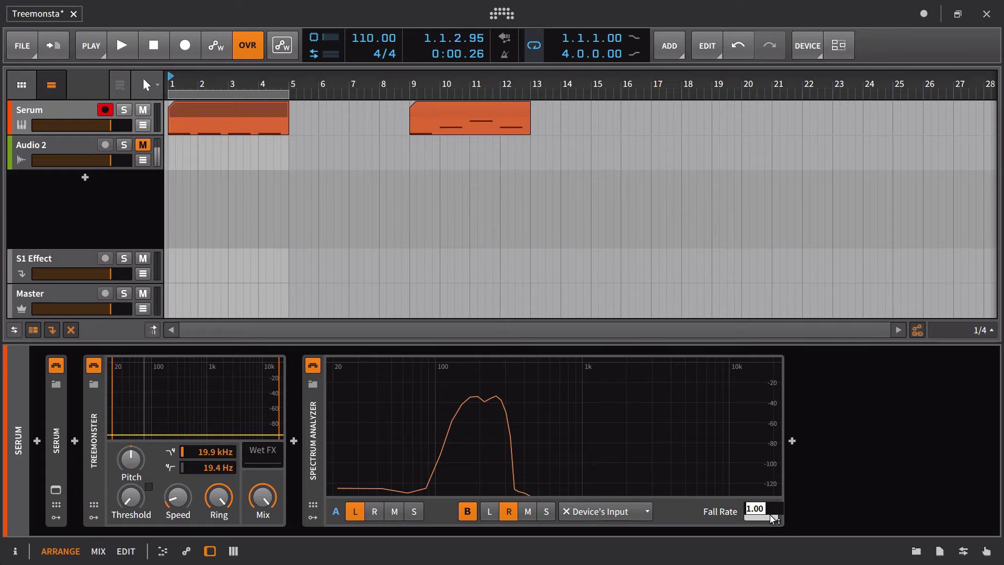
type(".71")
key("Return")
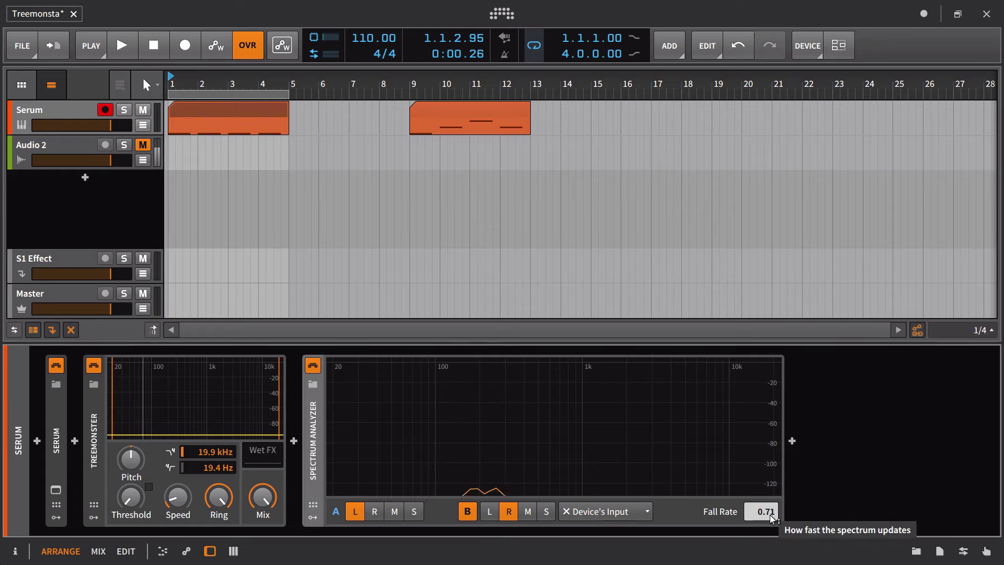
Step: Raise the Treemonster's Threshold to its maximum and play the first clip
left_click_drag(133, 512, 191, 203)
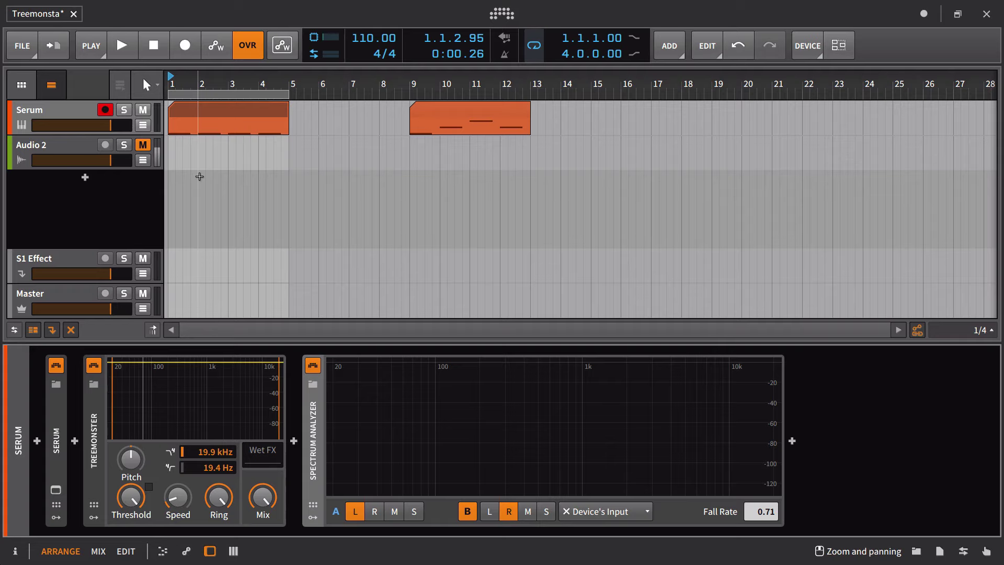
key("space")
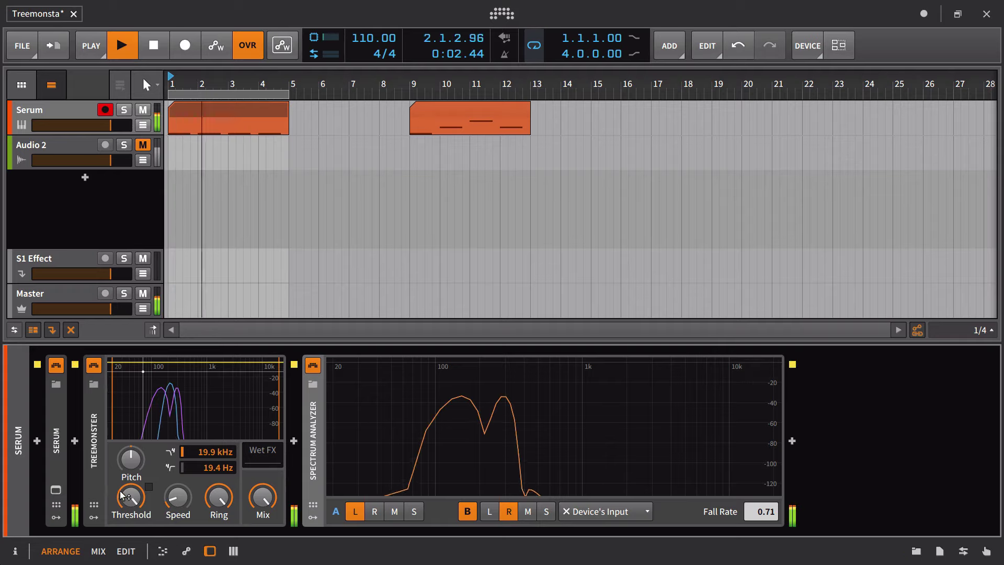
left_click_drag(122, 495, 132, 465)
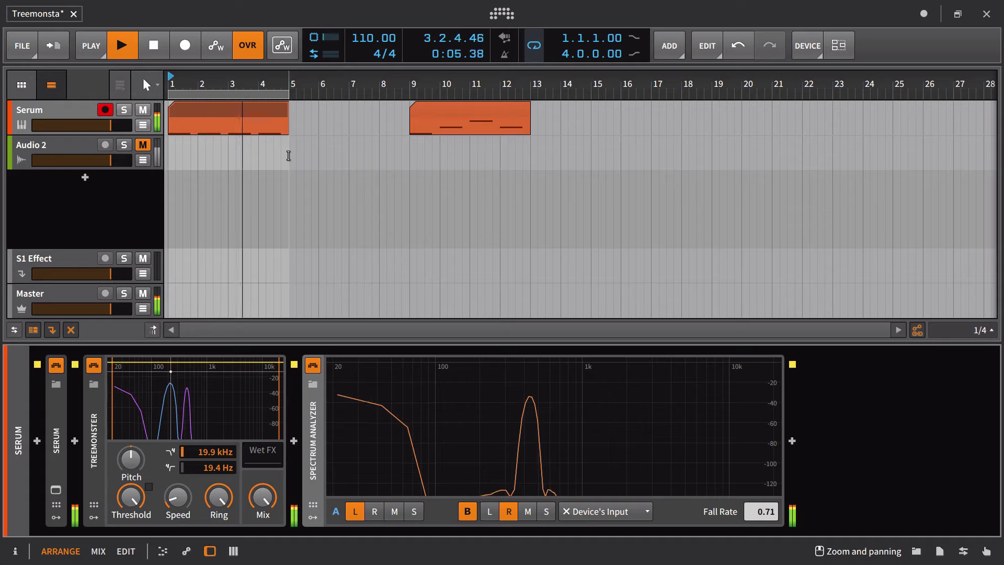
key("space")
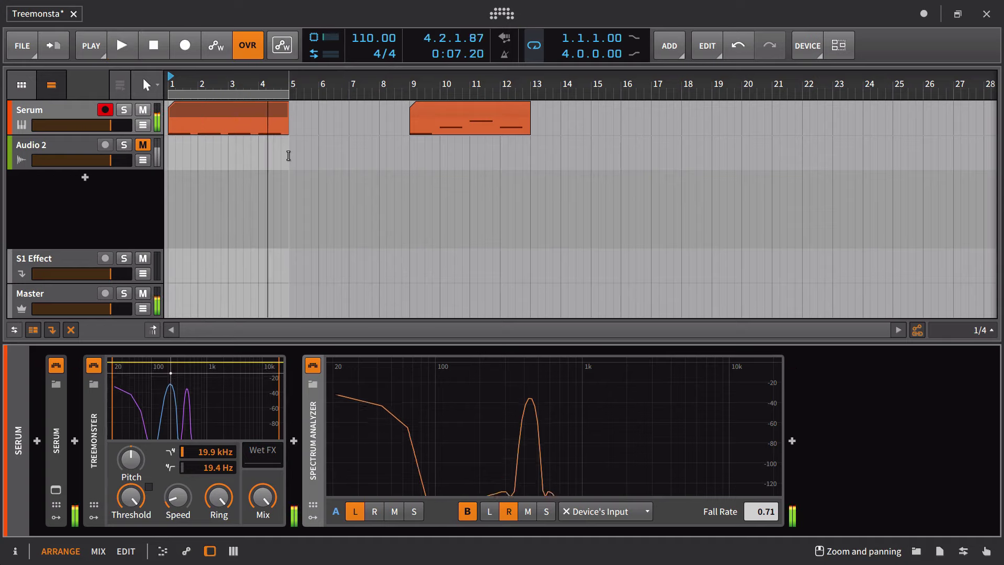
Step: Play the second clip from bar 9 and compare the notes in the Treemonster and Spectrum Analyzer displays
left_click(411, 80)
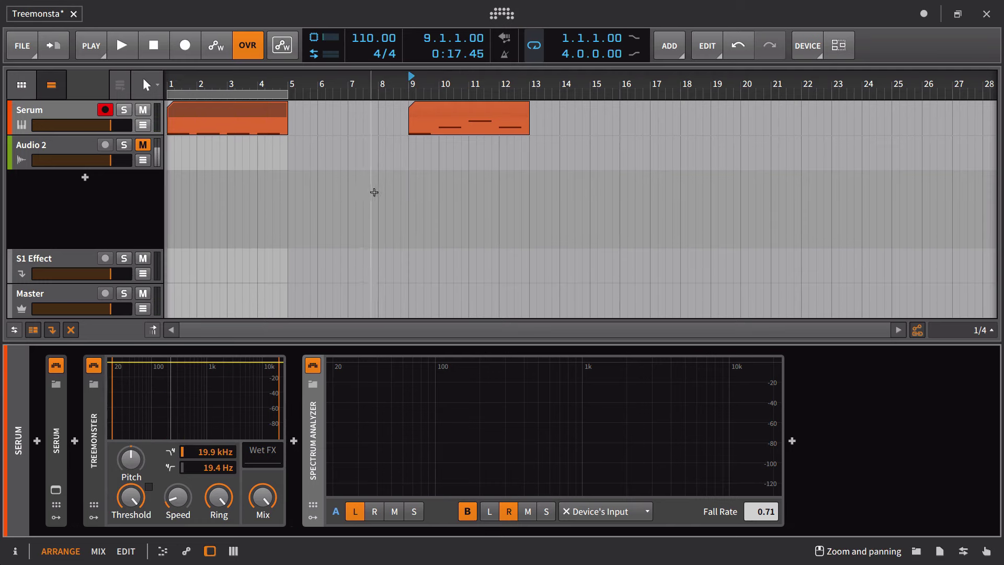
key("space")
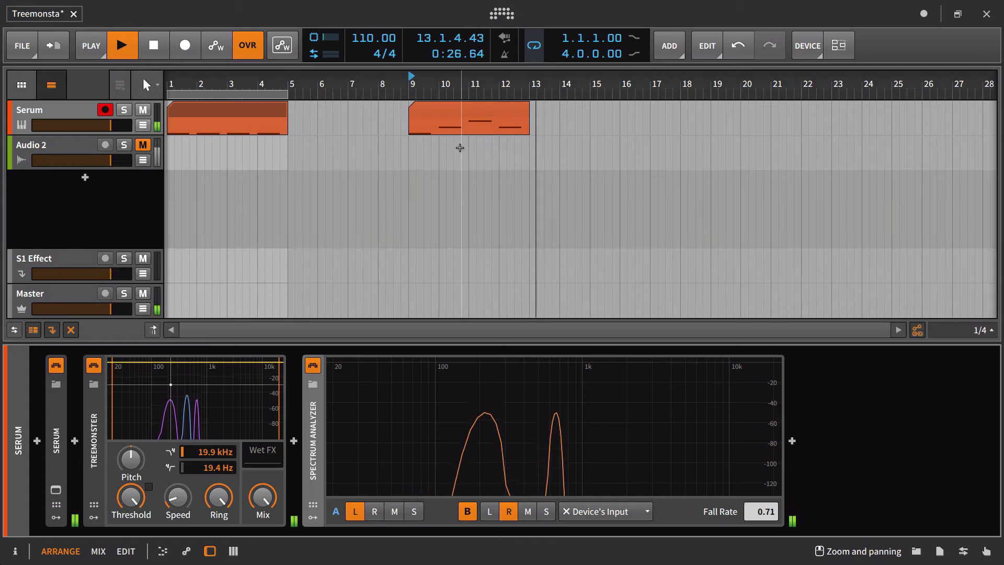
key("space")
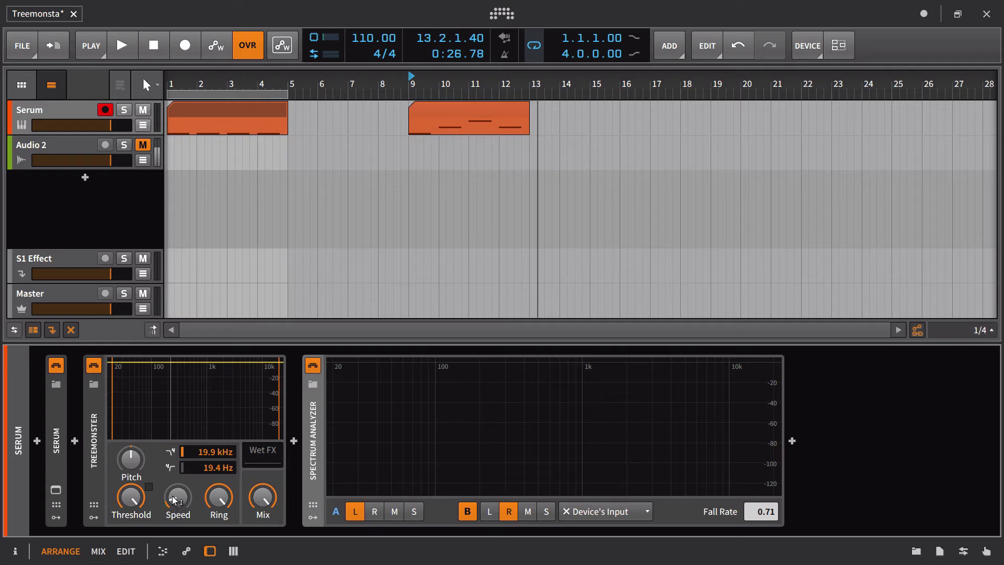
Step: Raise the Treemonster's Speed to its maximum while replaying the clip at bar 9
key("space")
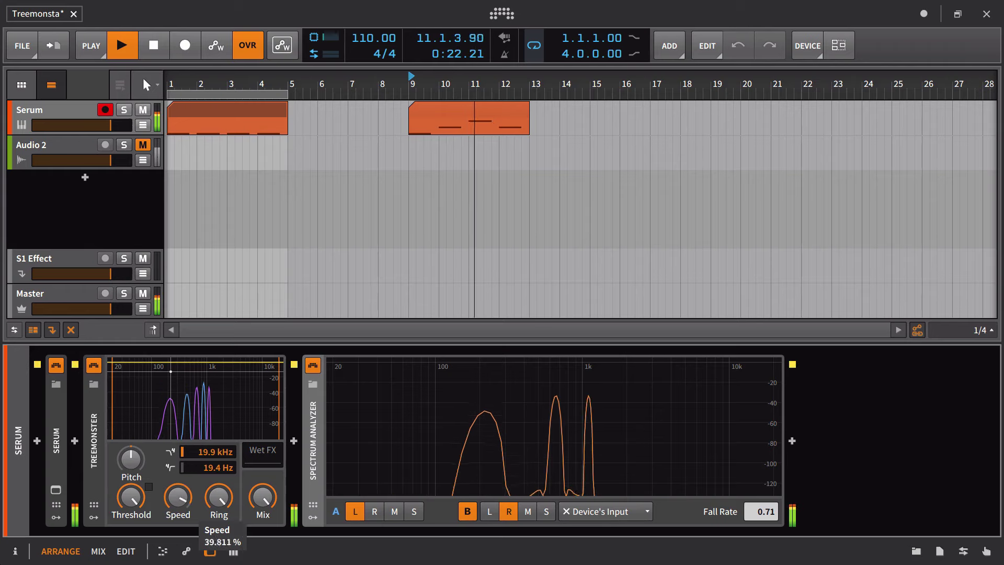
mouse_move(178, 497)
left_mouse_down()
mouse_move(178, 560)
mouse_move(178, 505)
left_mouse_up()
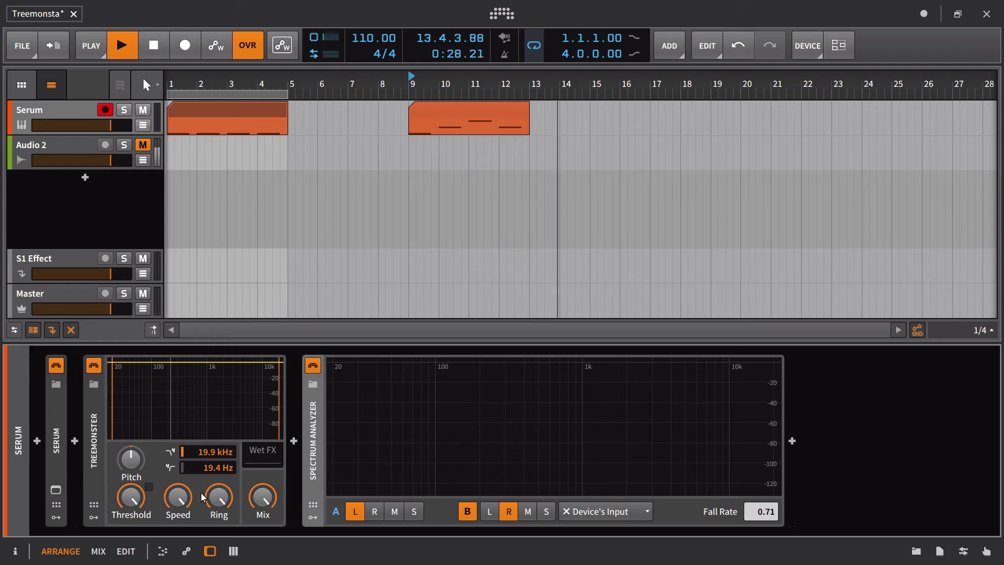
key("space")
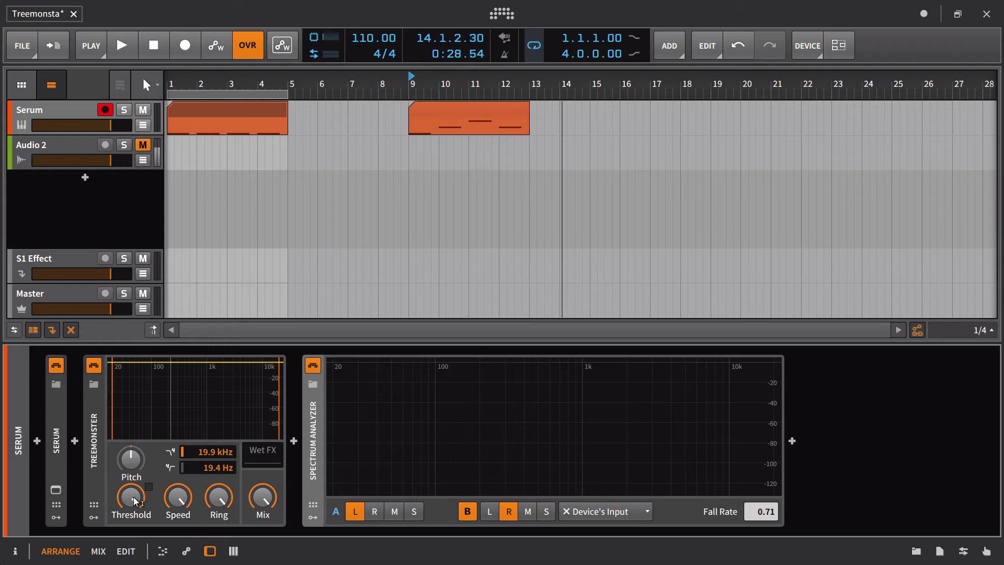
Step: Set the Treemonster's Threshold to -96 dB, reduce its Speed to a low setting and replay from bar 9
left_click_drag(131, 505, 131, 550)
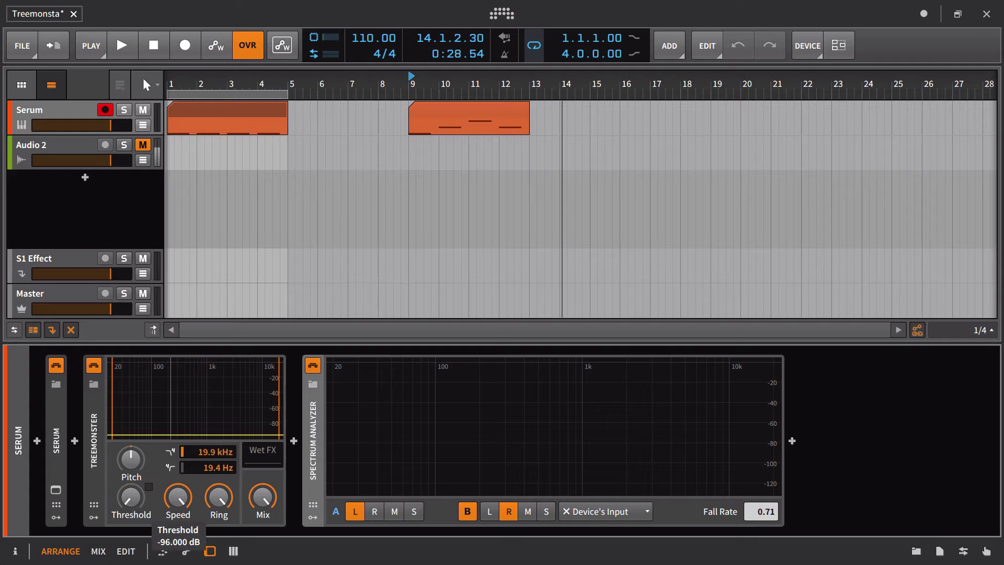
left_click(411, 79)
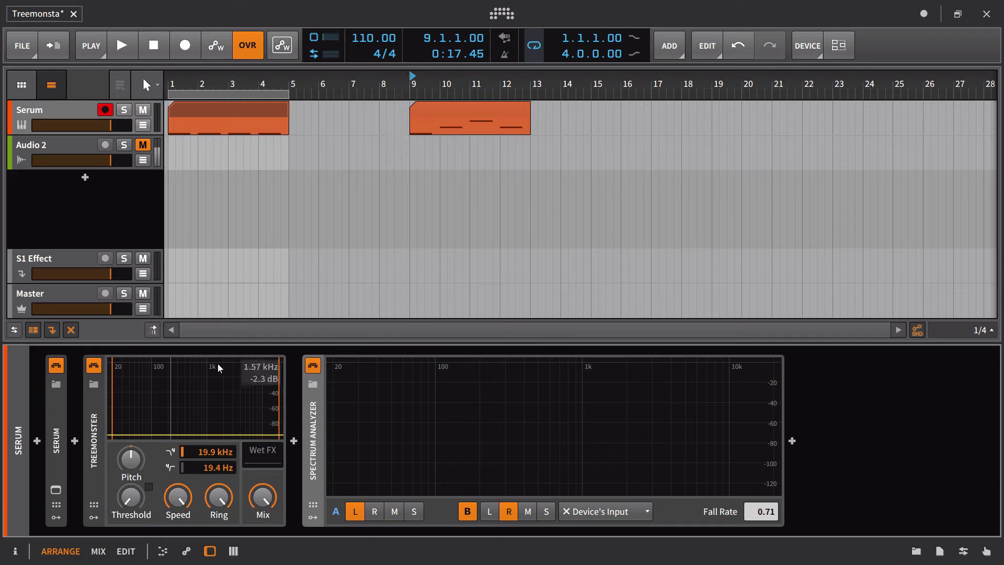
left_click_drag(178, 496, 177, 483)
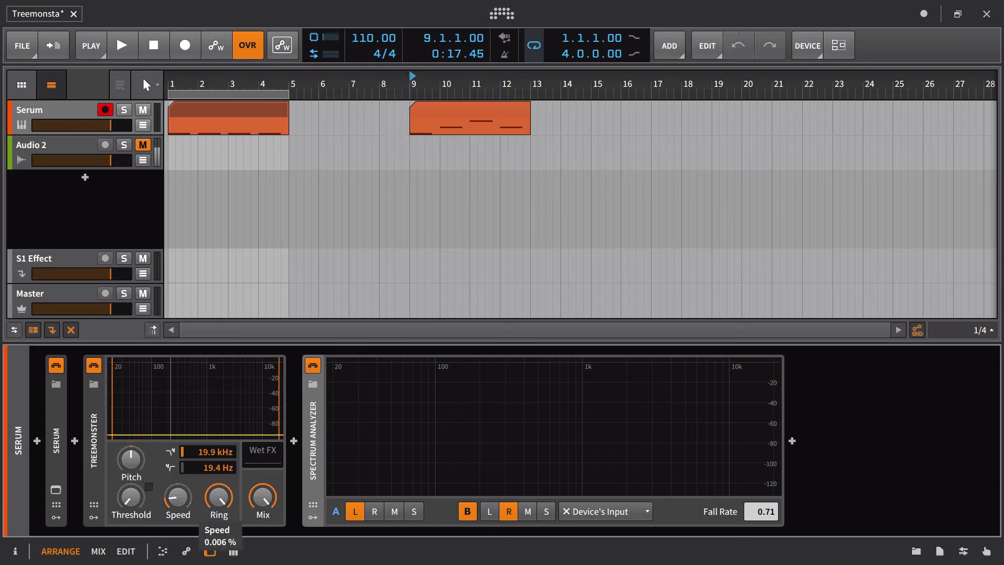
key("space")
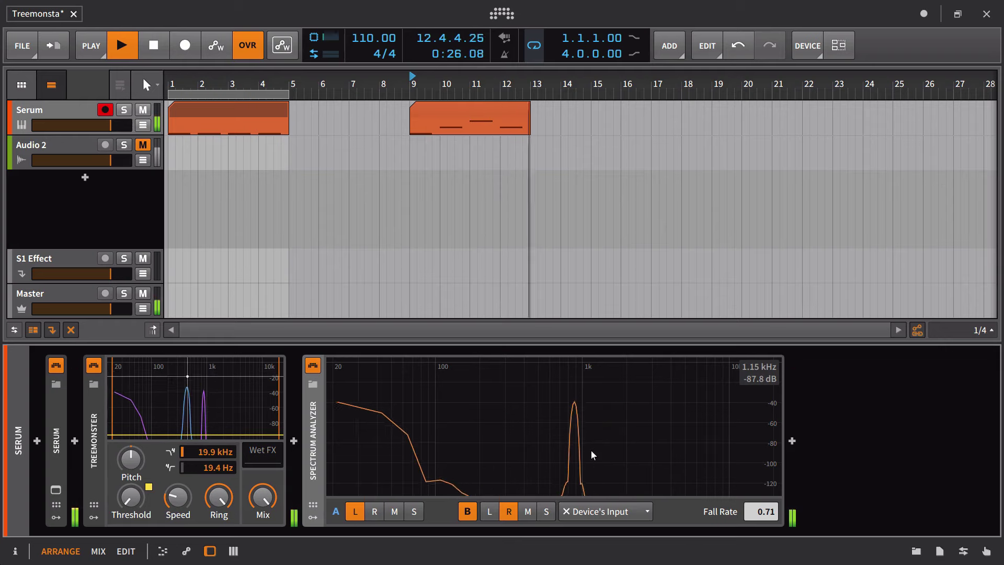
key("space")
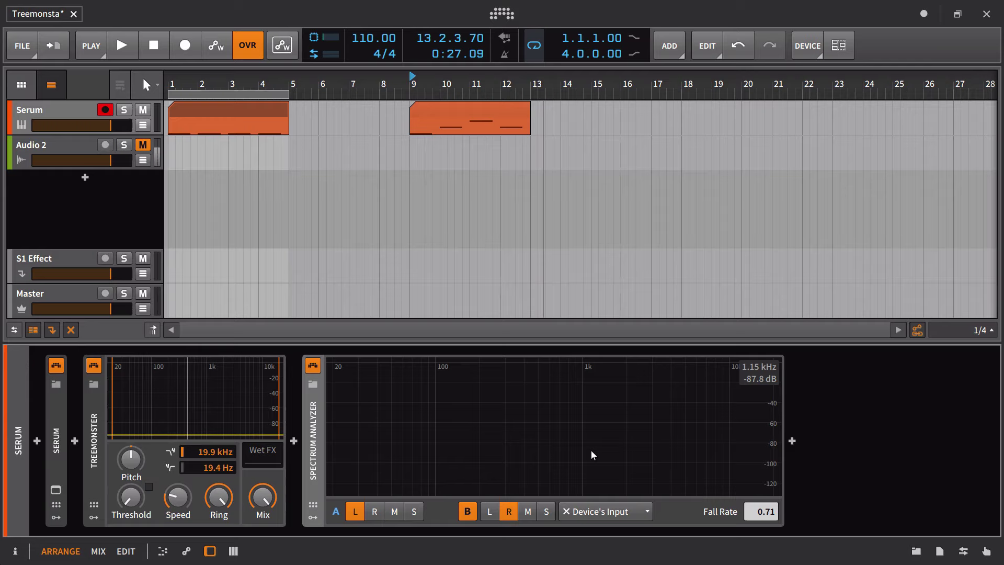
Step: Increase the Treemonster's Speed to slightly below midway and replay the clip from bar 9 to check its pitch tracking
key("space")
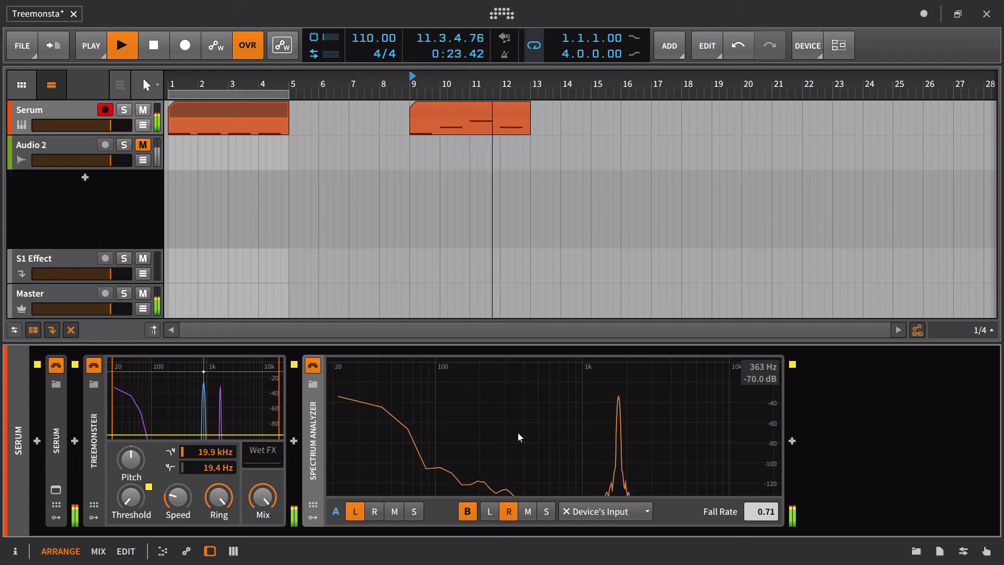
left_click_drag(186, 493, 187, 467)
key("space")
key("space")
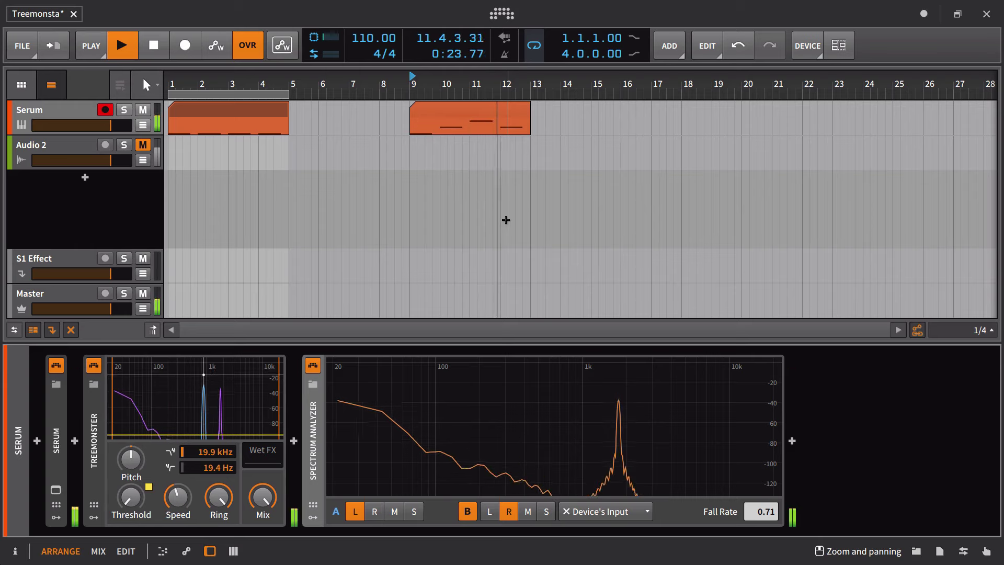
key("space")
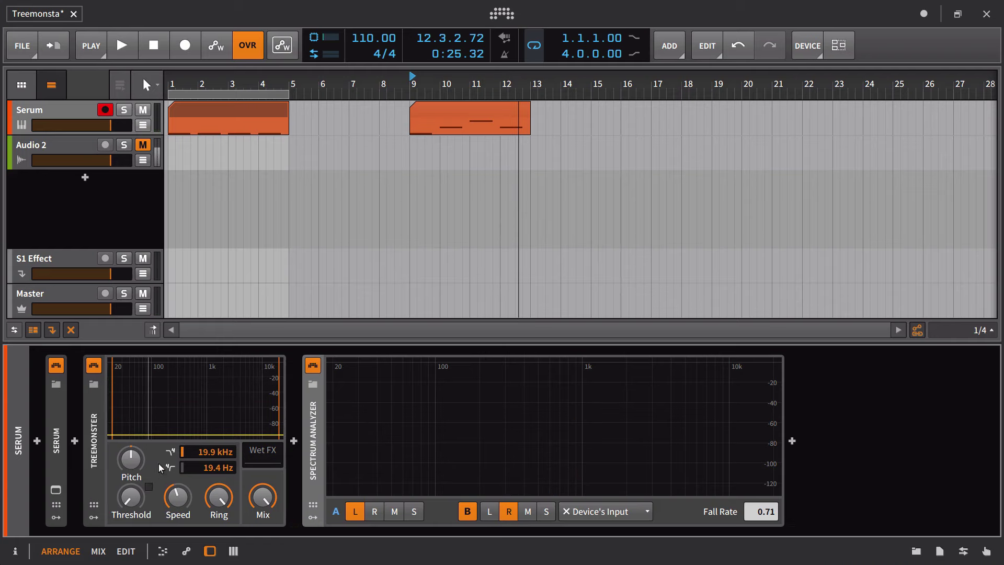
mouse_move(133, 500)
key("space")
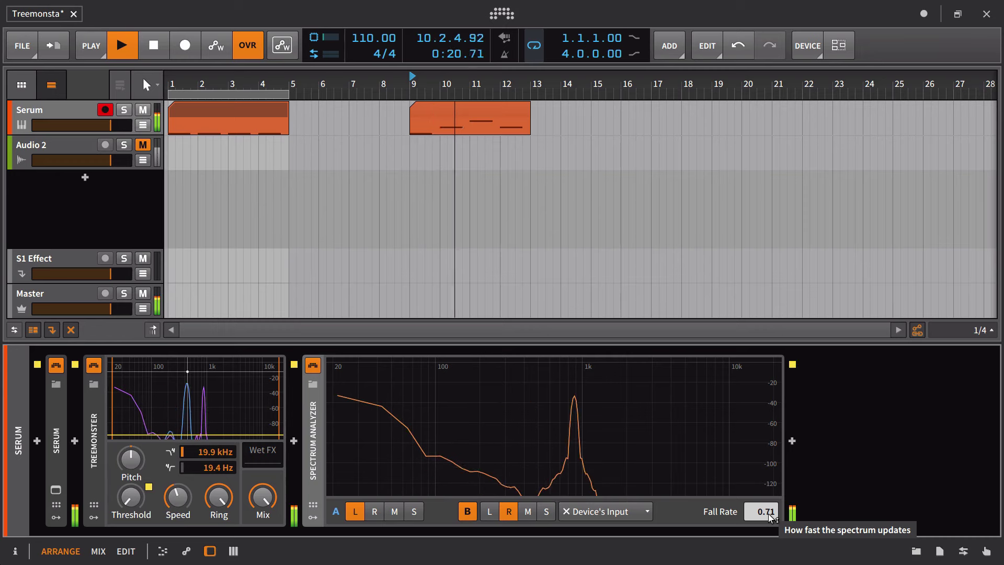
Step: Hold the current spectrum with a Spectrum Analyzer Fall Rate of 1.00, stop playback and examine the held peak
left_click_drag(770, 518, 769, 502)
key("space")
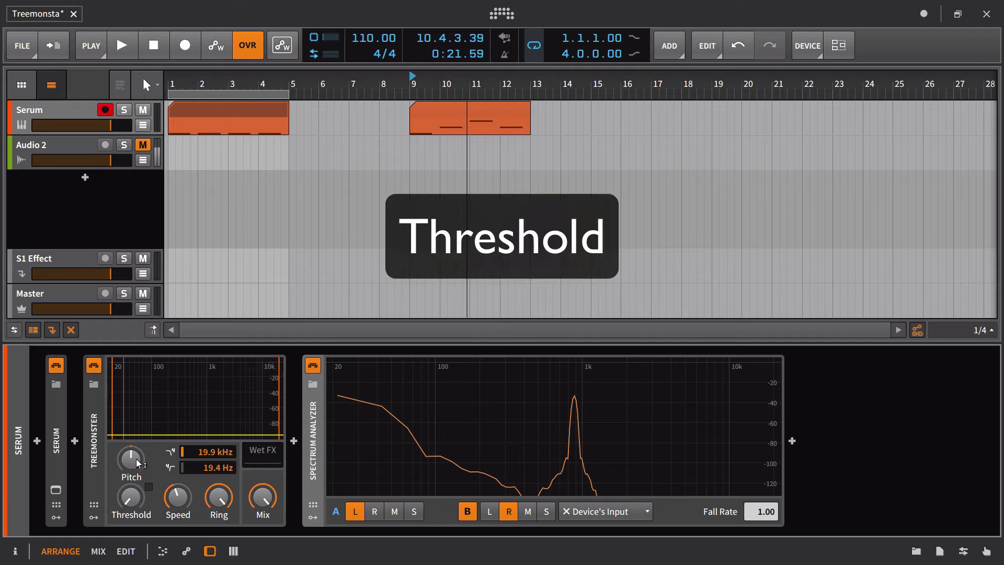
mouse_move(136, 459)
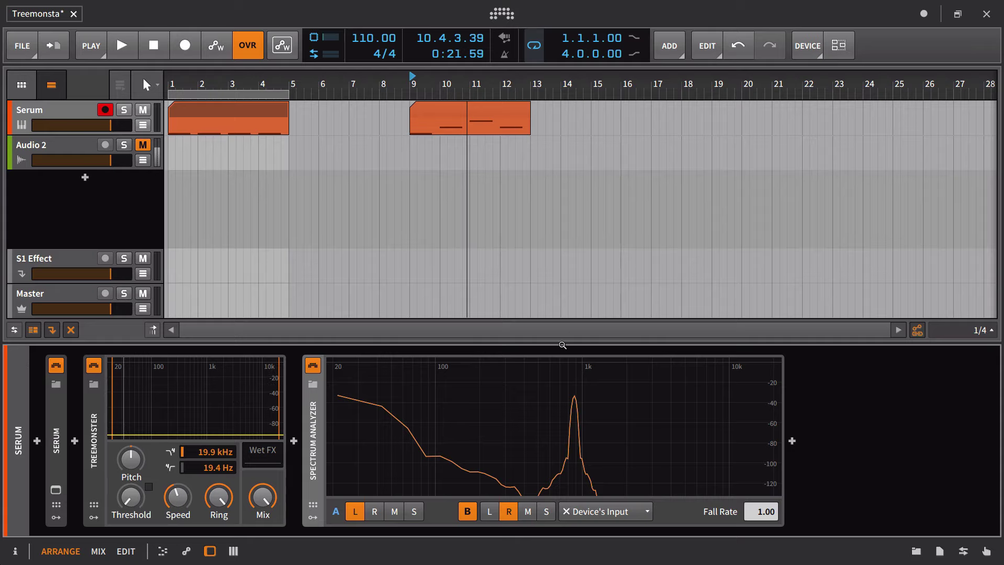
mouse_move(575, 402)
Step: Raise the Treemonster's Pitch to +12 st and briefly play the clip from bar 9
left_click_drag(139, 461, 139, 451)
key("space")
key("space")
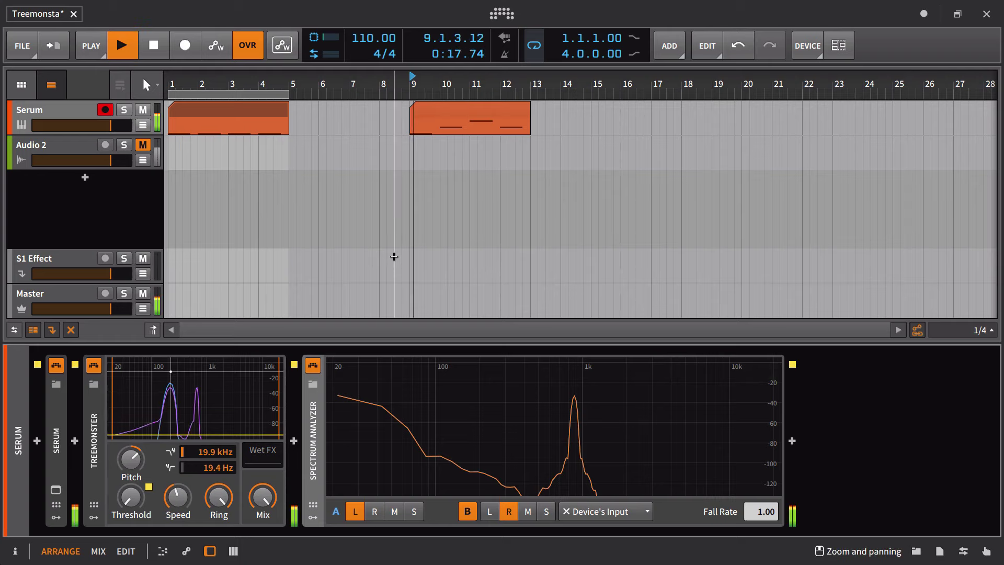
key("space")
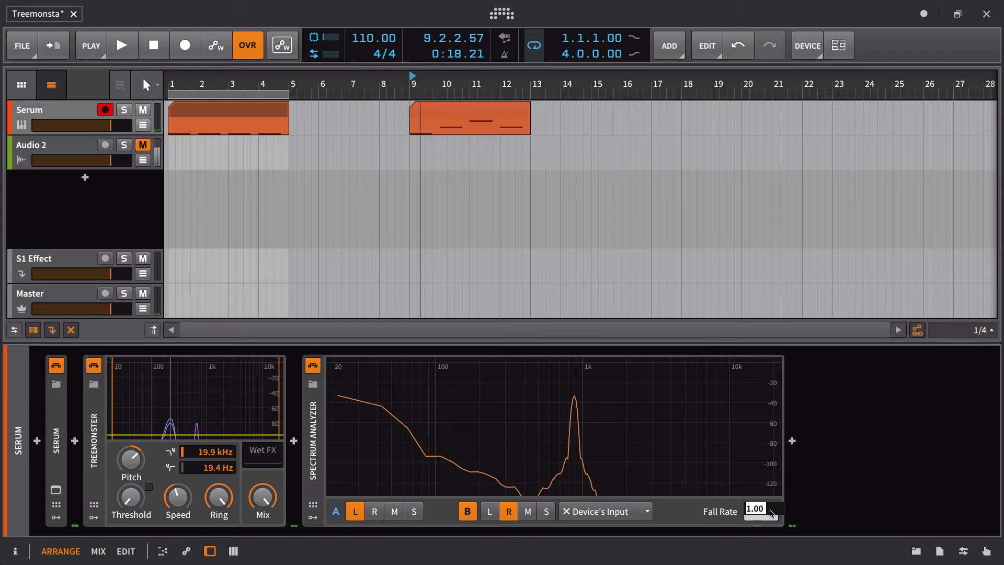
Step: Set the Spectrum Analyzer's Fall Rate to 0.71 and play through the clip from bar 9
double_click(762, 511)
type(".71")
key("Return")
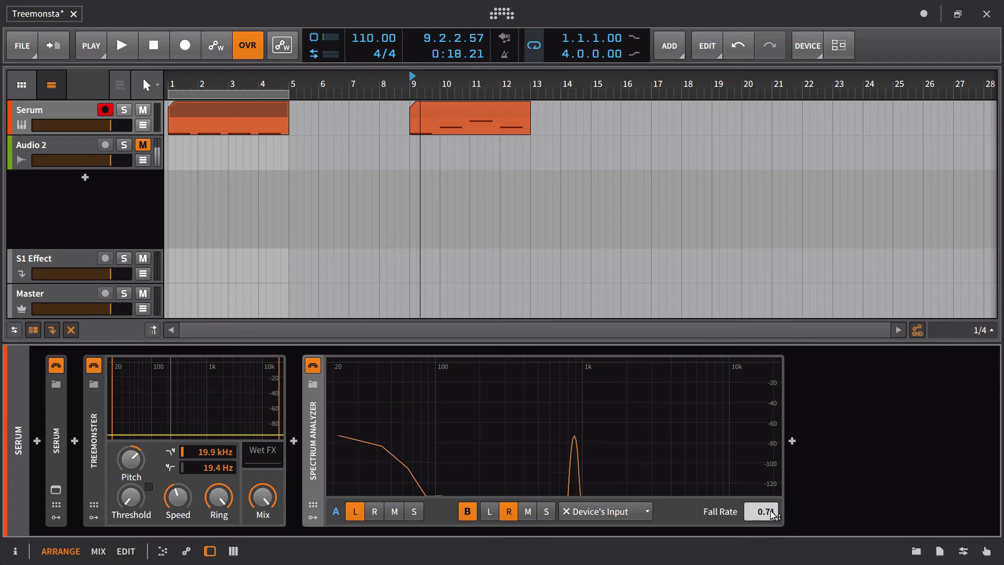
key("space")
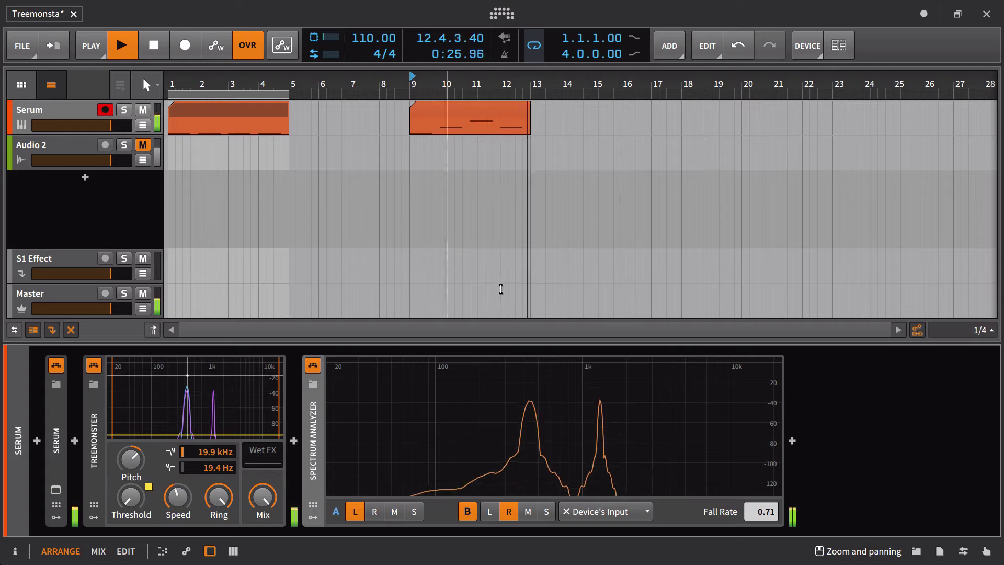
key("space")
Step: Replay the clip's first note, hold its spectrum with a Fall Rate of 1.00 and check the Treemonster's Pitch value
key("space")
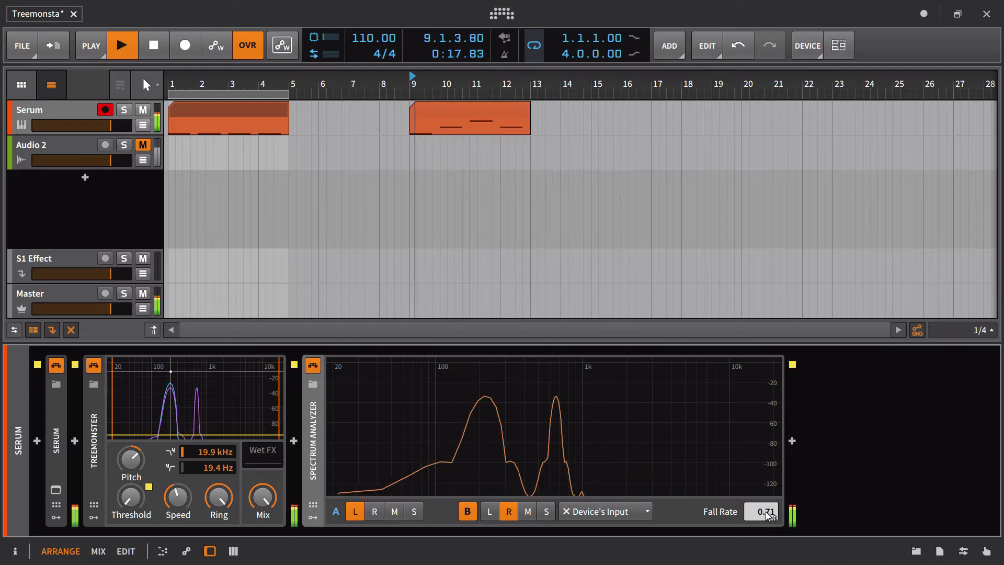
left_click_drag(765, 519, 765, 492)
key("space")
key("space")
key("space")
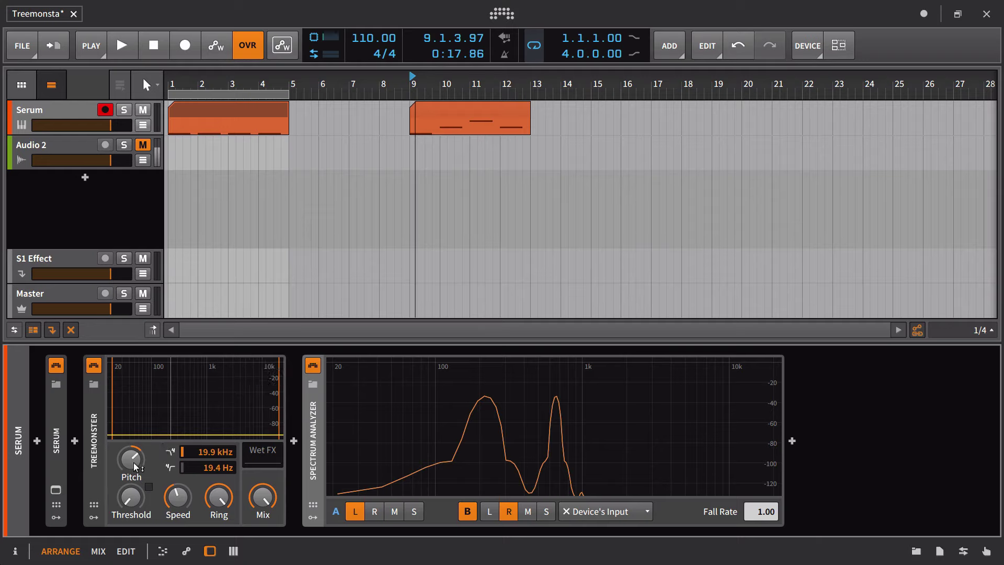
mouse_move(136, 459)
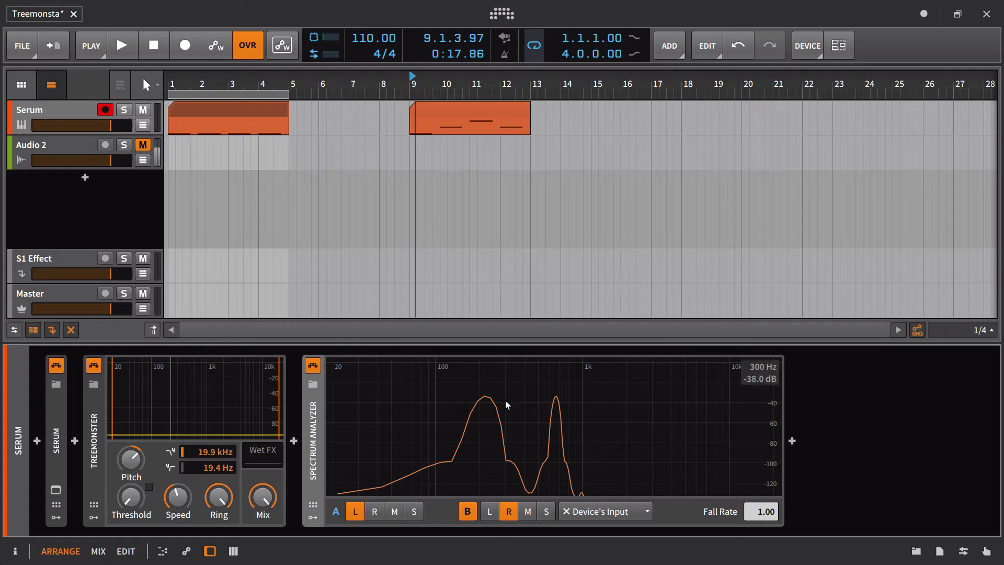
double_click(136, 462)
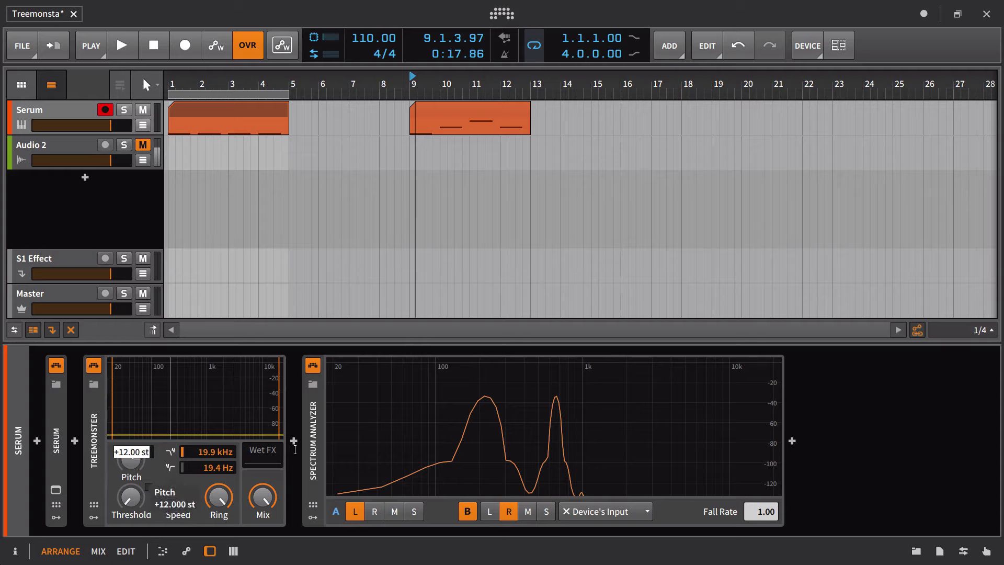
key("Return")
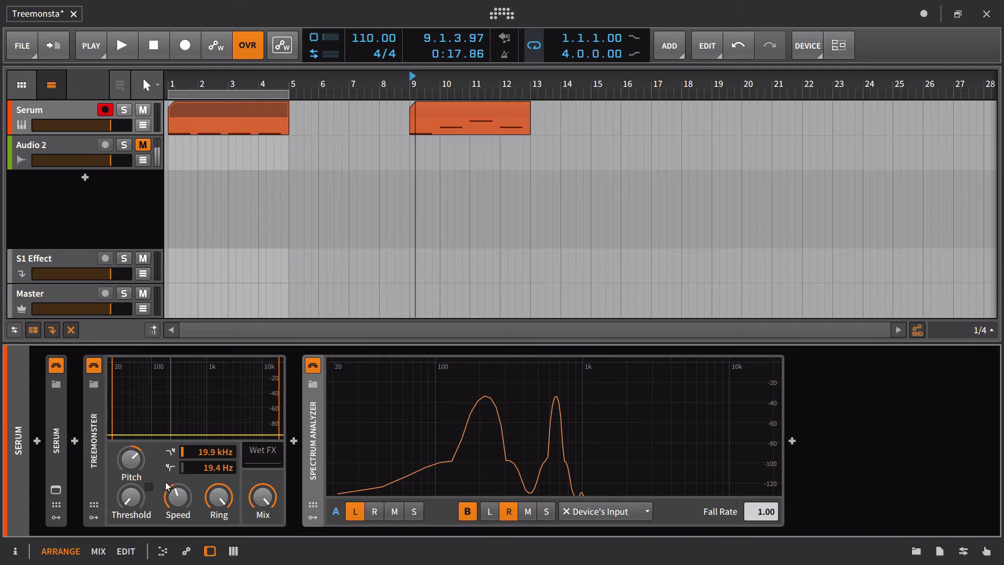
Step: Clear the held spectrum with a Fall Rate of 0.00, and set the Fall Rate to 0.71
double_click(766, 511)
type("0")
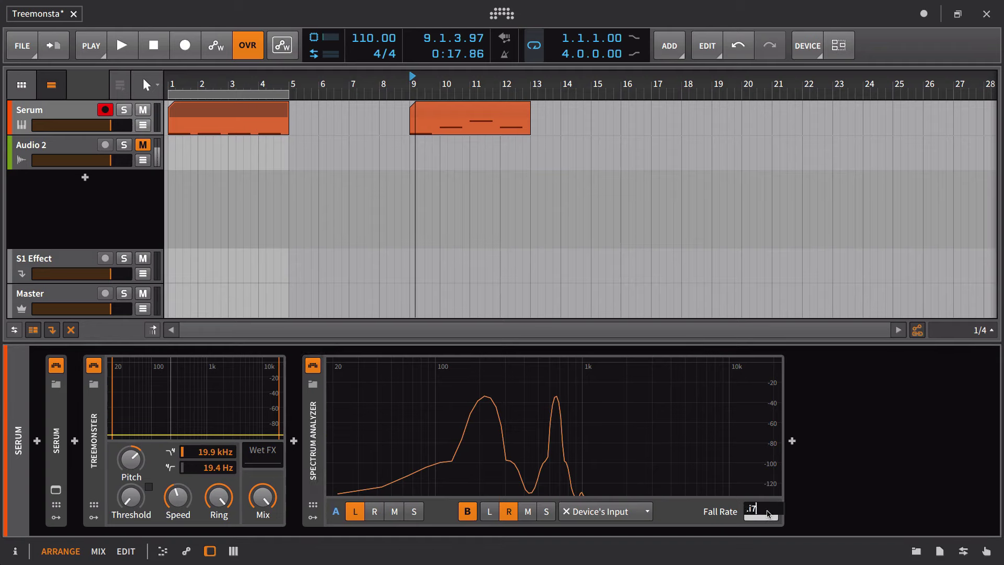
key("Return")
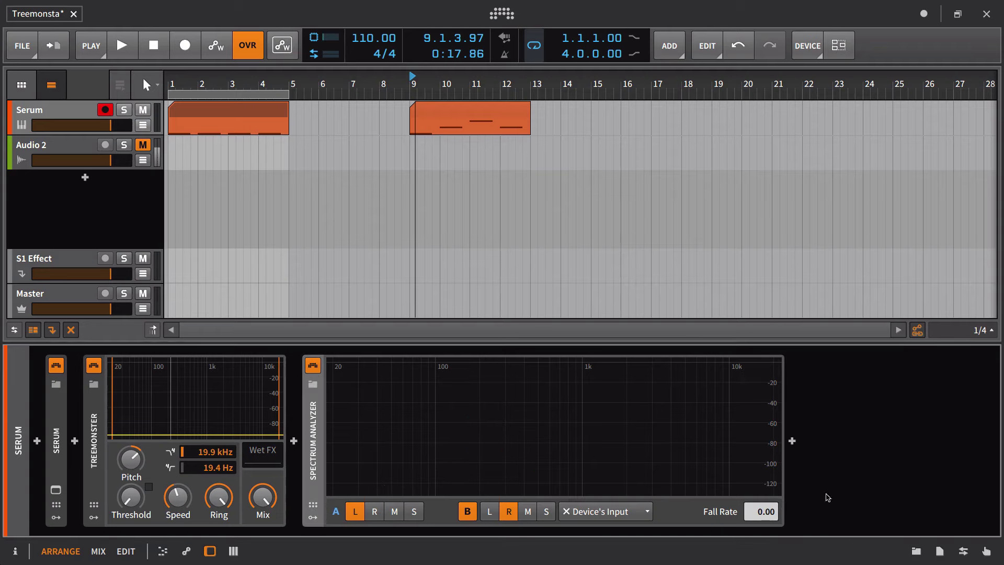
double_click(777, 512)
type(".71")
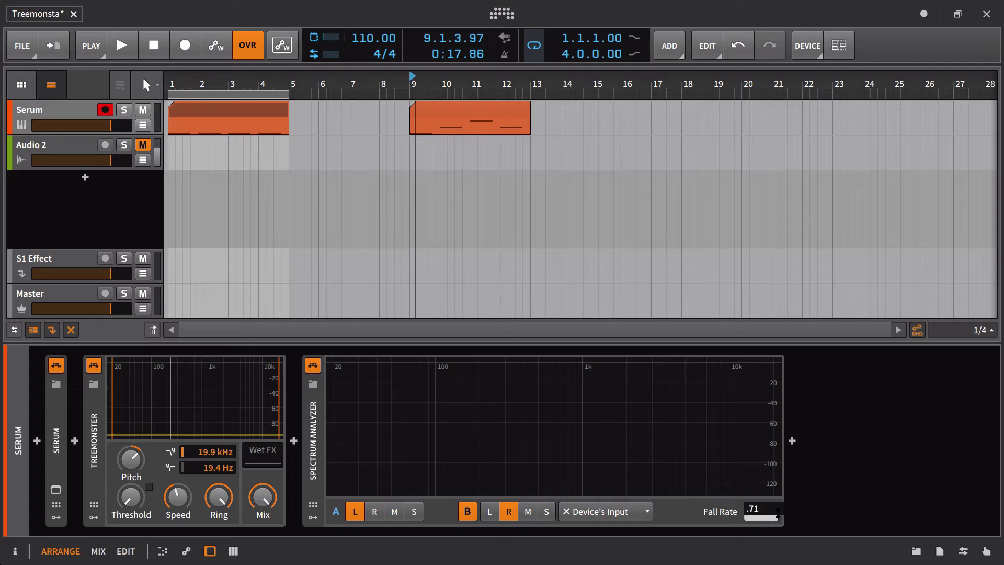
key("Return")
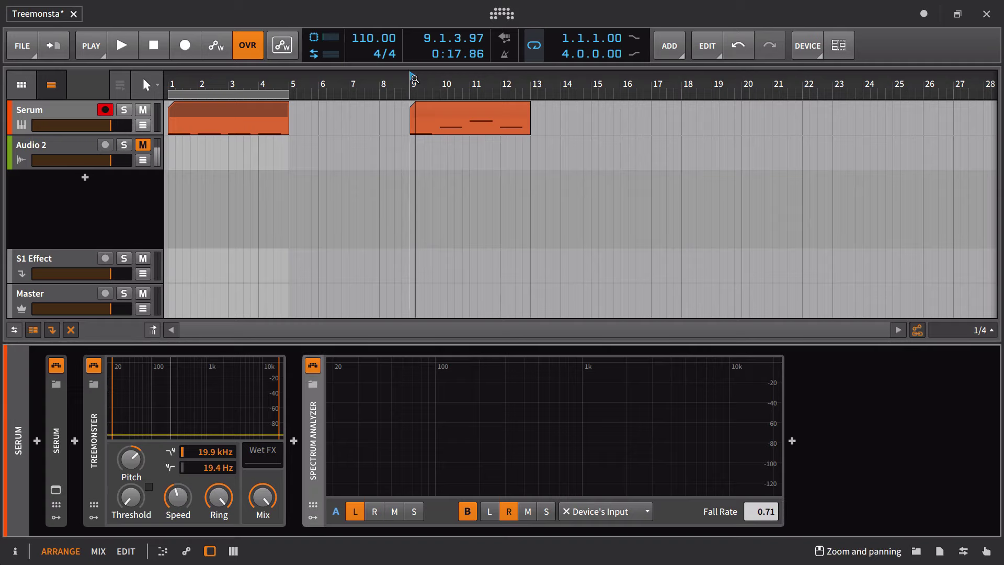
Step: Play the clip from bar 9 and hold its second note's spectrum with a Fall Rate of 1.00 to compare the peaks
left_click(414, 220)
key("space")
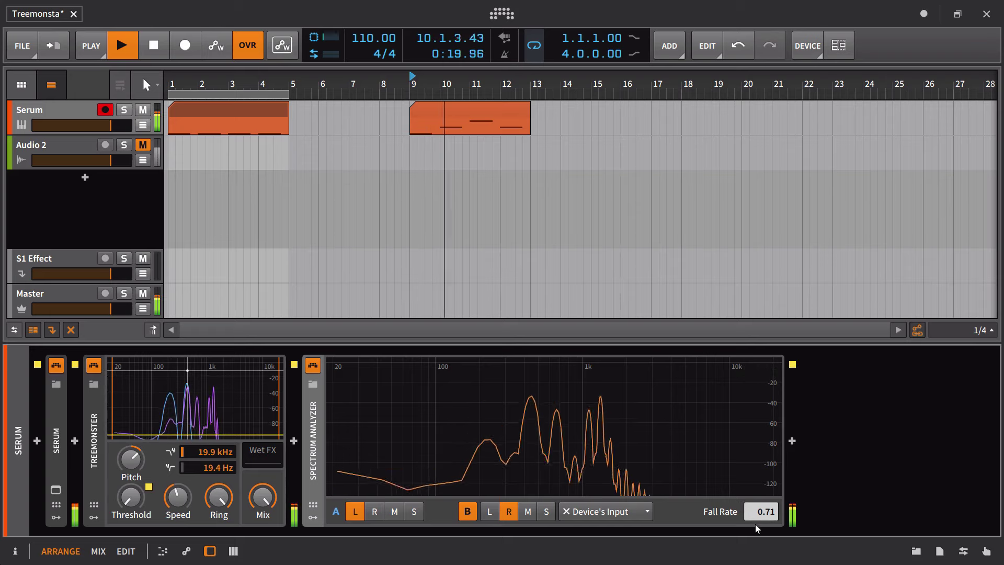
key("space")
left_click_drag(767, 512, 767, 461)
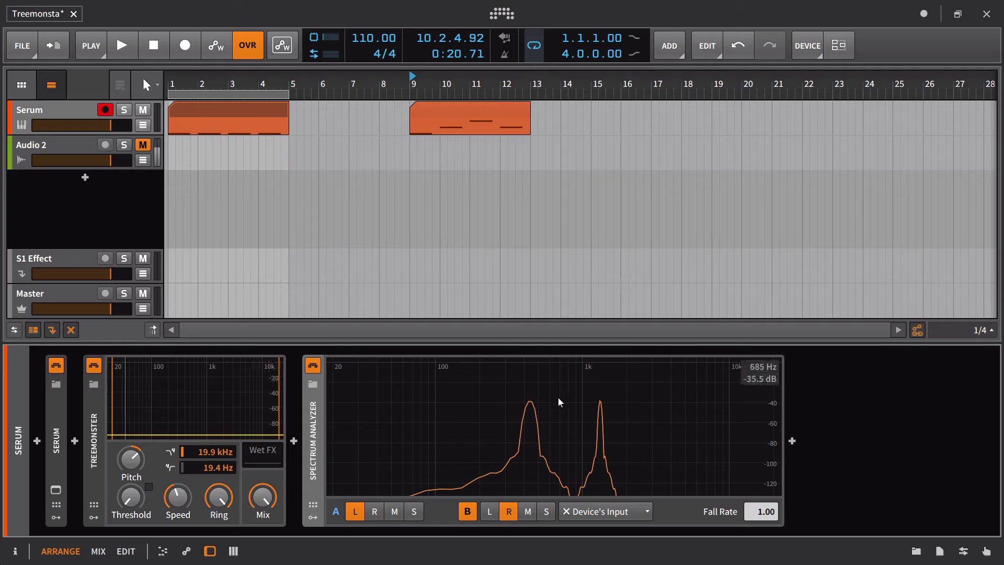
Step: Lower the Treemonster's Mix to slightly below midway and replay the clip from bar 9 with the analyzer's Fall Rate at 0.71
left_click_drag(270, 503, 270, 529)
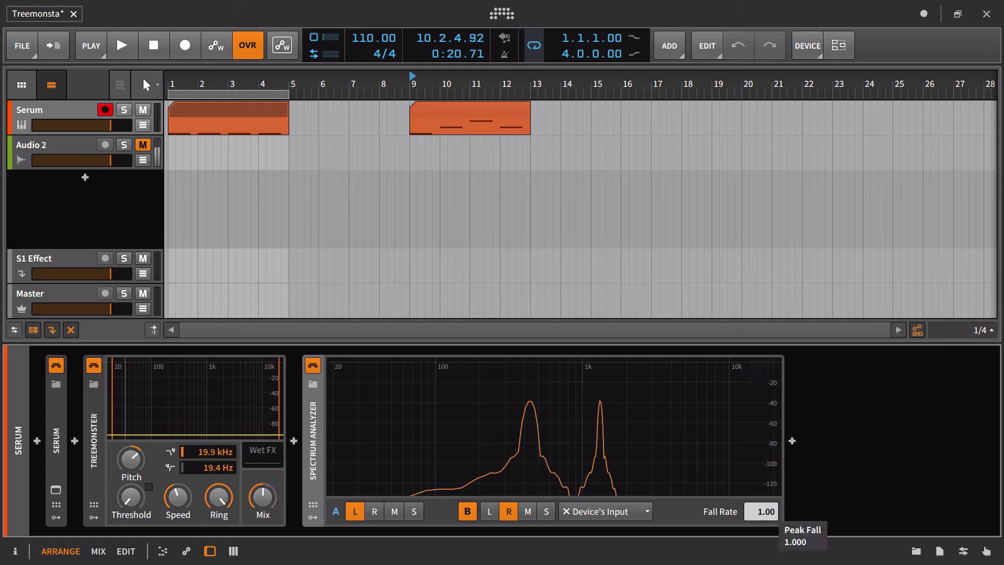
double_click(769, 512)
type(".7")
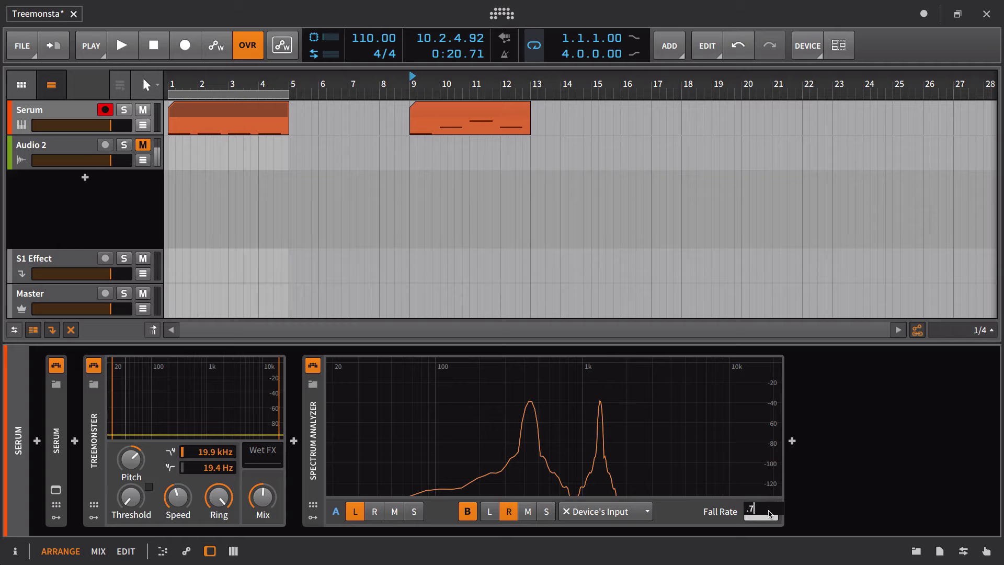
type("1")
key("Return")
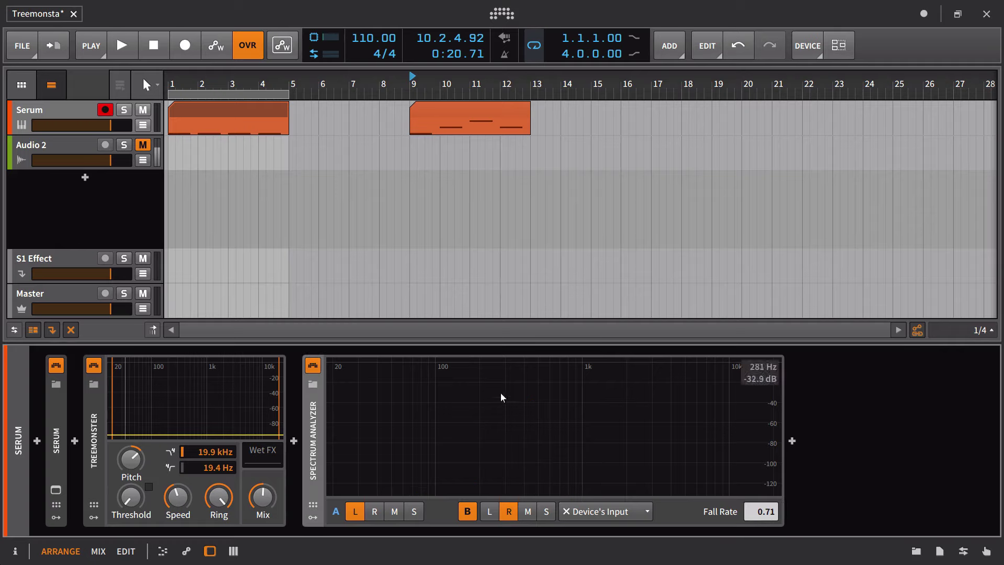
key("space")
left_click_drag(266, 497, 265, 498)
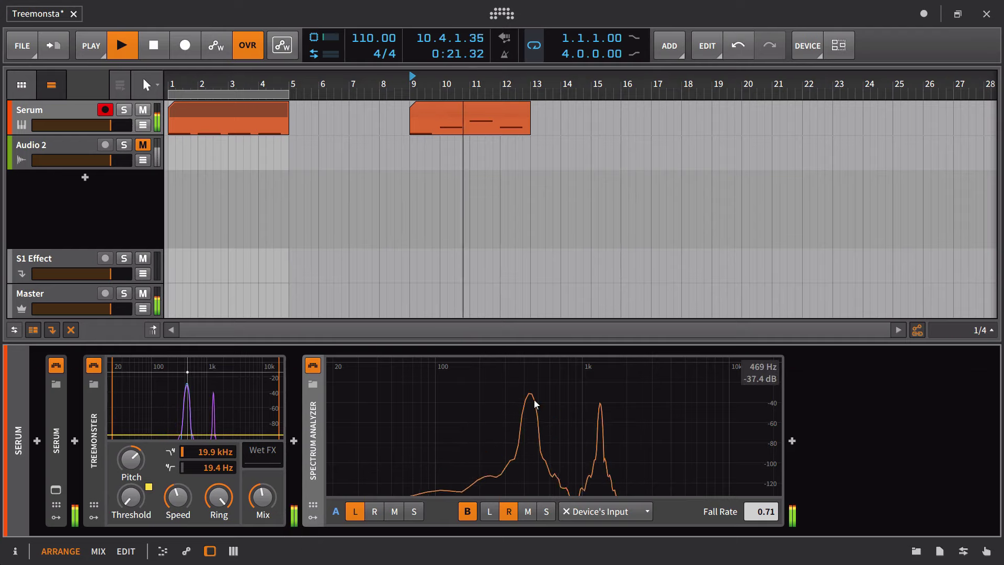
Step: Reset the Treemonster's Pitch to 0 st and replay the clip from bar 9
mouse_move(129, 463)
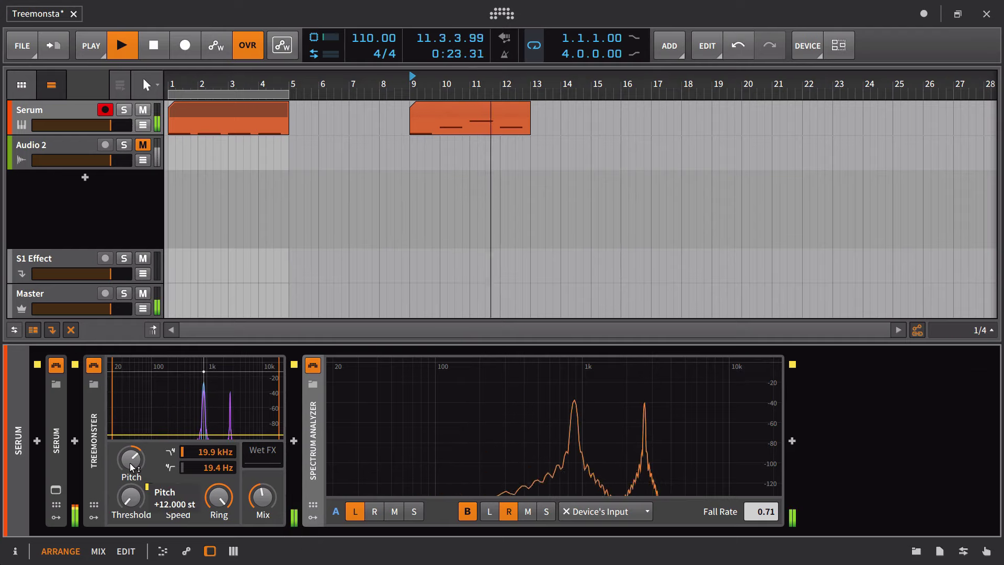
double_click(138, 461)
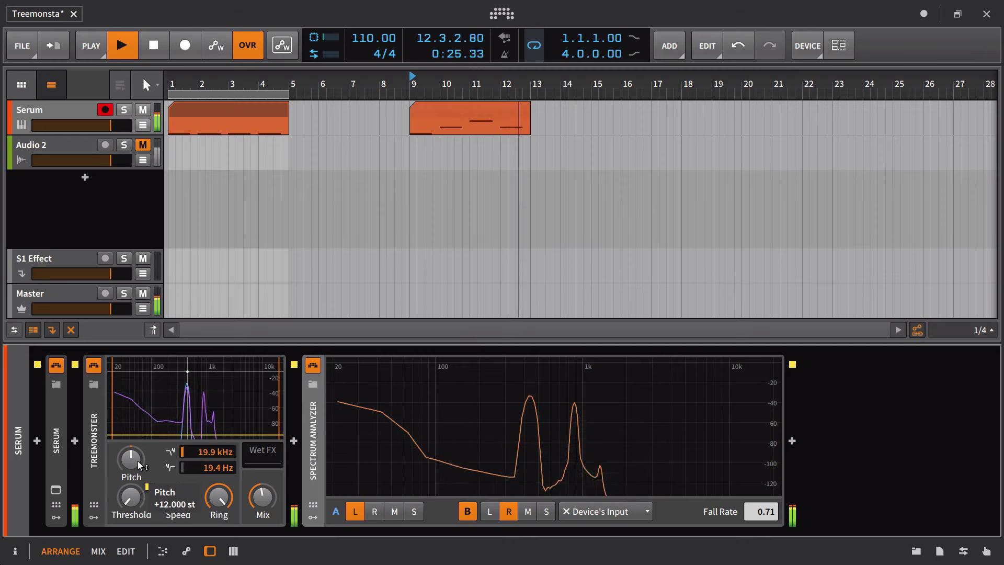
key("space")
key("space")
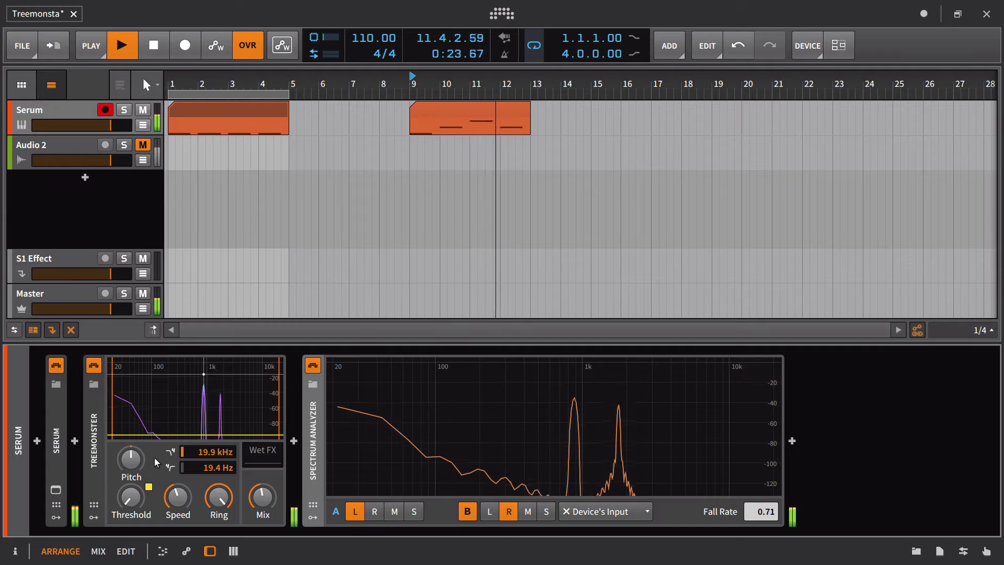
Step: Set the Treemonster's Pitch to +24 st and replay the clip from bar 9 to compare the spectrum peaks
double_click(133, 459)
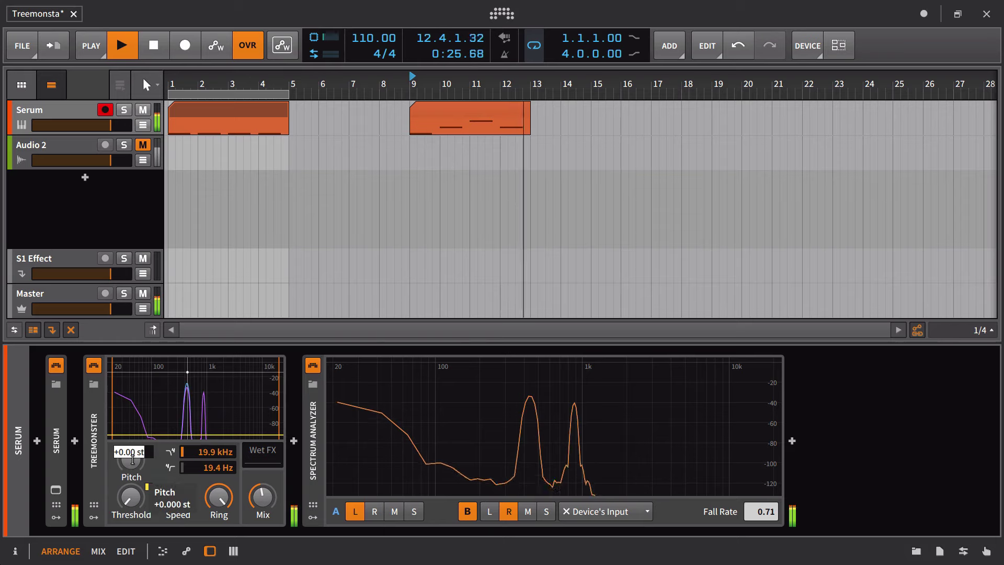
type("24")
key("Return")
key("space")
key("space")
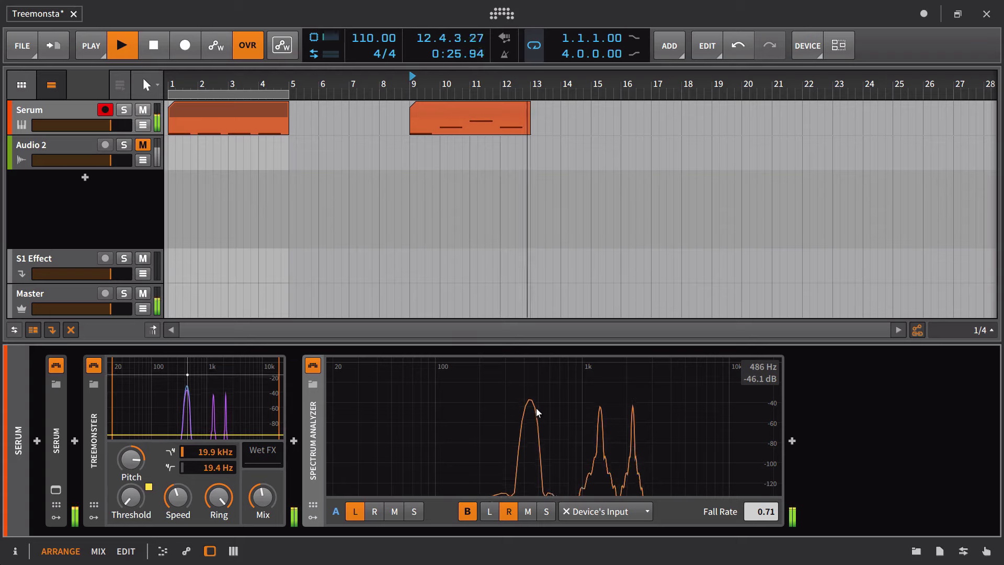
key("space")
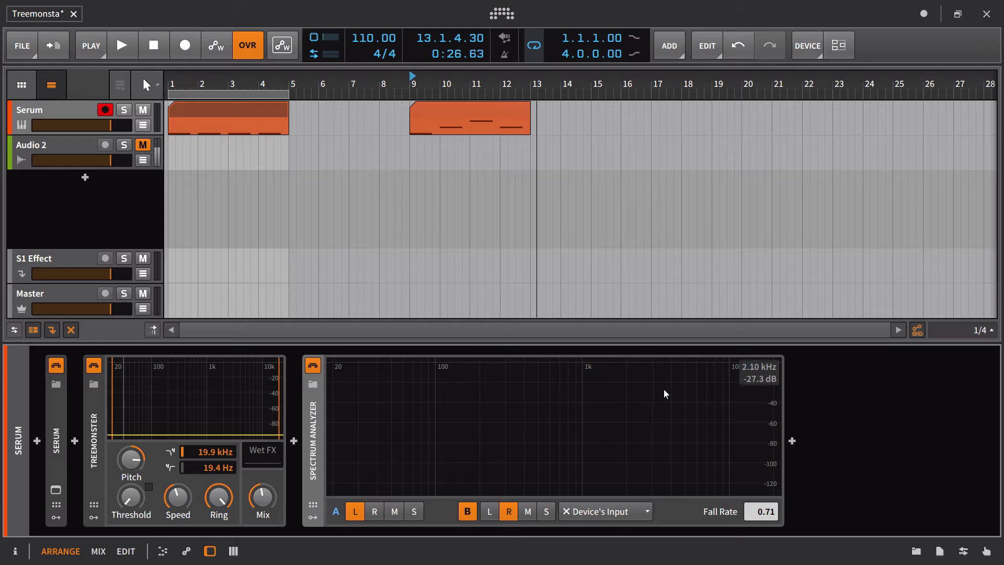
Step: Raise the Treemonster's Mix to its maximum and lower its Pitch to about +12 st
left_click_drag(222, 505, 232, 486)
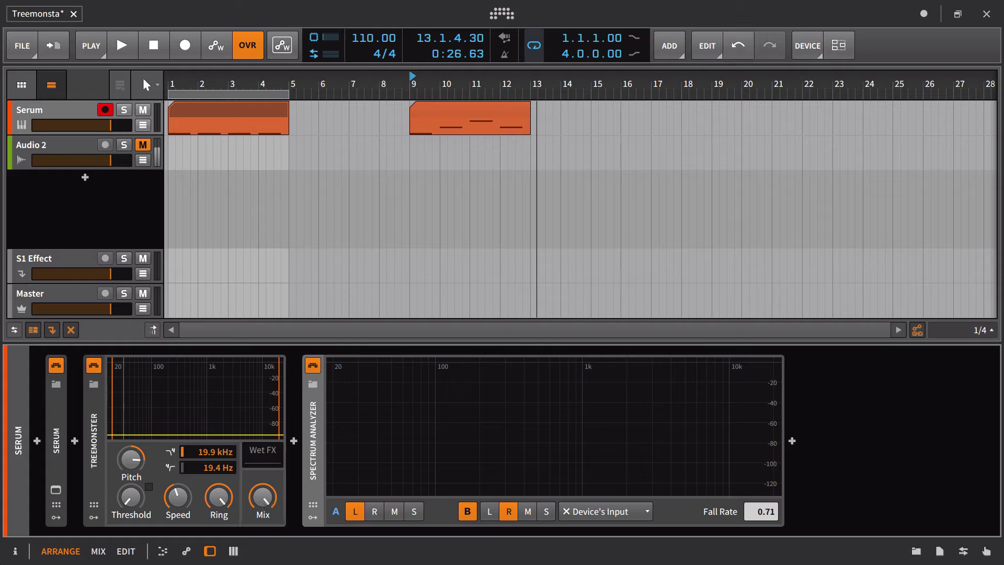
left_click(135, 459)
Step: Reduce the Treemonster's Ring to 85 %, and bring it down to its minimum
left_click_drag(227, 505, 226, 505)
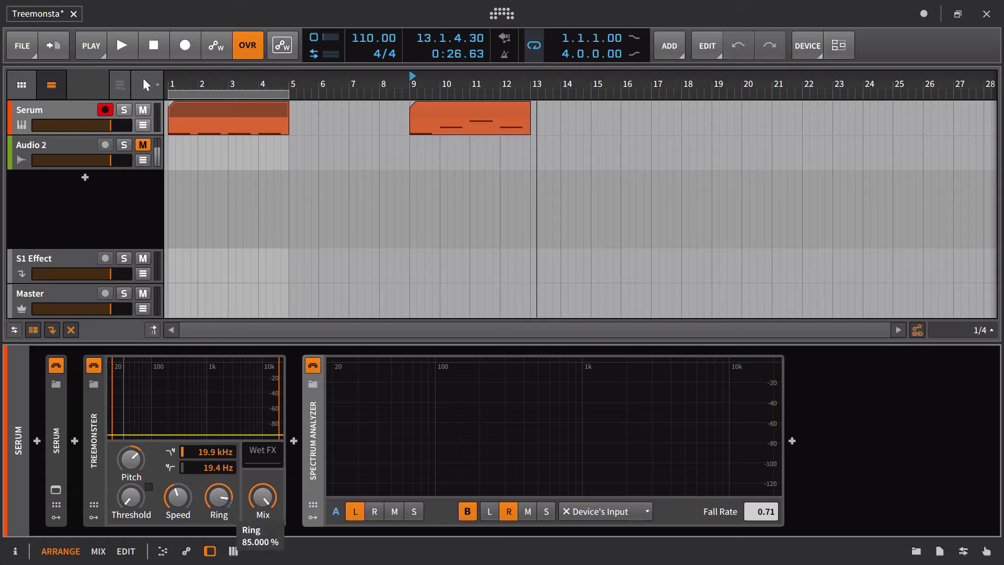
left_click_drag(227, 505, 225, 502)
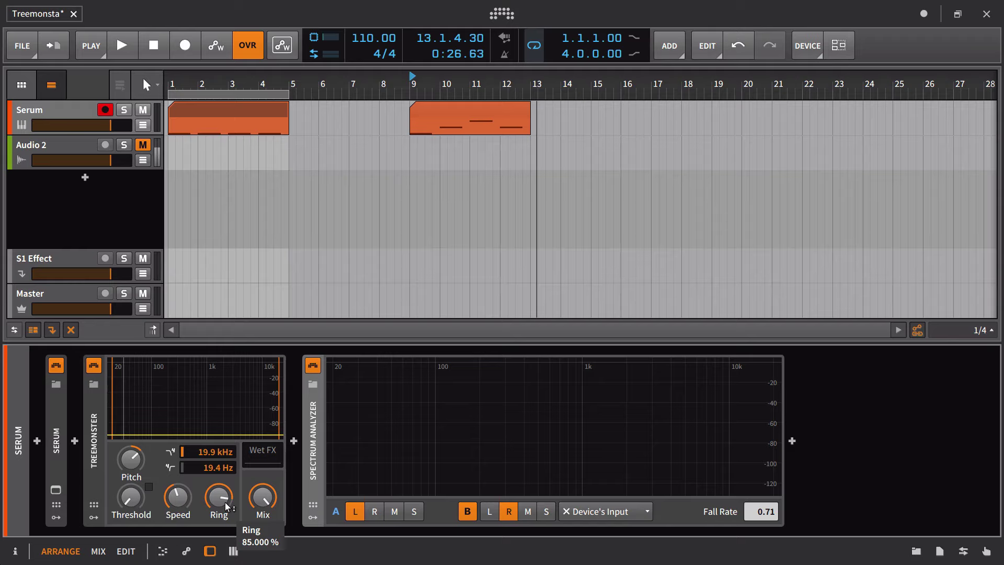
mouse_move(225, 502)
left_mouse_down()
mouse_move(225, 523)
mouse_move(225, 495)
left_mouse_up()
double_click(223, 496)
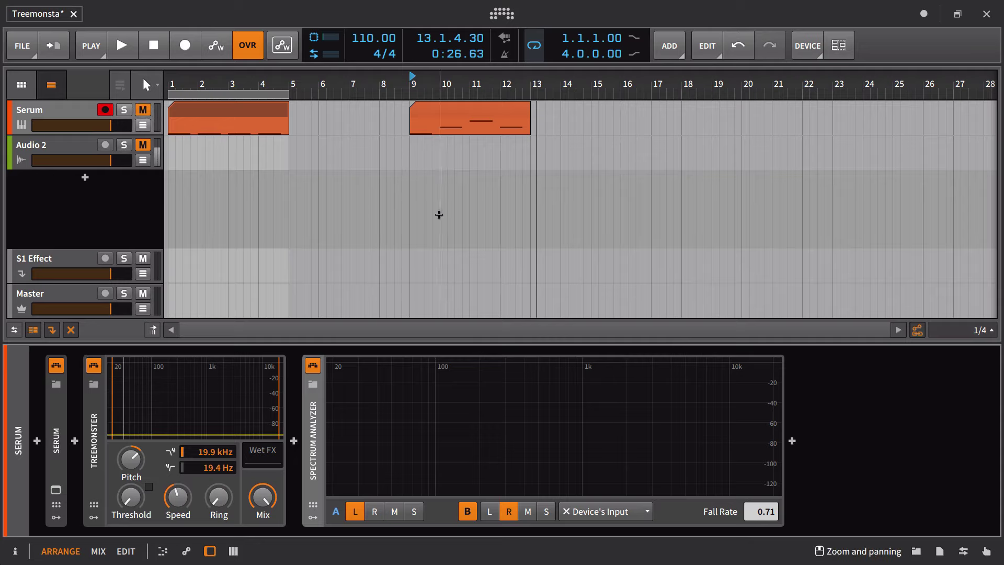
Step: Play the clip from bar 9 twice and compare the Treemonster's input and output peaks with Ring at minimum
key("space")
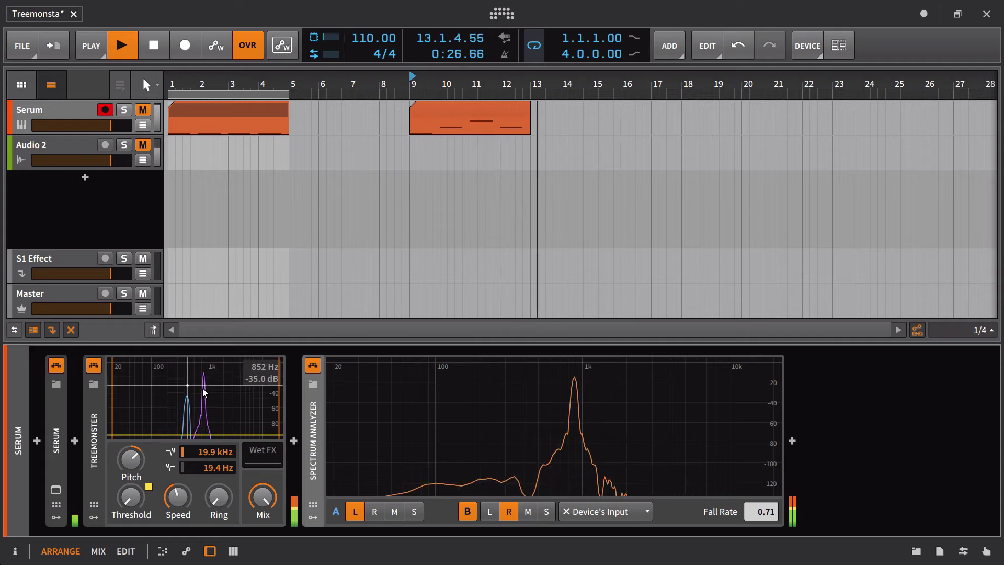
key("space")
key("space")
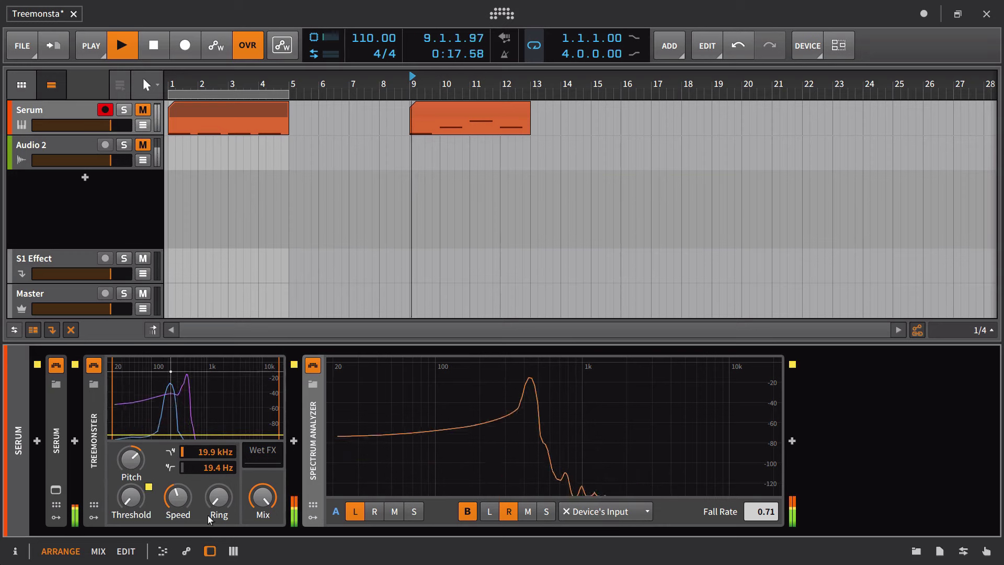
Step: Set the arranger loop range to the clip at bar 9 and lower the Treemonster's Speed to a low setting during playback
left_click(451, 111)
key("ctrl+l")
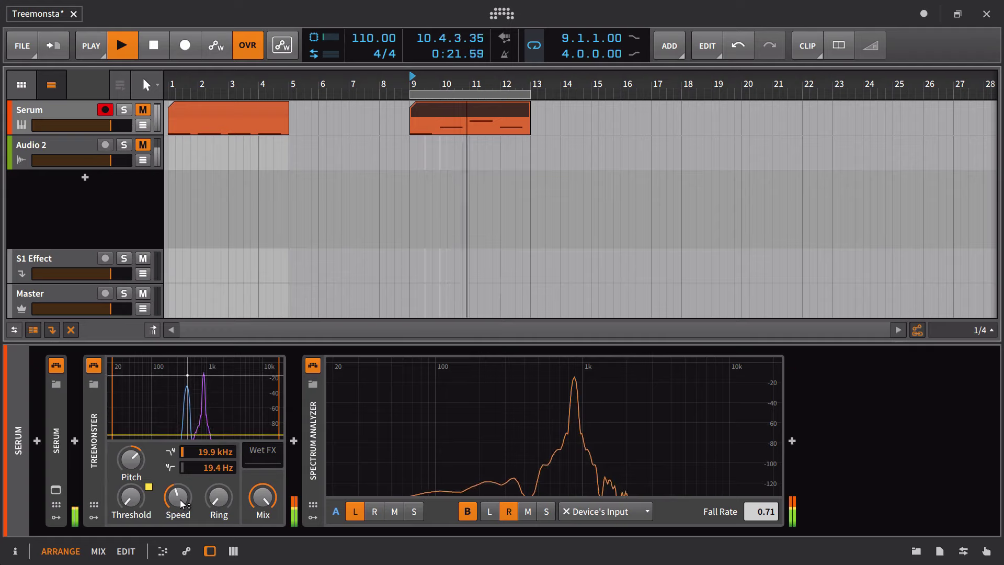
mouse_move(181, 504)
left_mouse_down()
mouse_move(182, 528)
mouse_move(181, 463)
mouse_move(178, 523)
left_mouse_up()
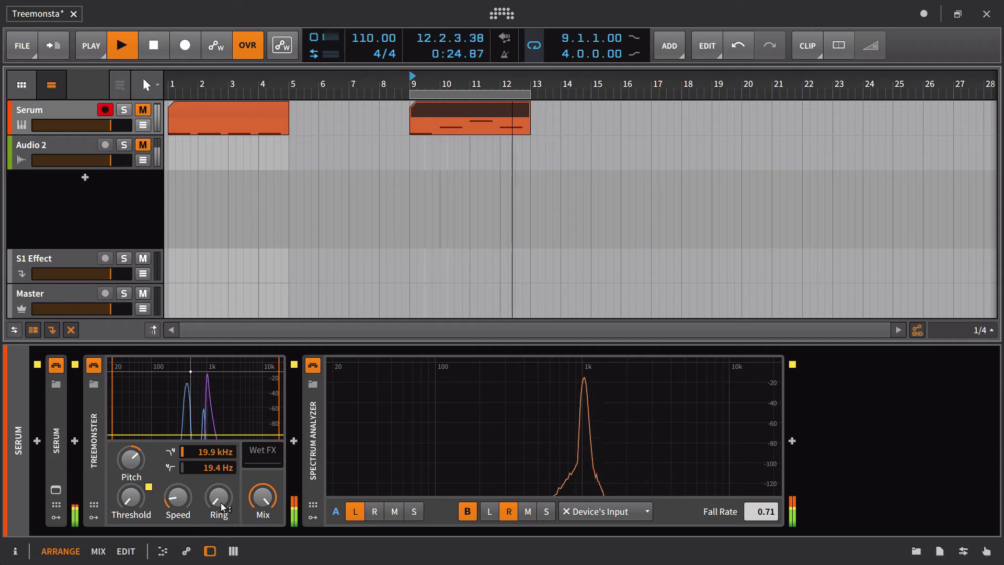
Step: Raise the Treemonster's Ring to a moderately high setting, lower its Mix slightly, and unmute the Serum track during playback
mouse_move(222, 506)
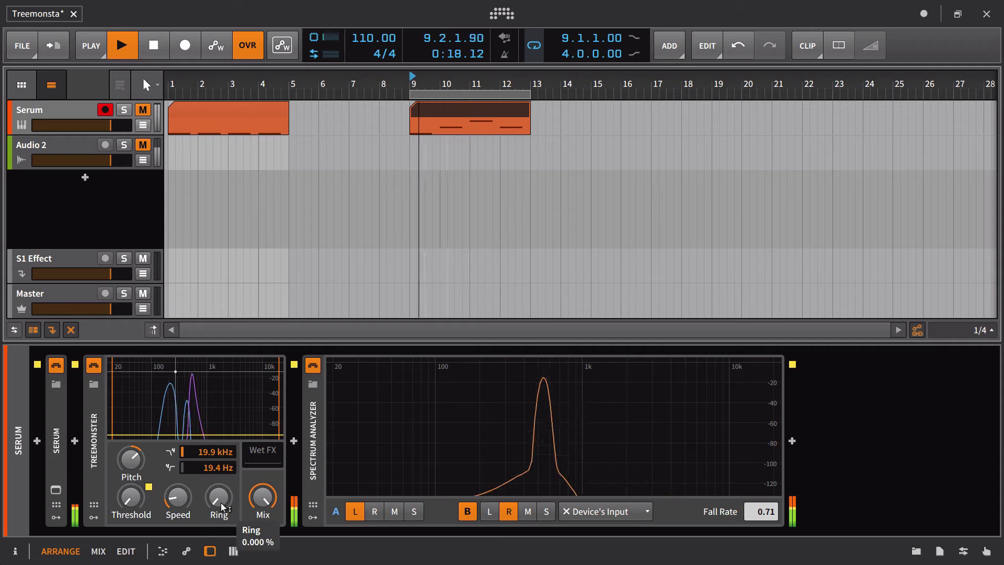
left_click_drag(223, 506, 222, 497)
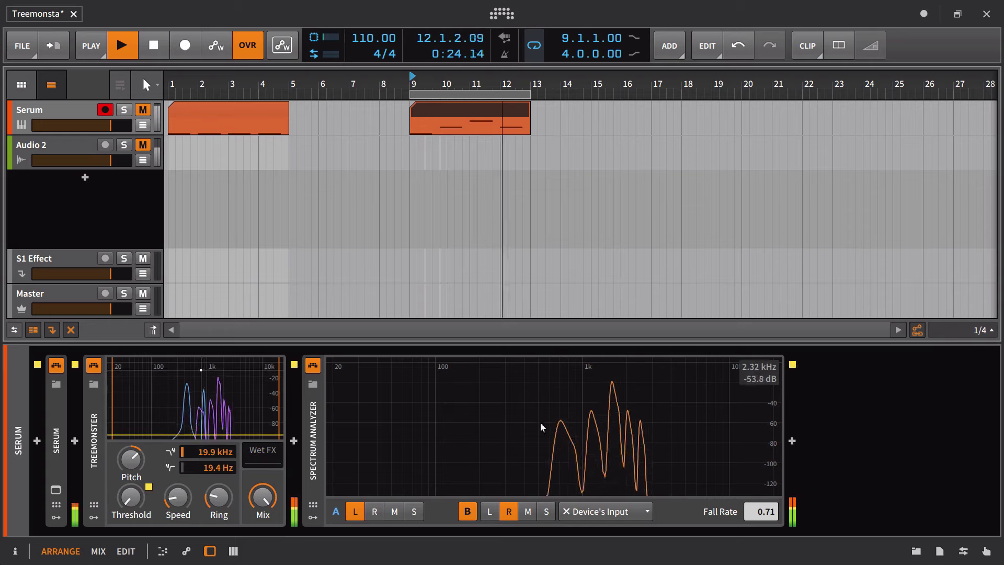
left_click_drag(263, 496, 219, 497)
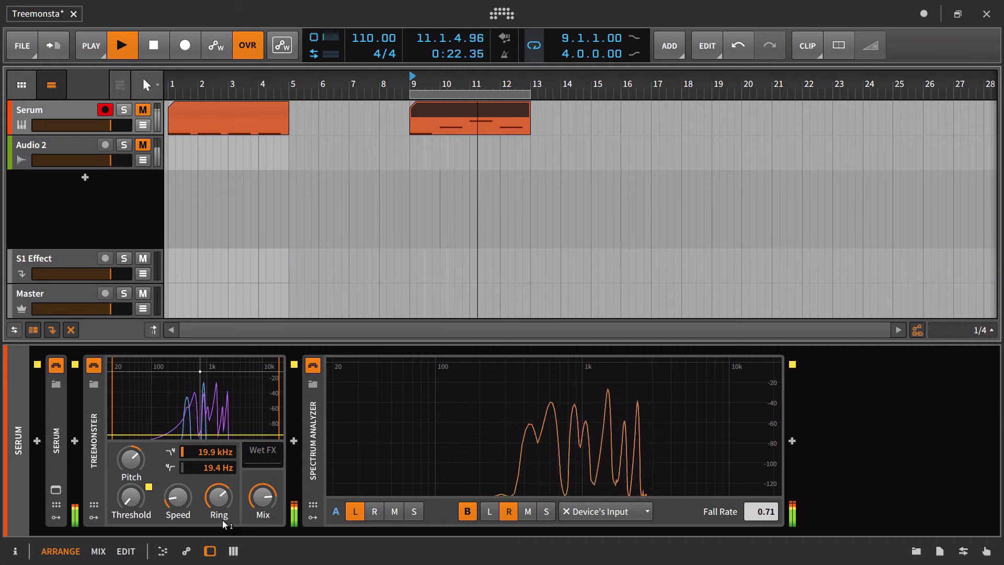
left_click(143, 110)
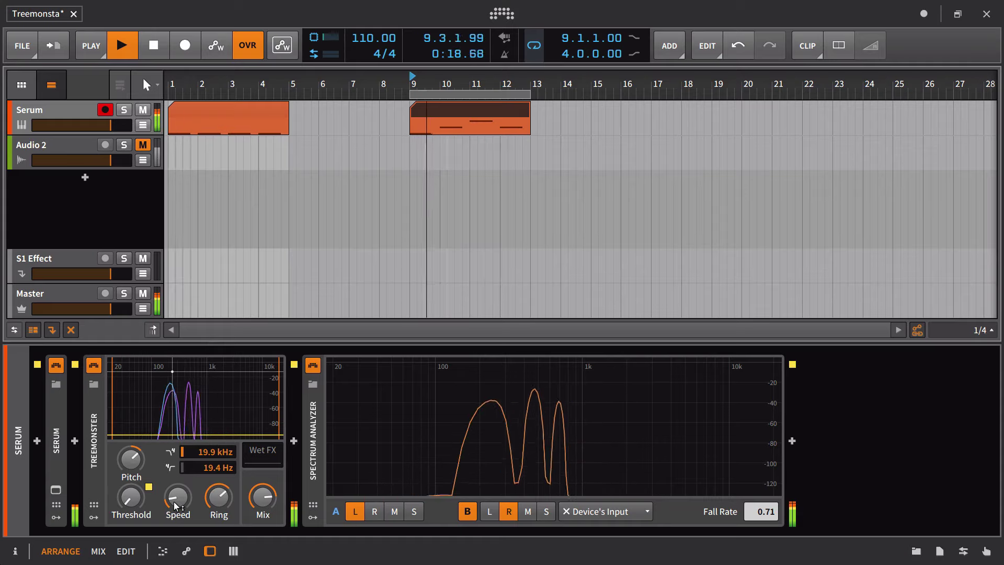
Step: Raise the Treemonster's Speed to about 20 % and lower its Mix below halfway while the clip at bar 9 loops
mouse_move(176, 503)
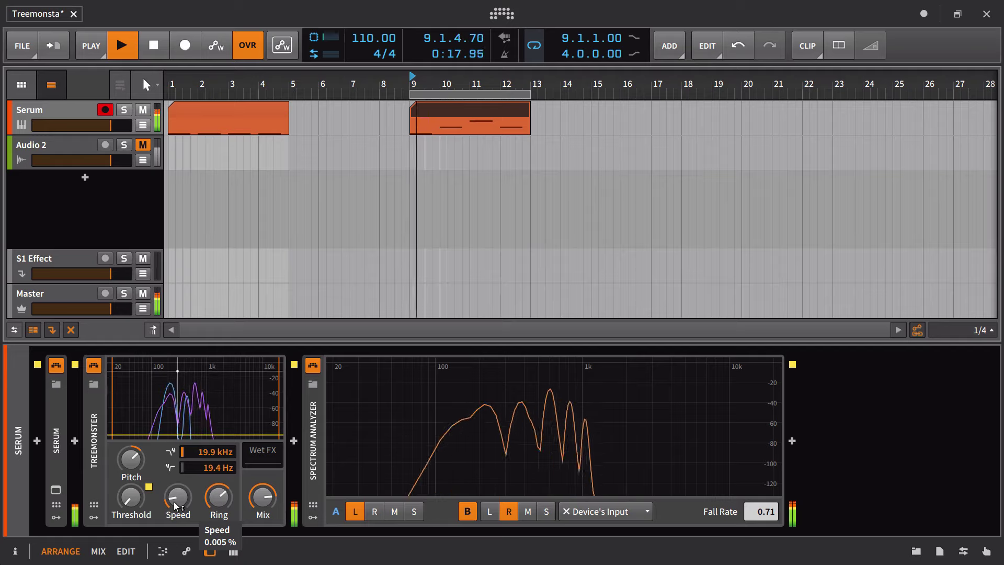
left_click_drag(174, 501, 174, 467)
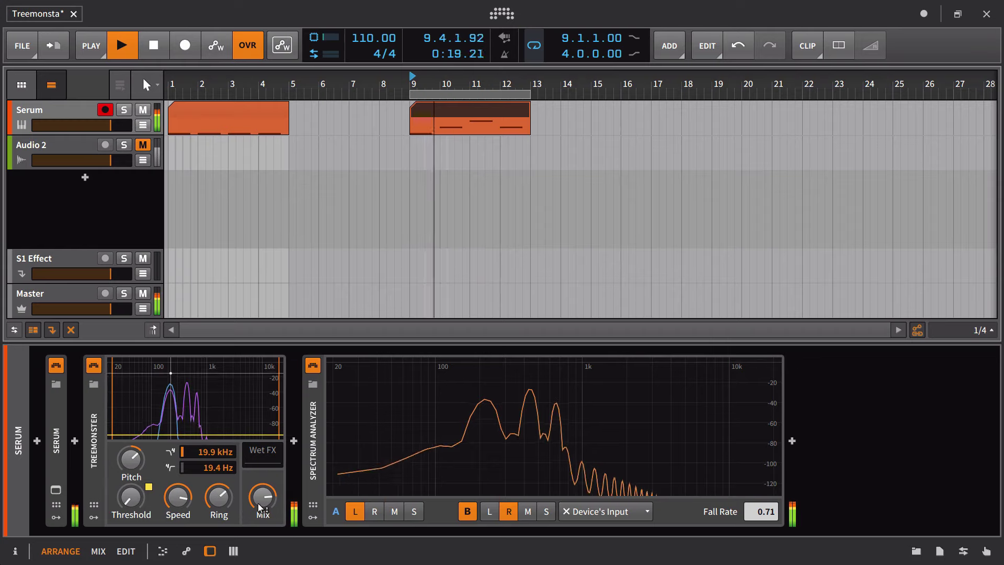
mouse_move(261, 508)
left_mouse_down()
mouse_move(261, 520)
mouse_move(260, 507)
left_mouse_up()
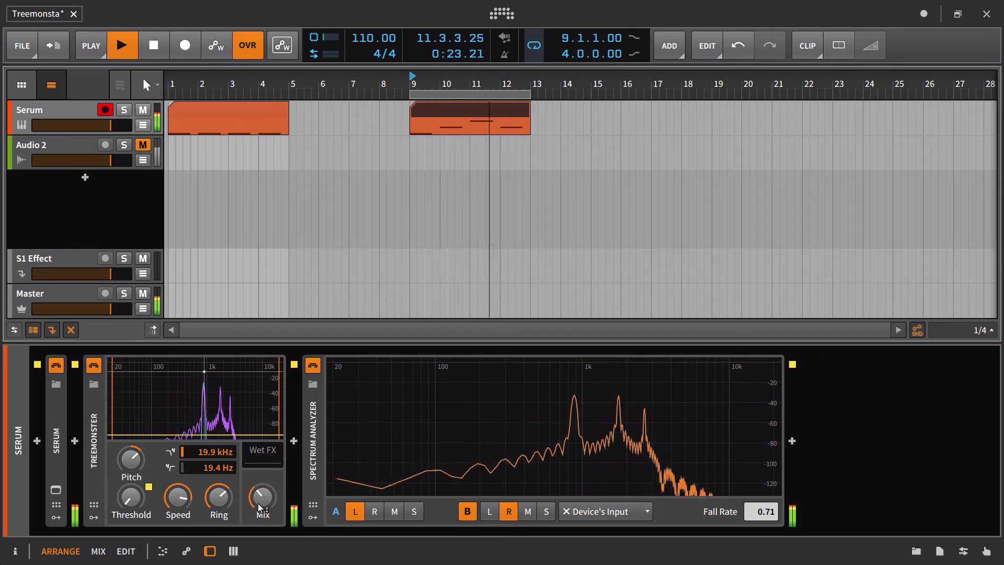
mouse_move(260, 507)
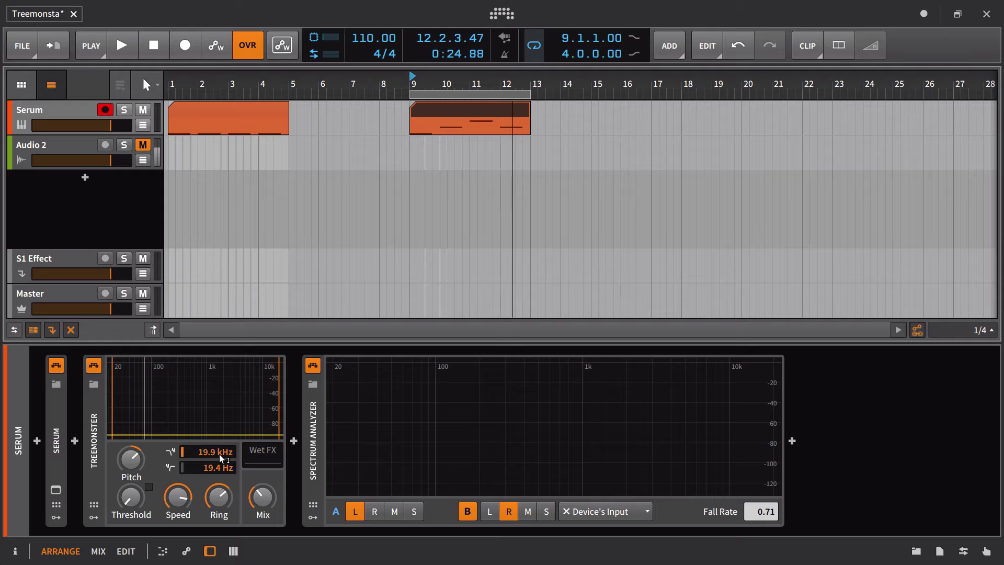
Step: Try lowering the Treemonster's upper frequency limit to 3.77 kHz, and restore it to 19.9 kHz
left_click_drag(219, 458, 220, 501)
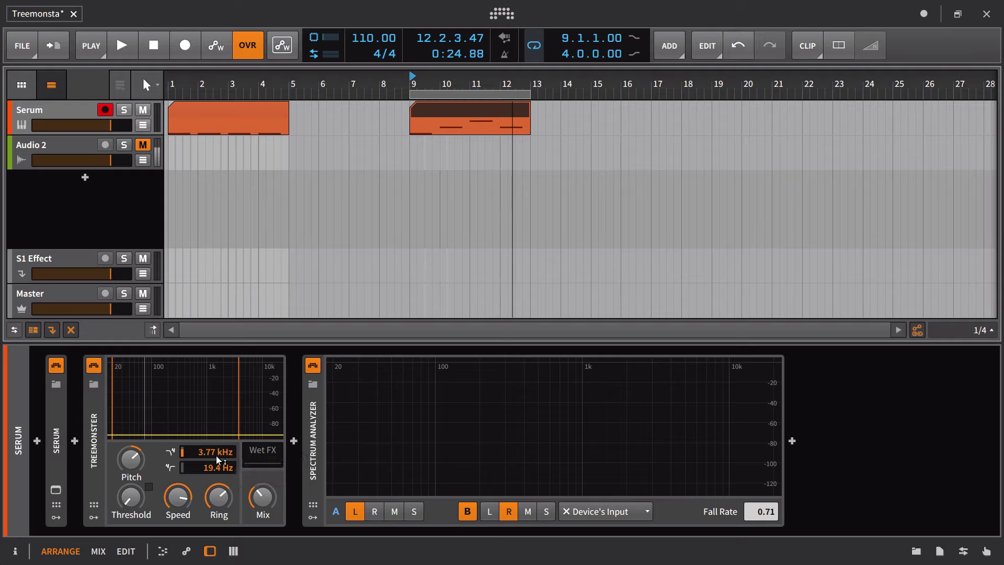
left_click_drag(217, 455, 216, 413)
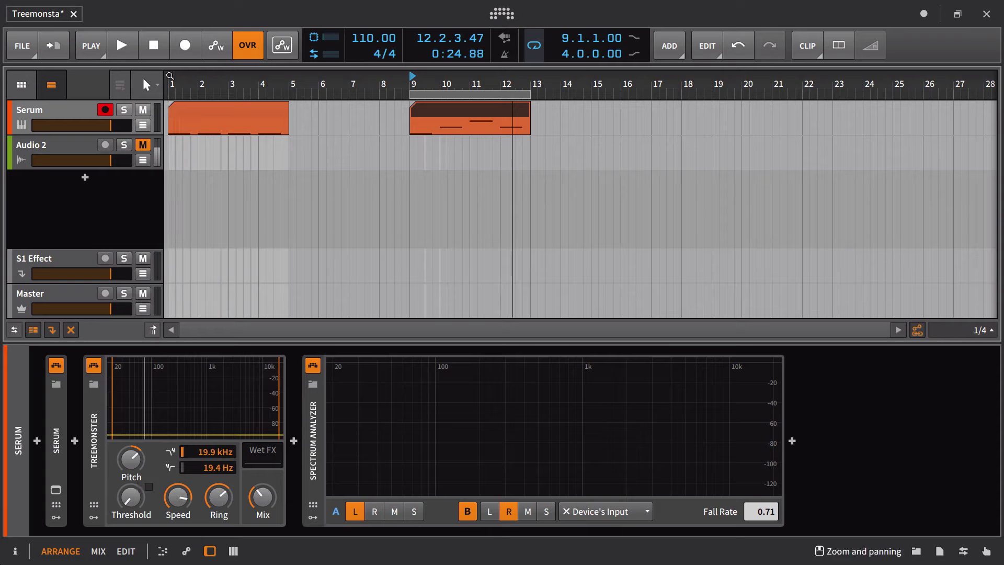
Step: Set the arranger loop range and the play start to the clip at bar 1
left_click(202, 104)
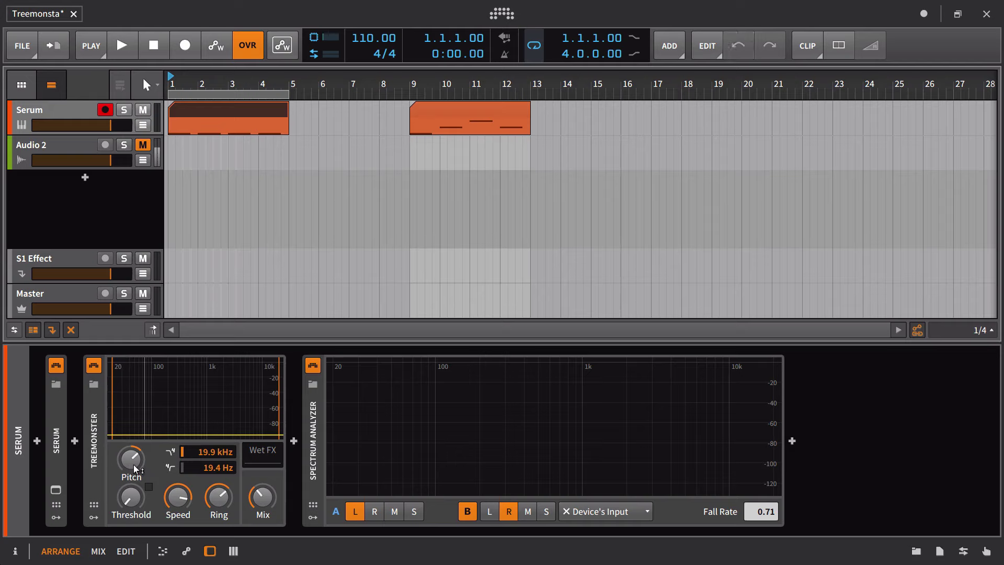
mouse_move(128, 463)
left_click_drag(128, 463, 127, 455)
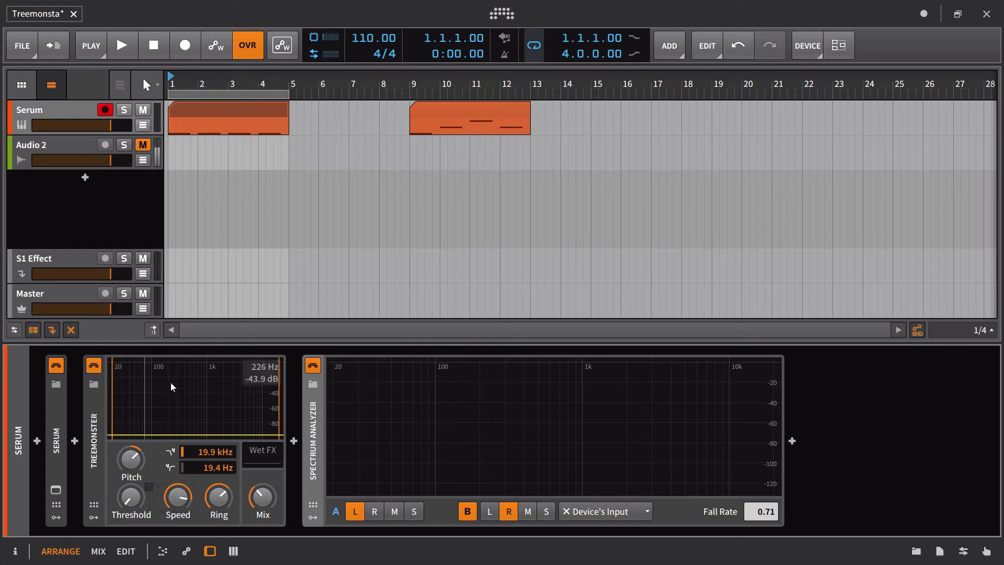
Step: Play the clip at bar 1 and lower the Treemonster's Speed to a low setting
key("space")
mouse_move(172, 504)
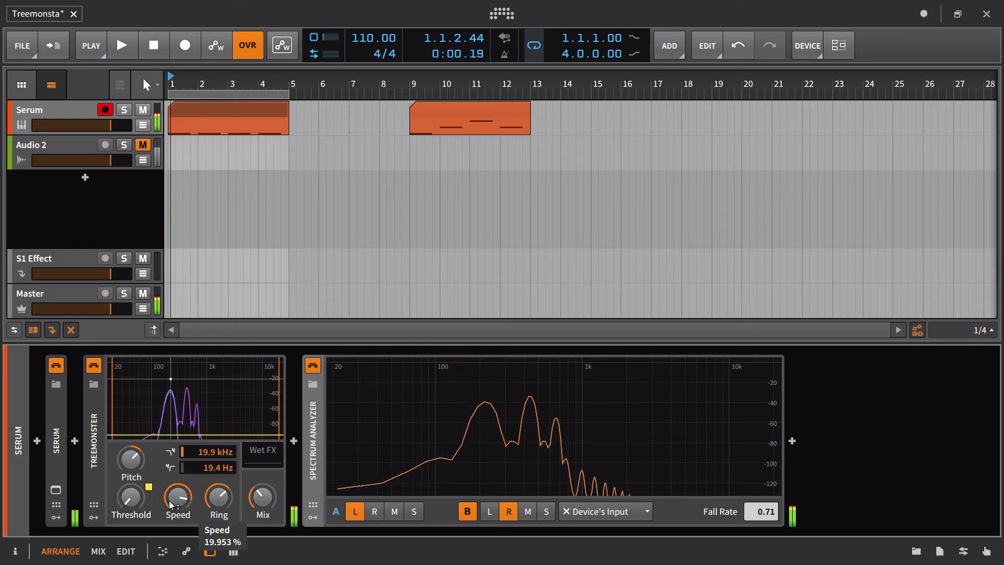
left_click_drag(173, 505, 176, 504)
key("space")
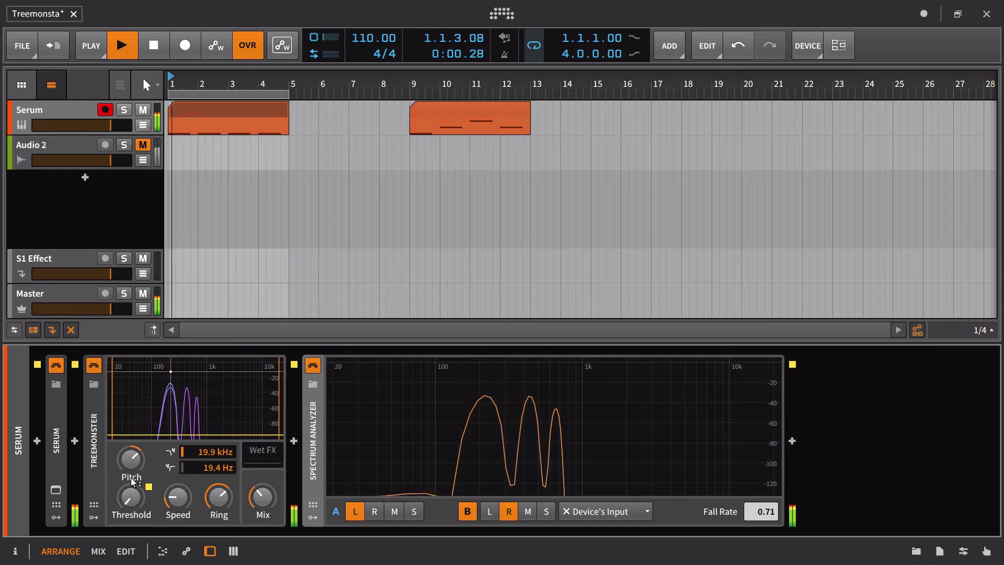
Step: Raise the Treemonster's Mix and Ring to their maximum and replay the clip at bar 1
key("space")
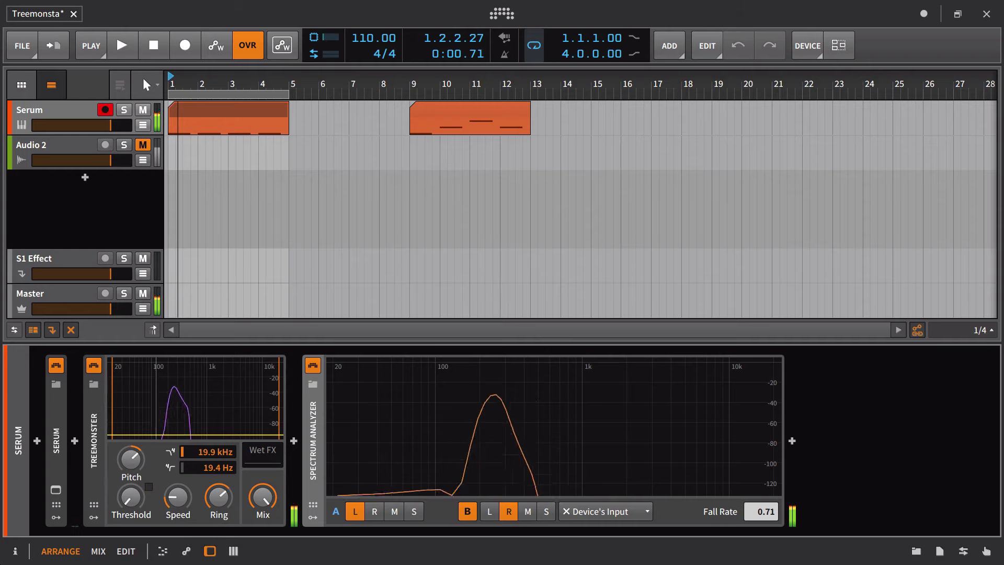
key("space")
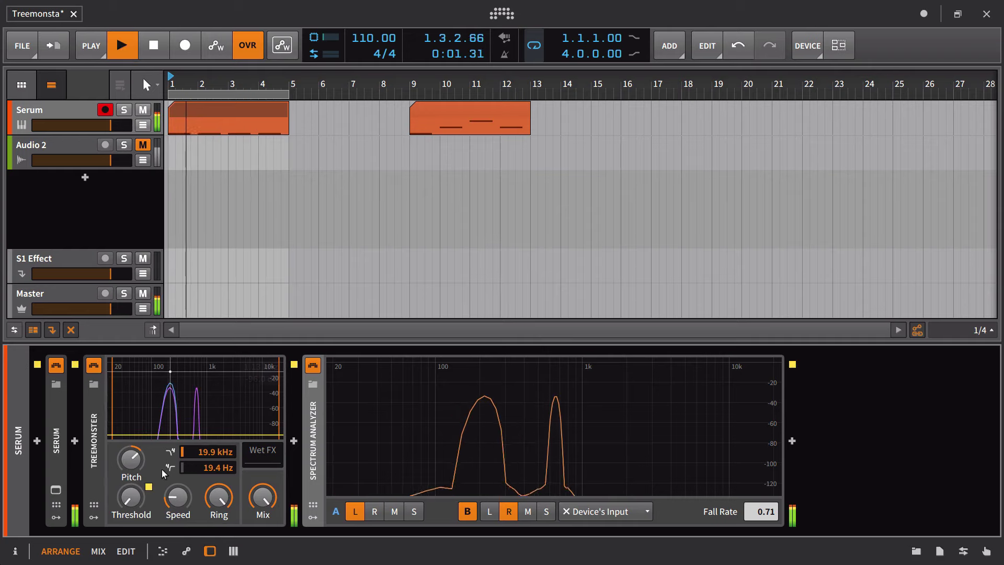
key("space")
key("space")
key("space")
Step: Raise the Treemonster's Threshold to its maximum and play the clip at bar 1 to check the output
left_click_drag(131, 497, 143, 535)
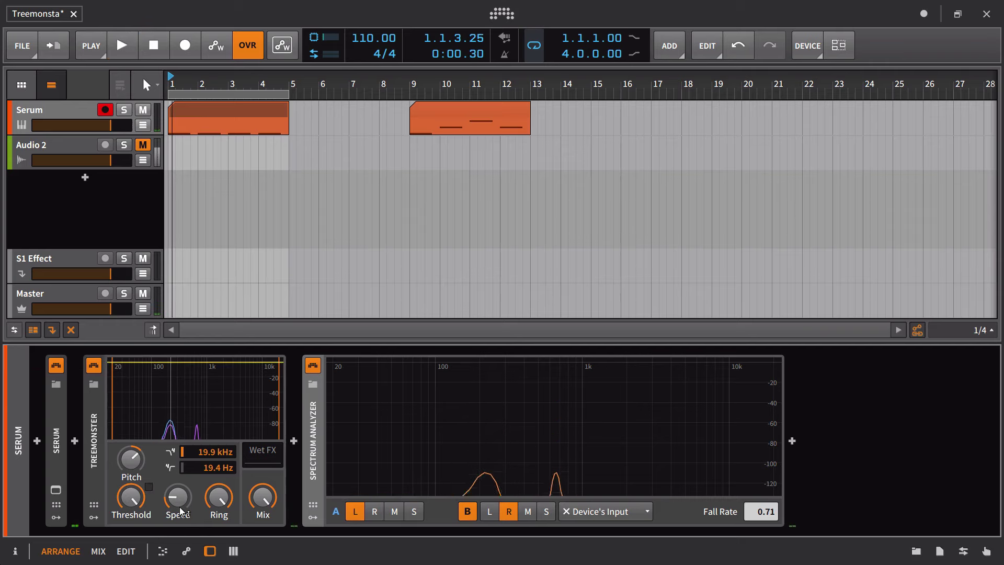
key("space")
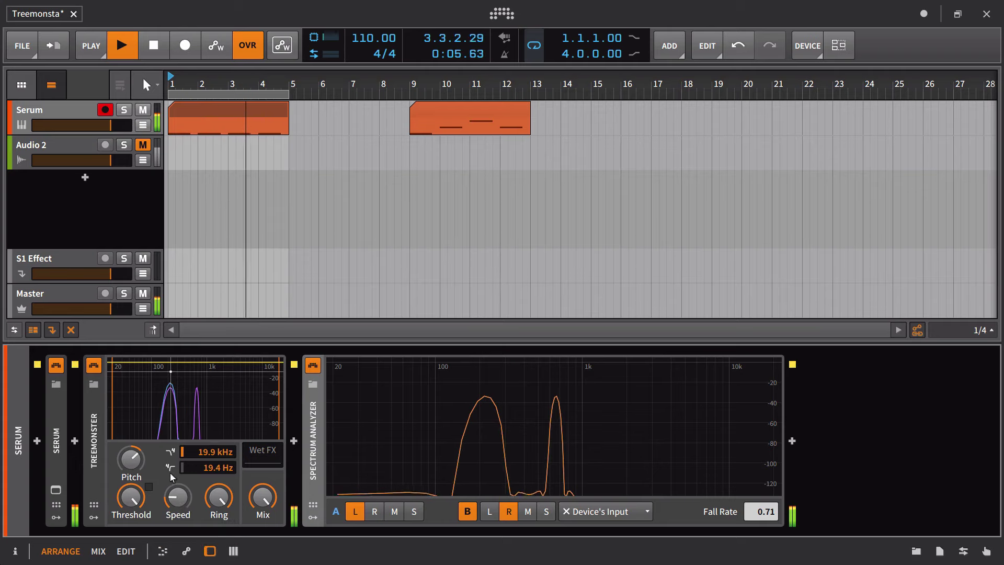
key("space")
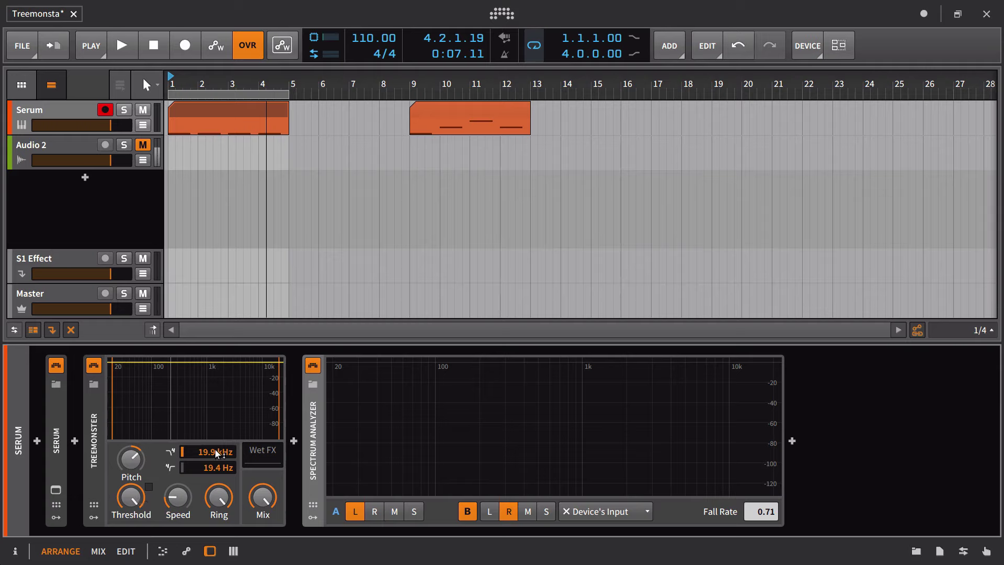
Step: Try a 2.72 kHz to 3.77 kHz frequency range during playback, restore 19.4 Hz to 19.9 kHz, and lower the Threshold to its minimum
key("space")
left_click_drag(215, 466, 297, 506)
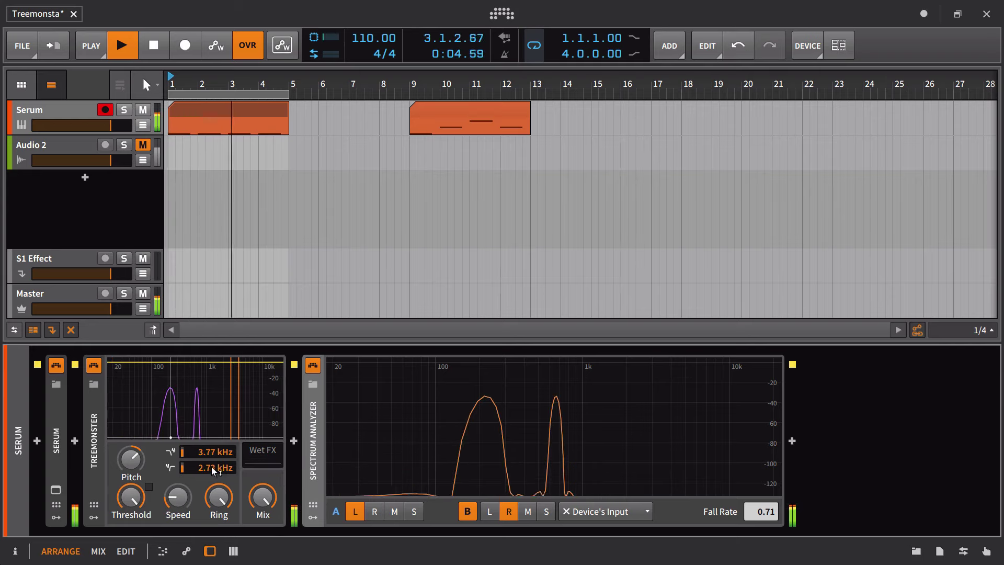
left_click_drag(214, 467, 213, 452)
key("space")
left_click_drag(135, 499, 135, 530)
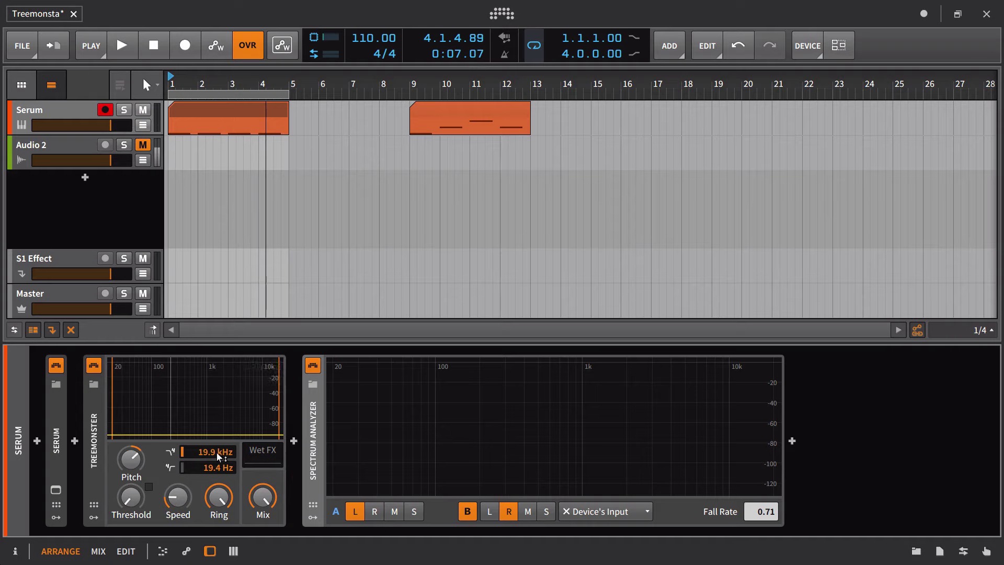
Step: Set the Treemonster's frequency limits to 2.55 kHz and 4.43 kHz while playing the clip at bar 1
key("space")
left_click_drag(209, 467, 221, 442)
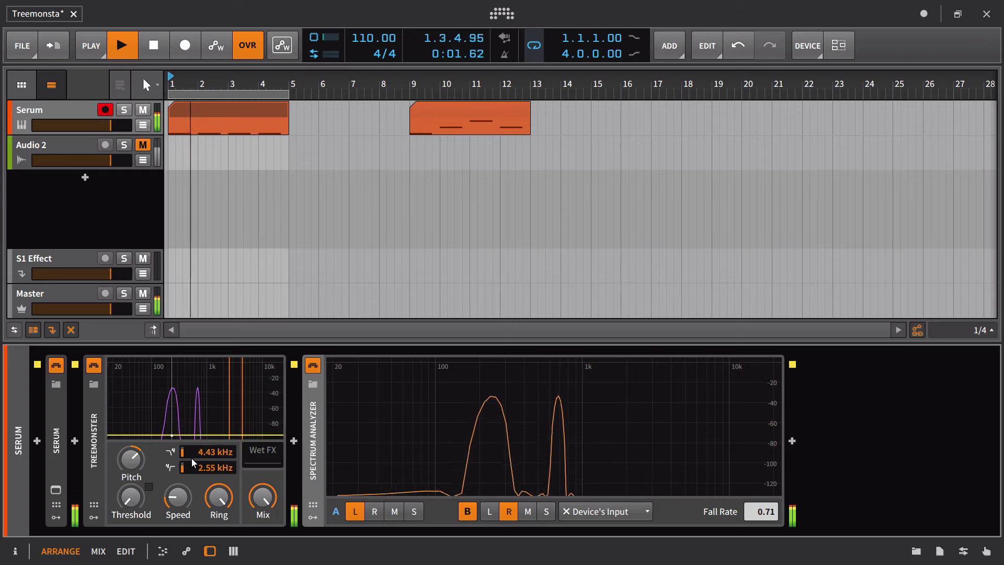
key("space")
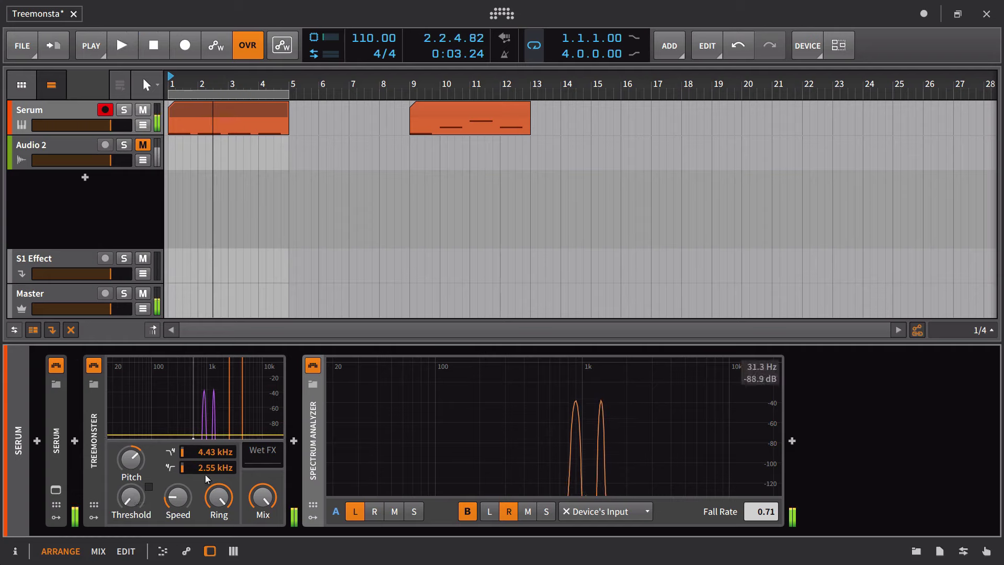
Step: Set the Treemonster's Threshold to its maximum and replay the clip at bar 1 with the narrowed frequency range
left_click_drag(134, 497, 134, 455)
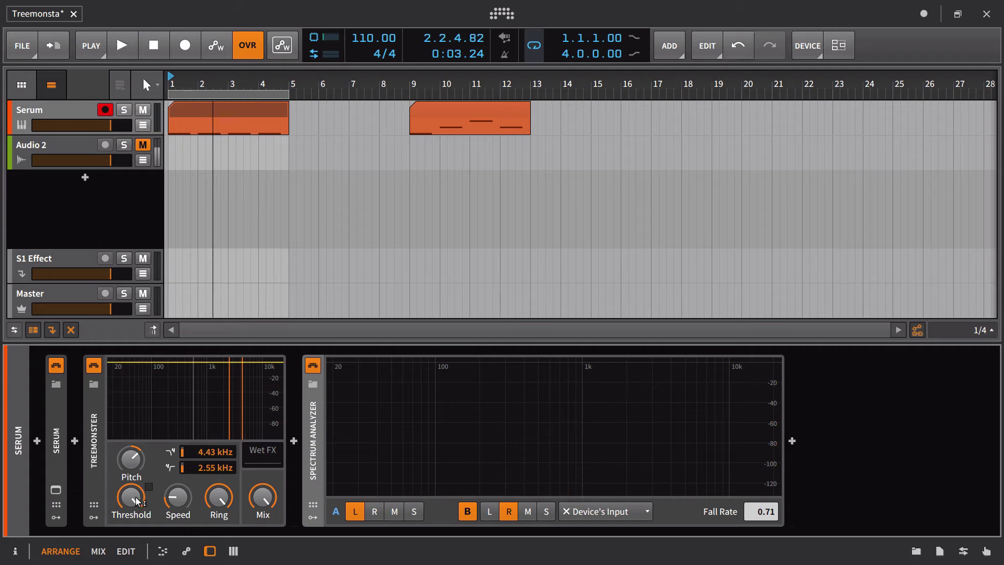
left_click(139, 490)
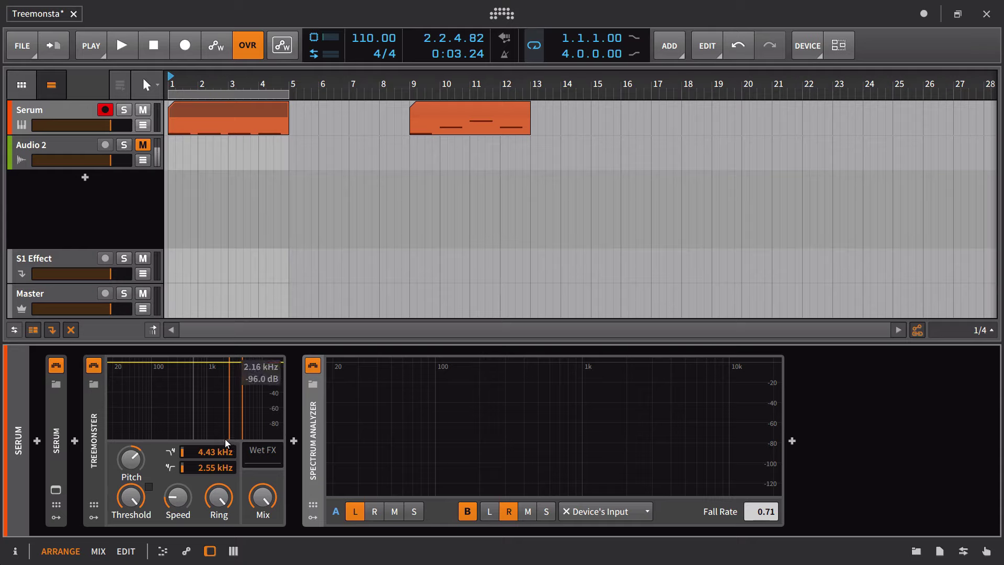
key("space")
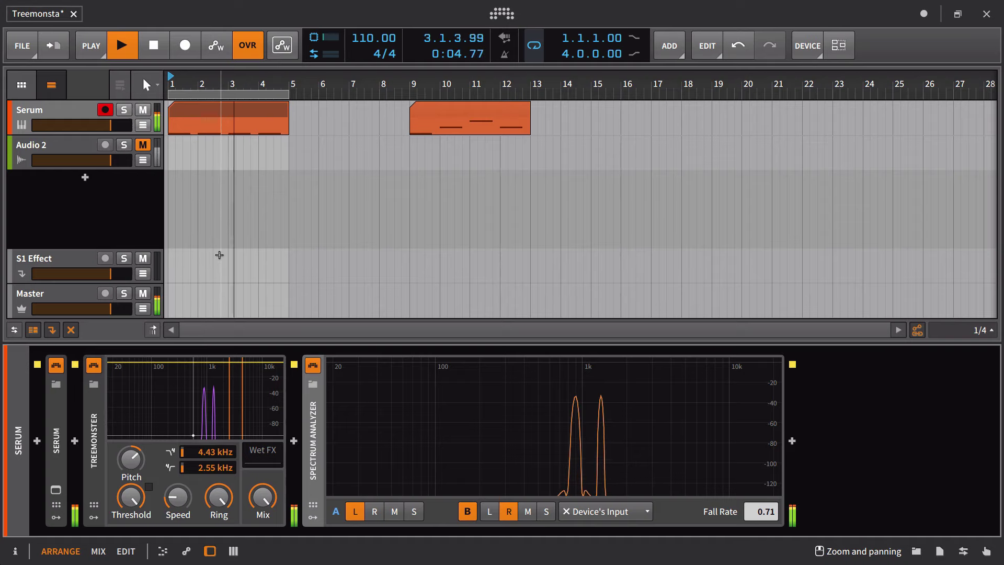
key("space")
Step: Play the arrangement from bar 9 past the end of the second clip, and return the play start to bar 1
left_click(412, 93)
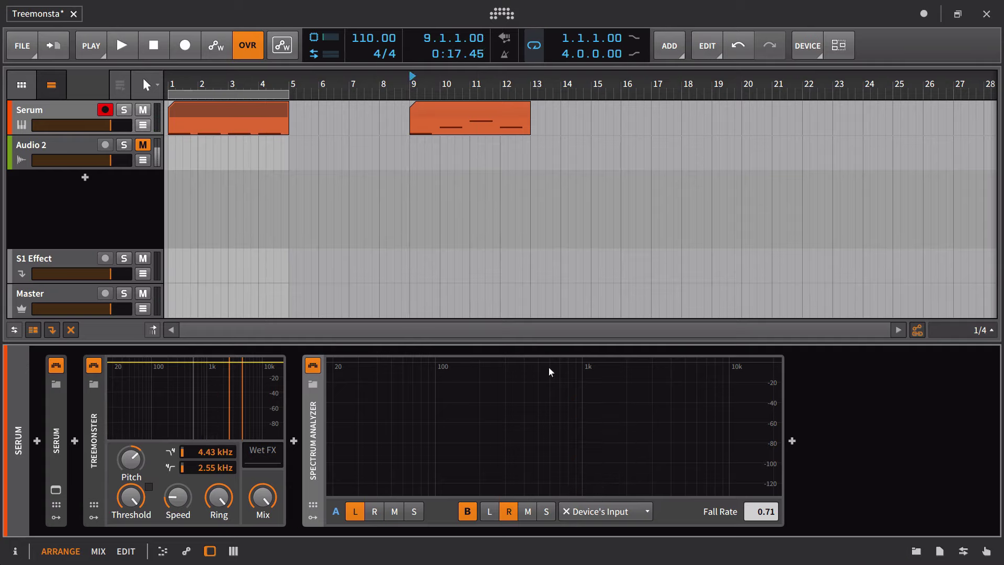
key("space")
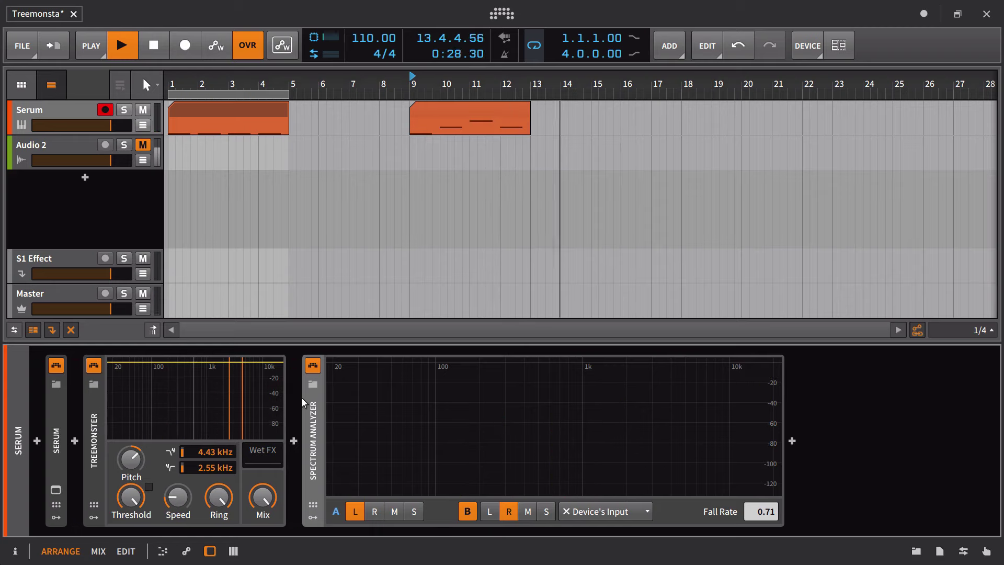
key("space")
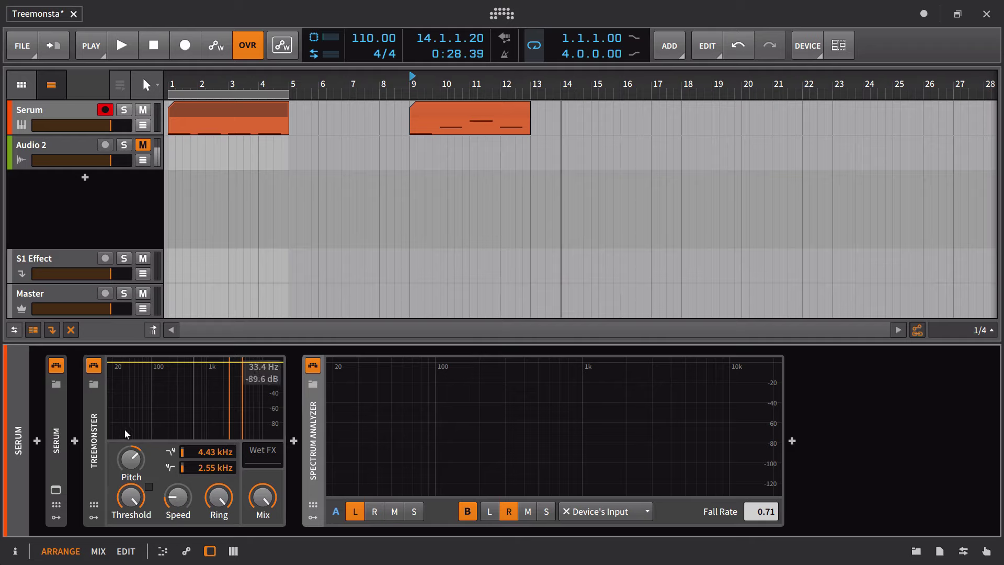
left_click(171, 81)
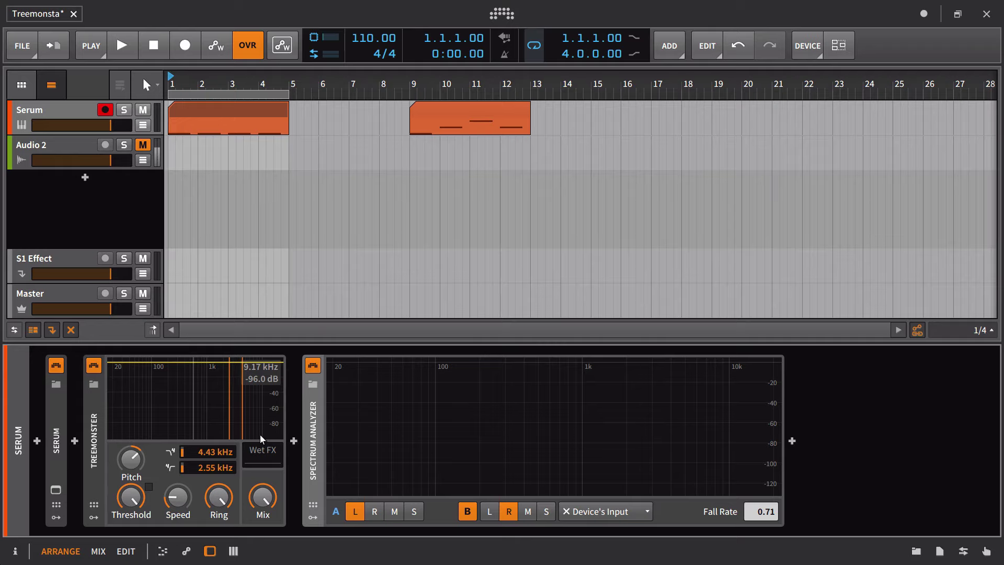
Step: Lower the Treemonster's Threshold close to its minimum and briefly play the clip at bar 1
left_click_drag(139, 488, 139, 563)
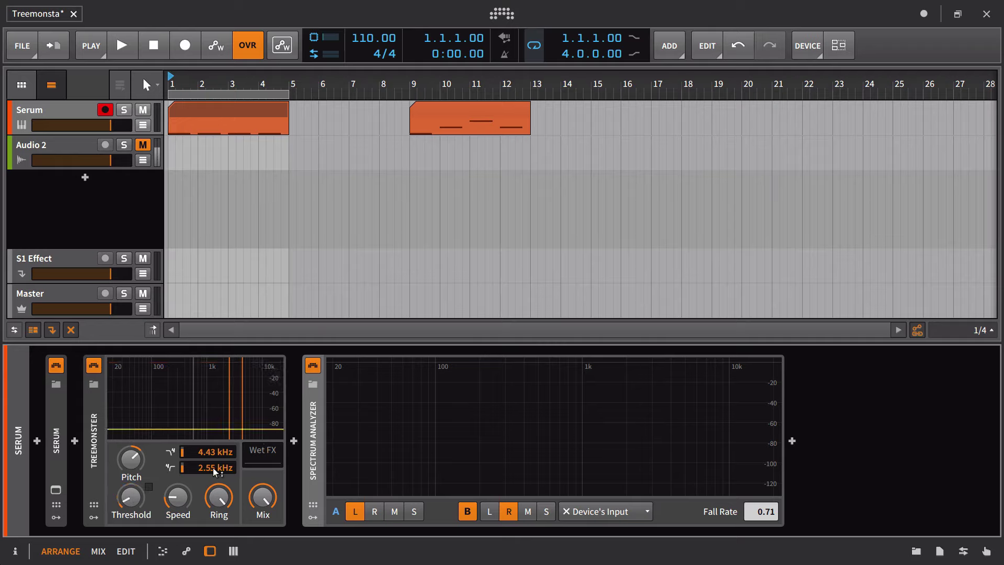
key("space")
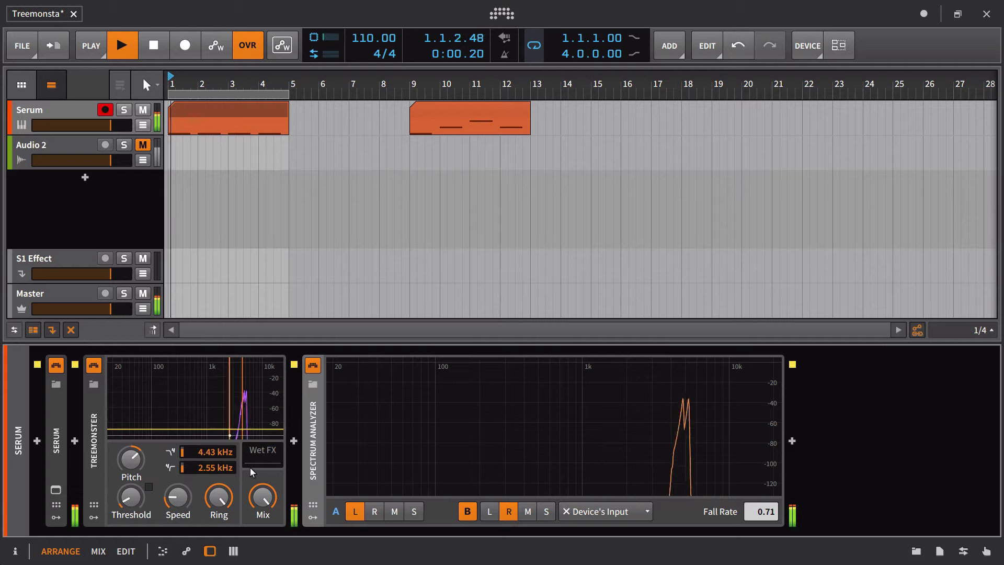
key("space")
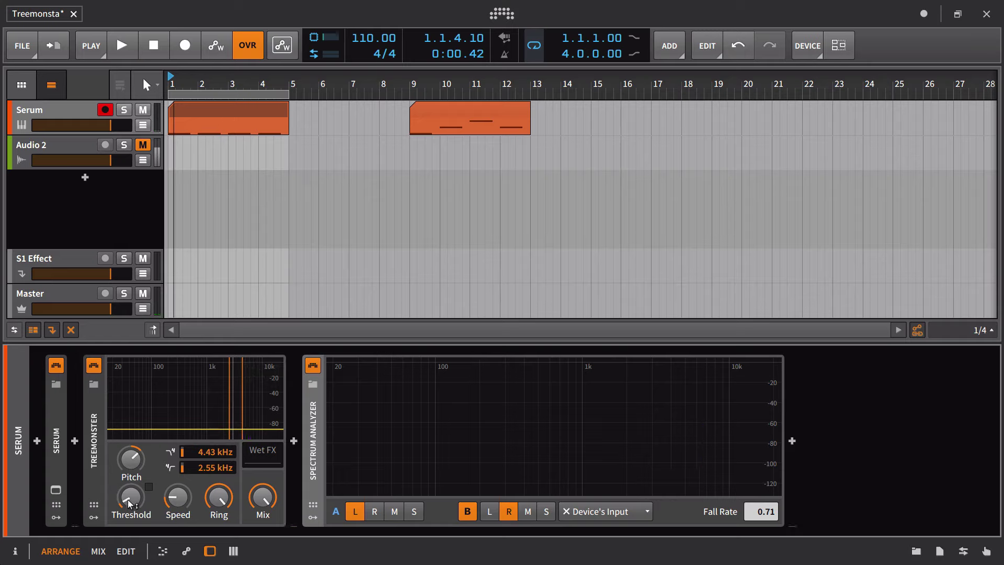
Step: Raise the Treemonster's Threshold back to its maximum, lower its Speed slightly, and play the clip at bar 1
left_click_drag(128, 500, 128, 460)
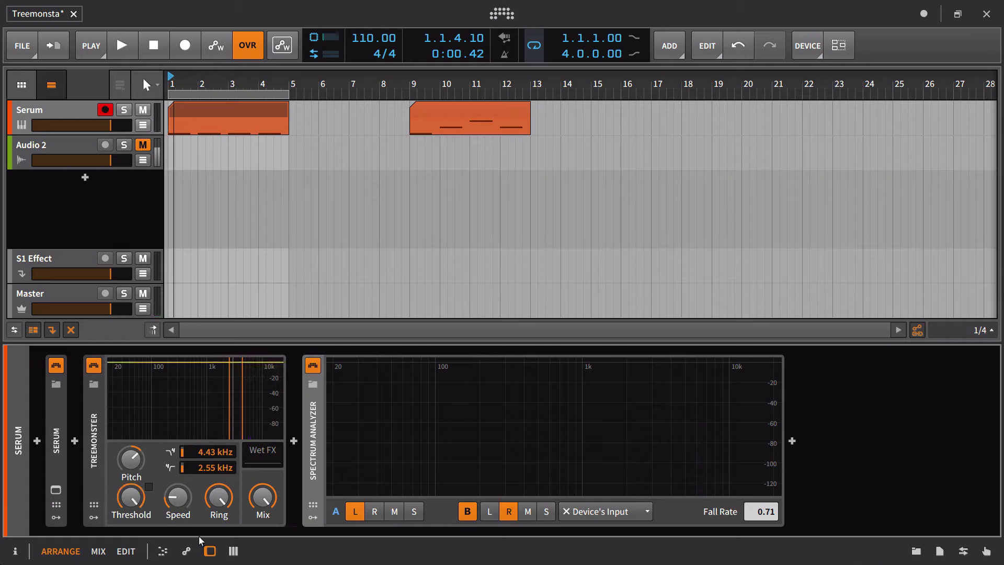
left_click_drag(182, 505, 183, 506)
key("space")
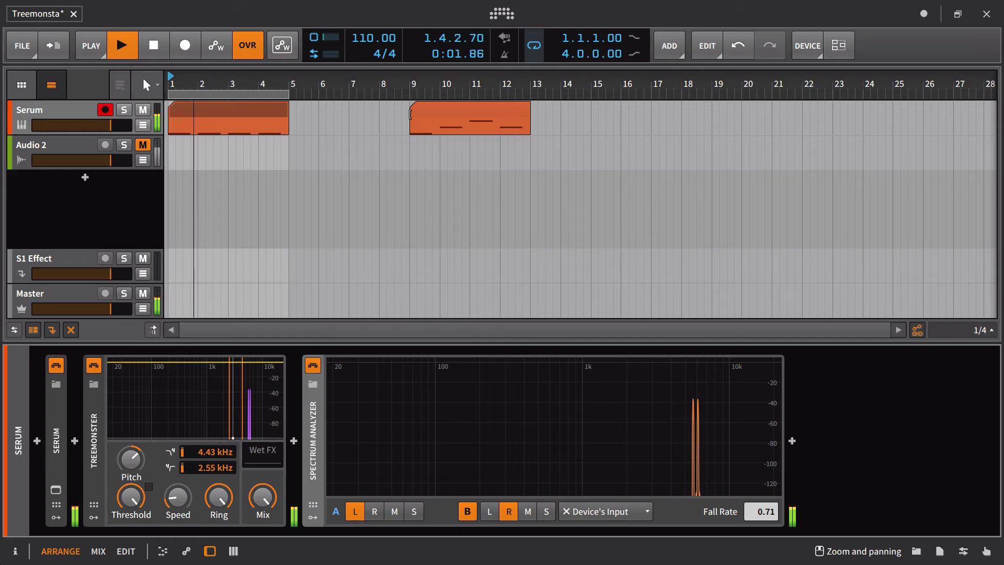
Step: Stop playback, widen the Treemonster's frequency limits to 19.4 Hz and 19.9 kHz, and play the second clip from bar 9 past its end
key("space")
left_click(411, 83)
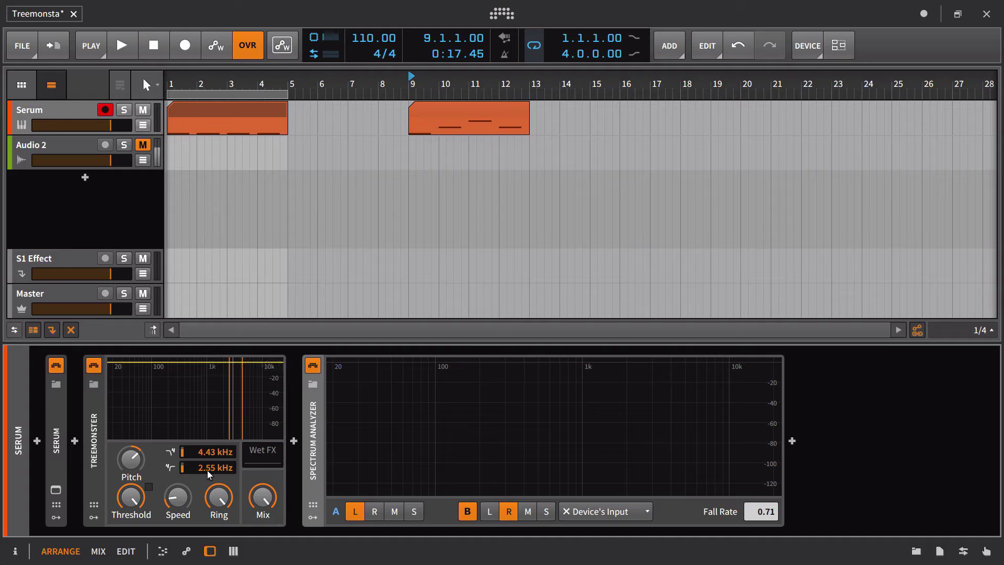
left_click_drag(215, 467, 215, 469)
double_click(218, 452)
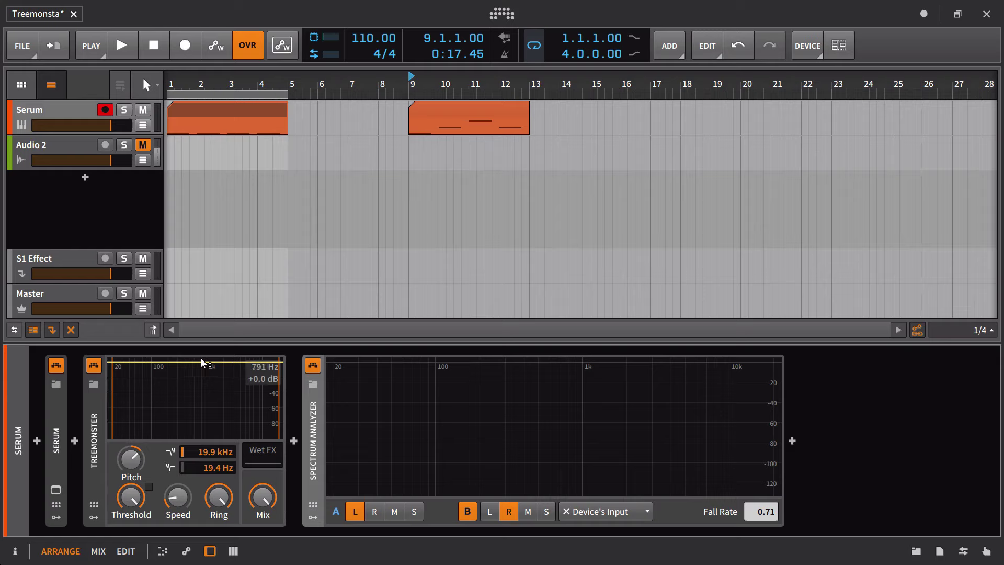
key("space")
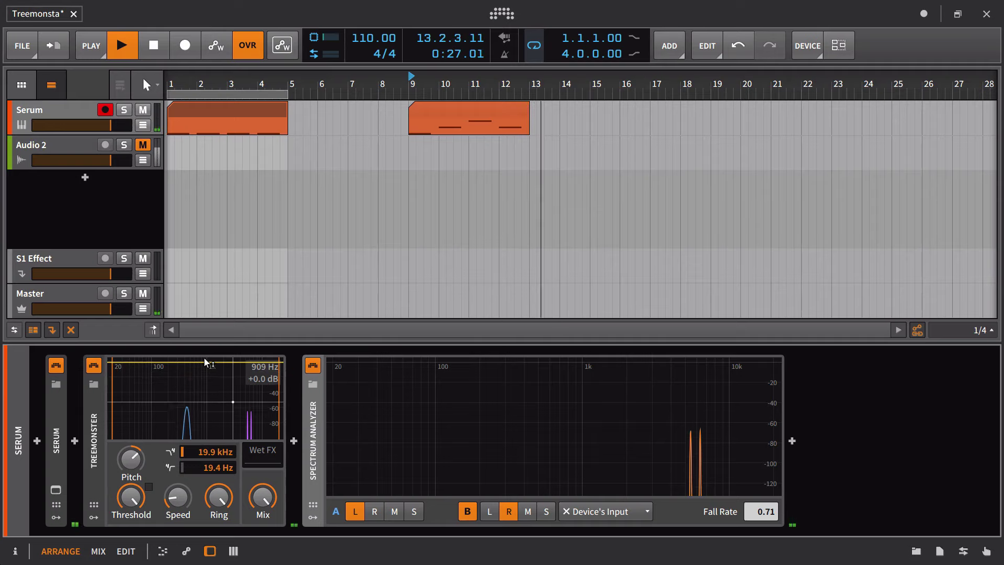
key("space")
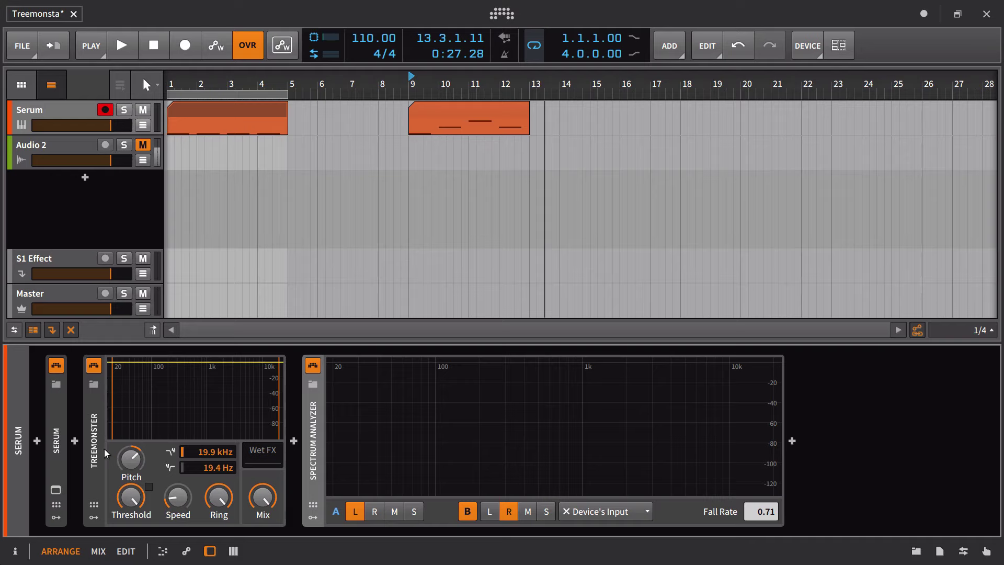
Step: Show the Treemonster's modulator slots, lower its upper frequency limit to 667 Hz, and set its Threshold to about -30.4 dB
left_click(99, 518)
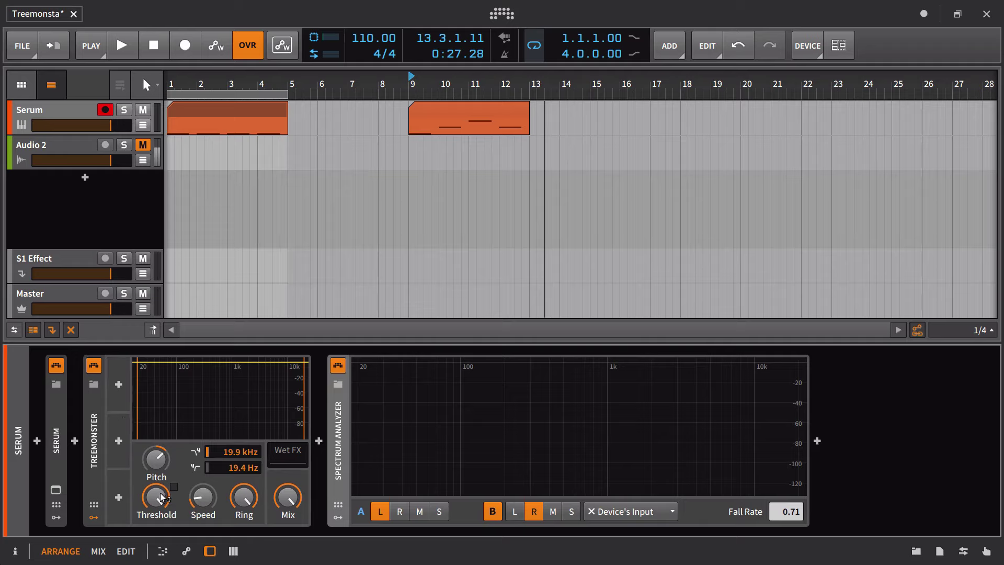
mouse_move(161, 496)
left_mouse_down()
mouse_move(161, 536)
mouse_move(160, 493)
left_mouse_up()
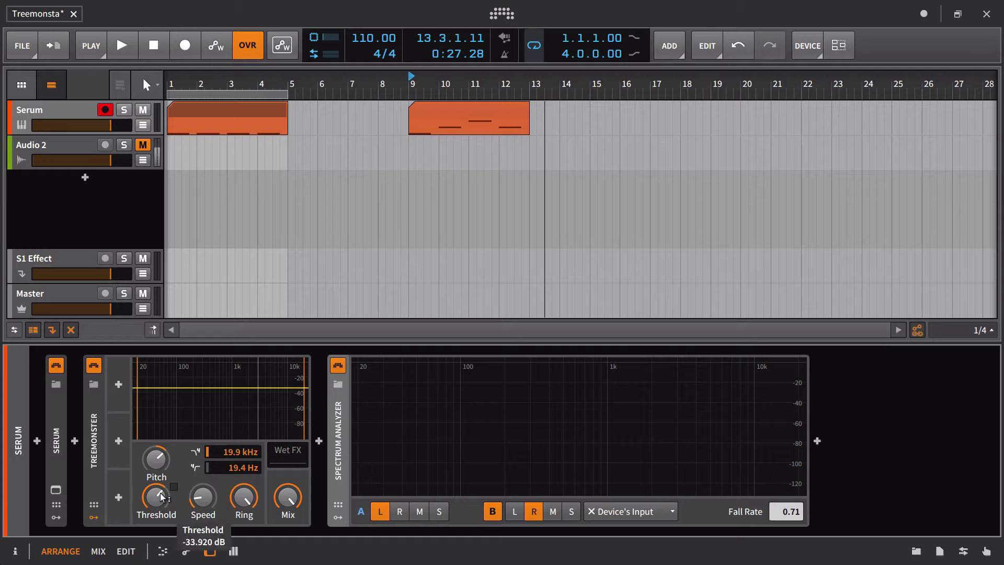
left_click_drag(160, 493, 160, 508)
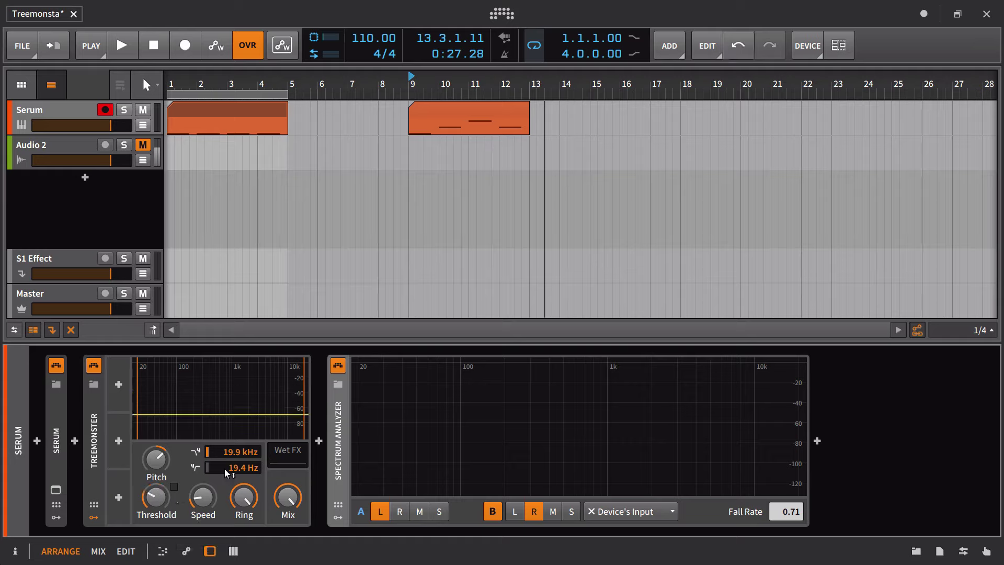
left_click_drag(240, 452, 241, 475)
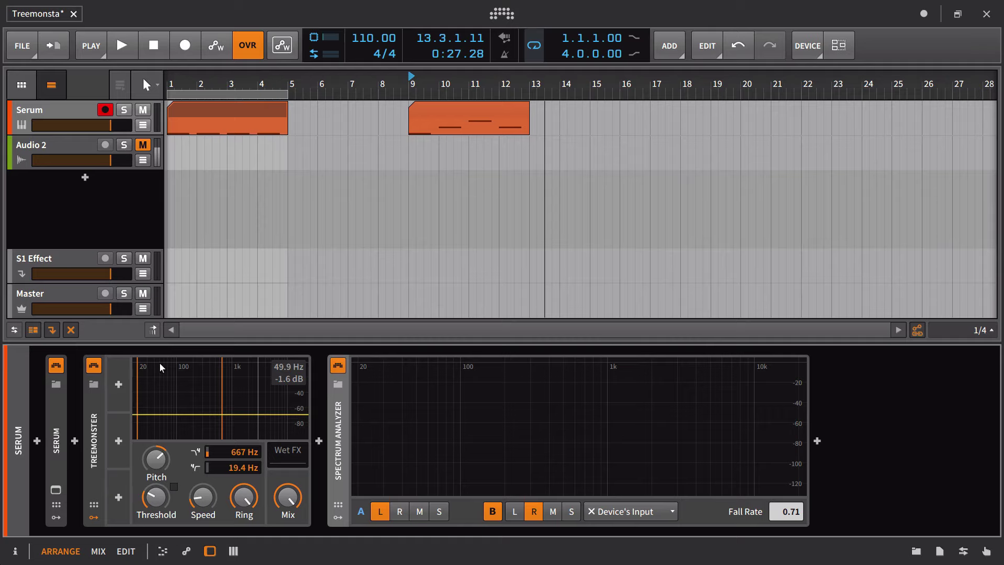
mouse_move(166, 502)
left_mouse_down()
mouse_move(166, 481)
mouse_move(165, 501)
mouse_move(153, 503)
left_mouse_up()
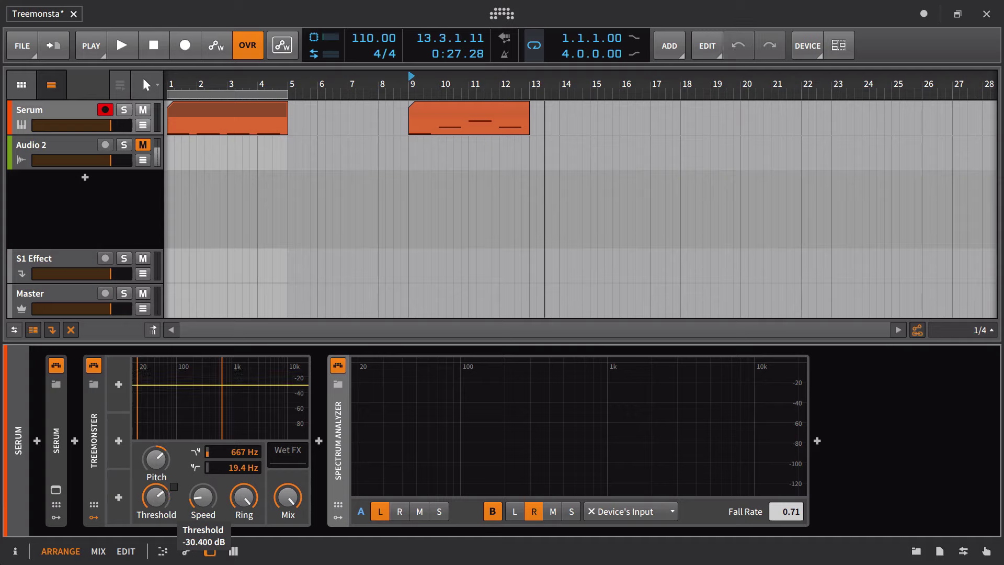
mouse_move(152, 502)
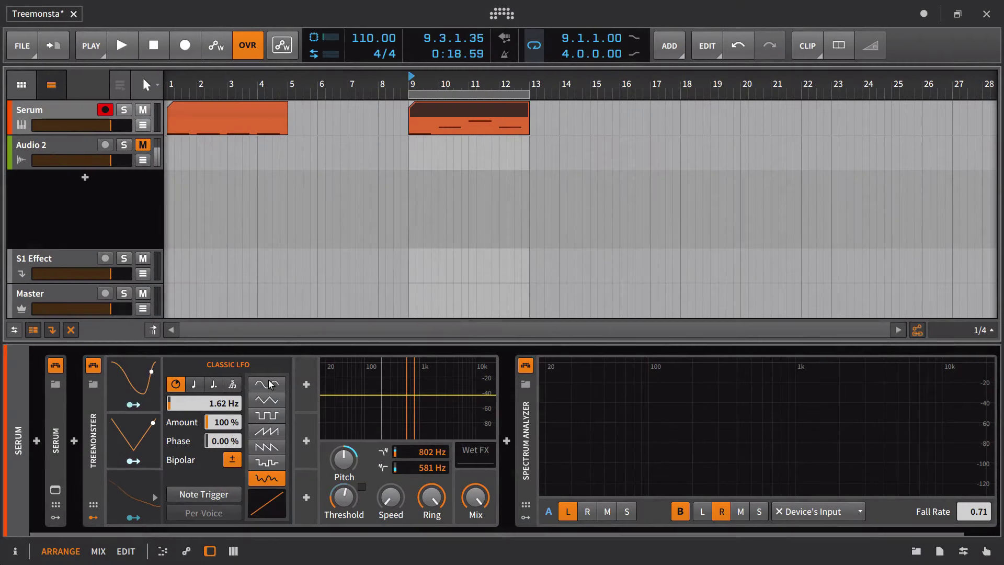
Step: Toggle the Treemonster's LFO 1, LFO 2 and Classic LFO modulators, leaving LFO 1 active and LFO 2 off
left_click(135, 387)
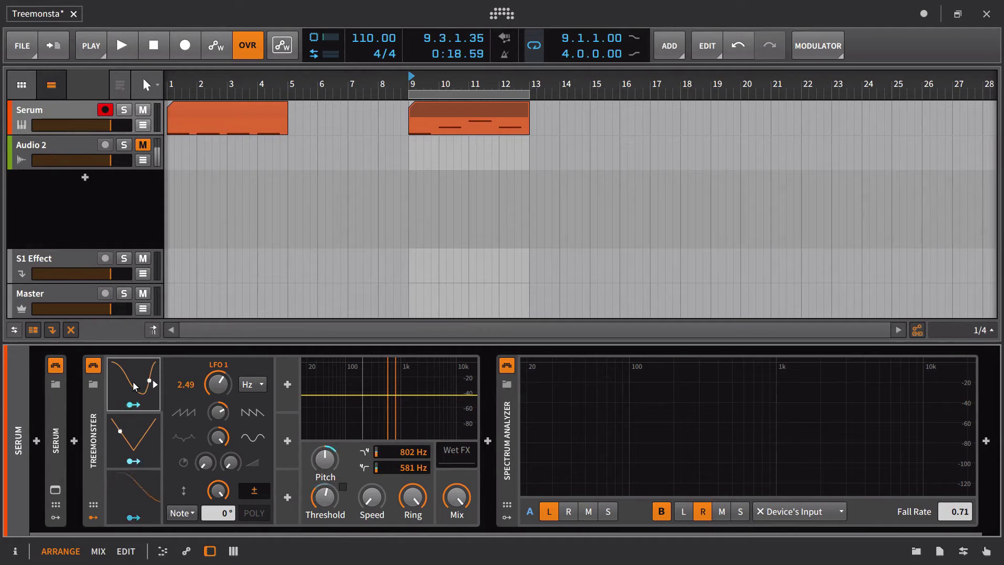
key("alt+a")
left_click(137, 446)
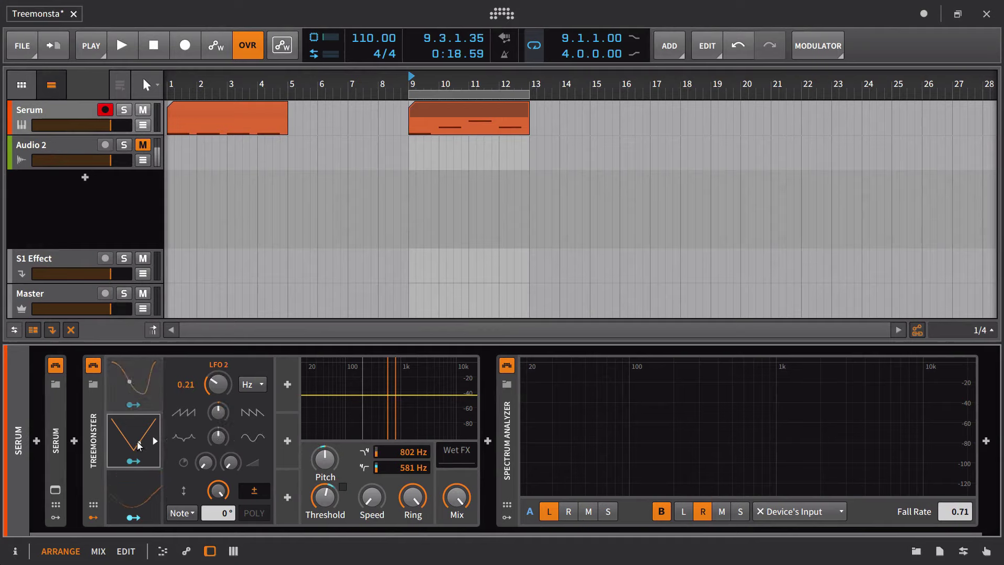
key("alt+a")
left_click(140, 495)
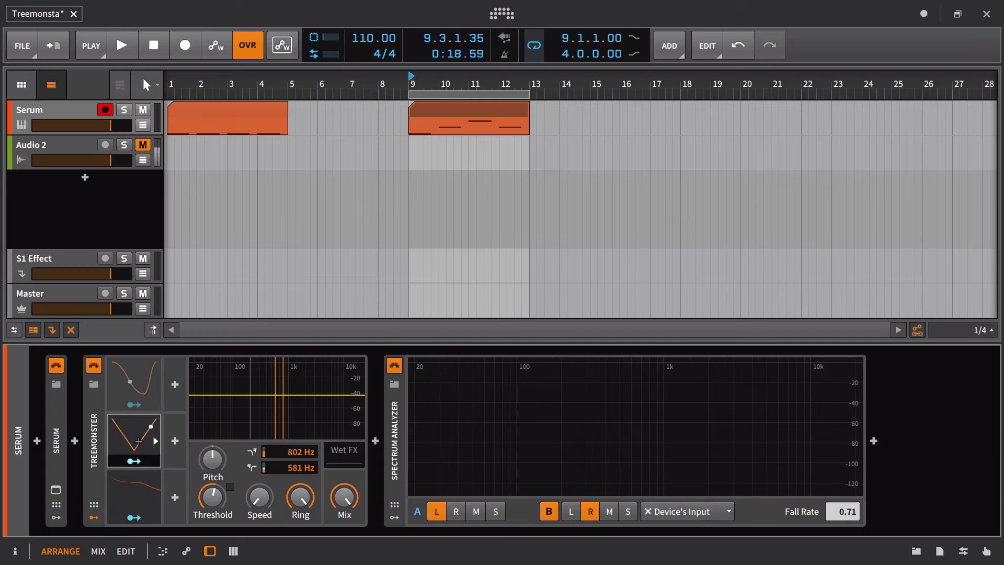
left_click(137, 474)
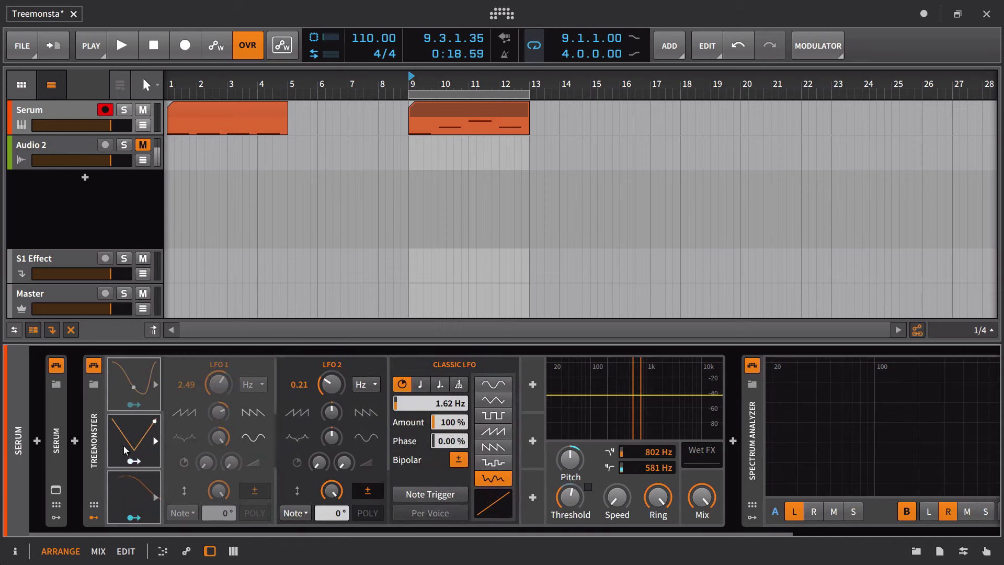
left_click(126, 451)
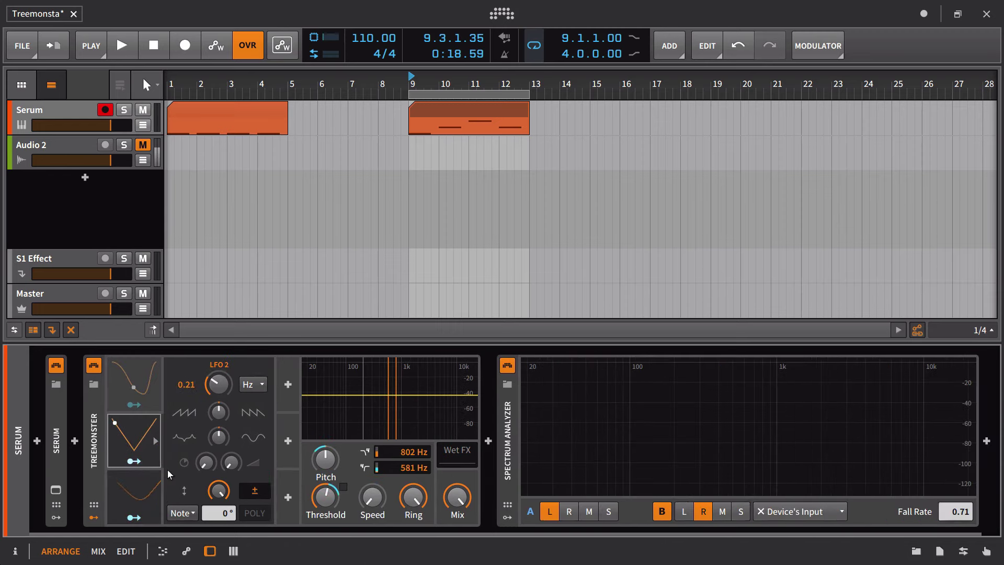
left_click(148, 495)
left_click(134, 385)
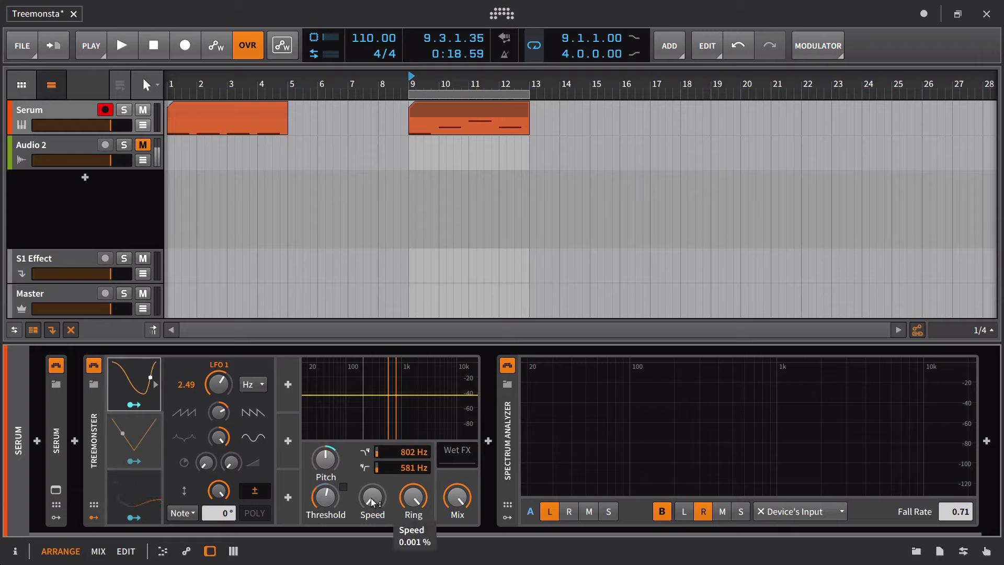
Step: Play the looped clip at bar 9 while sweeping the Treemonster's Speed up to 100% and slightly back, and reduce Ring and Mix
key("space")
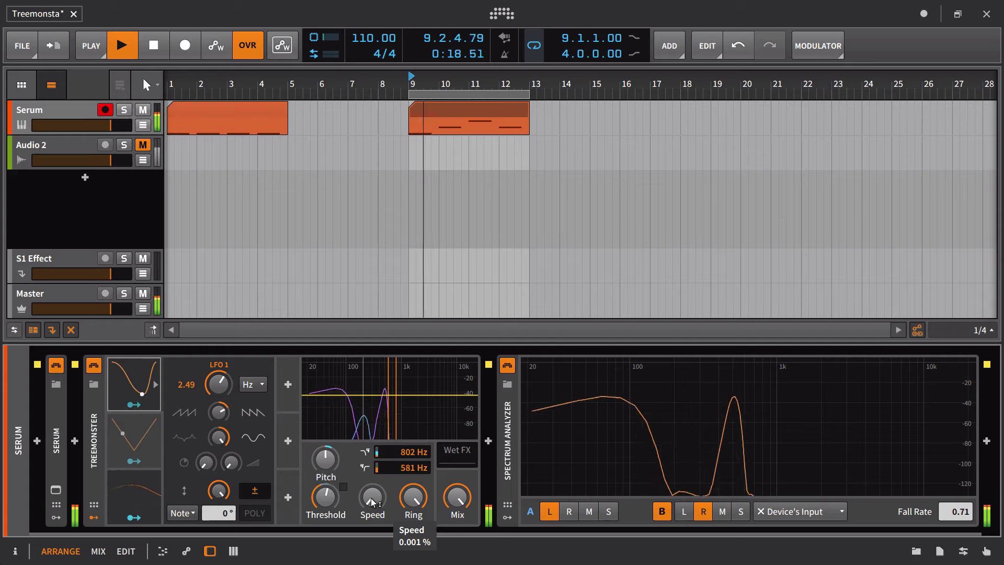
left_click_drag(385, 502, 444, 511)
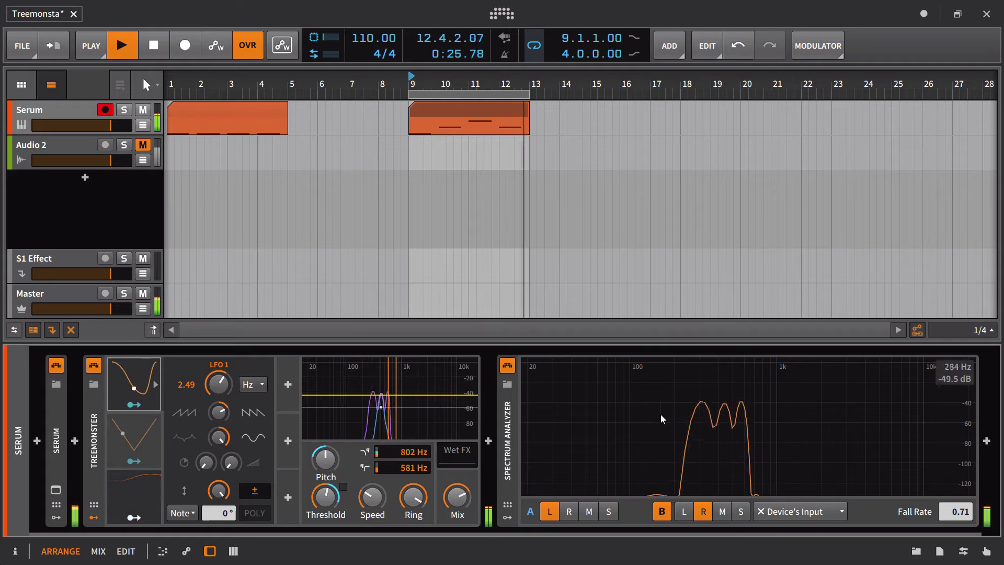
left_click_drag(457, 497, 457, 498)
mouse_move(372, 497)
left_mouse_down()
mouse_move(372, 507)
mouse_move(372, 490)
left_mouse_up()
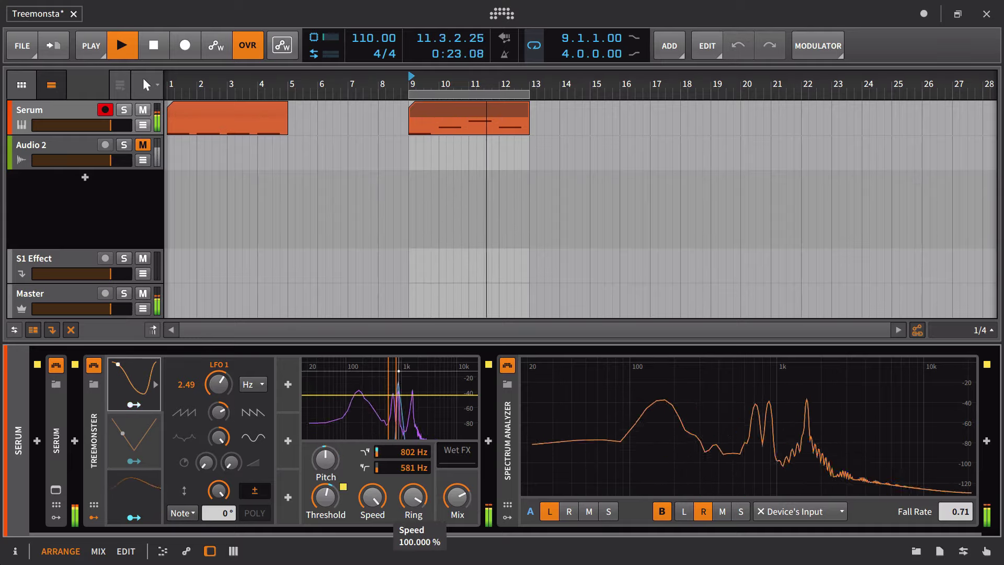
left_click_drag(372, 491, 372, 517)
Step: Activate the LFO 2 and Classic LFO modulators, lower the Treemonster's Speed, and raise its Mix a little during playback
left_click(148, 441)
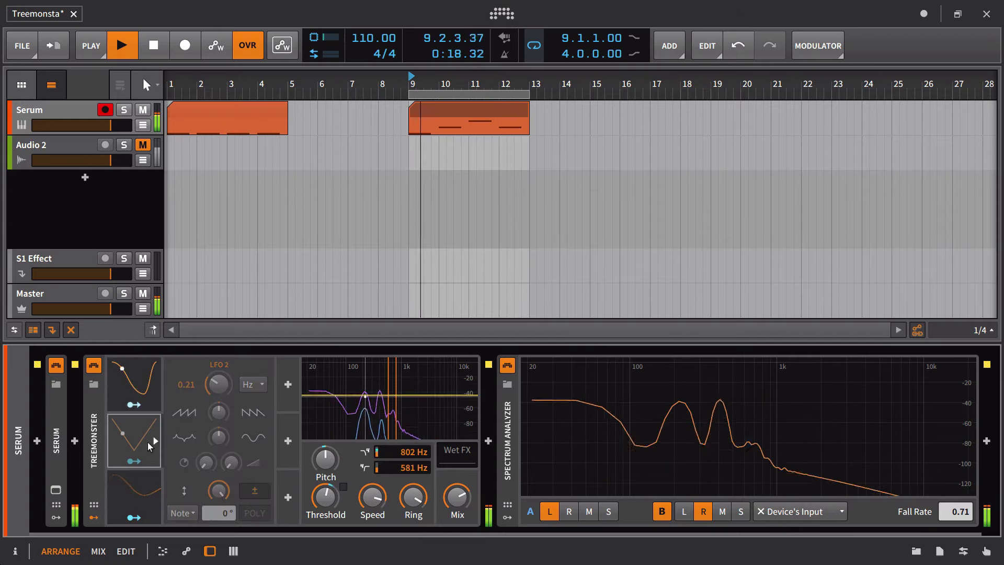
left_click(141, 494)
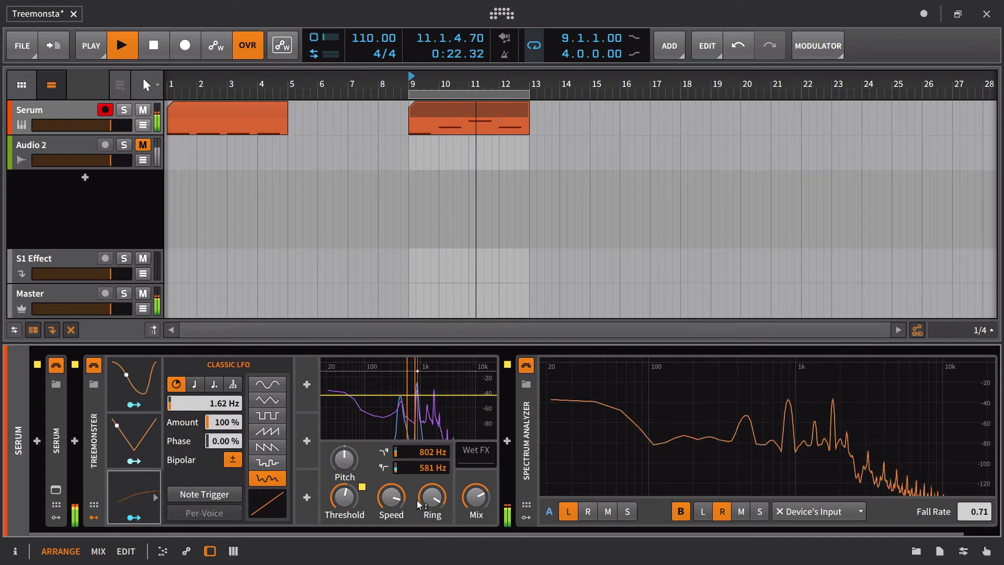
mouse_move(391, 497)
left_mouse_down()
mouse_move(391, 518)
mouse_move(392, 470)
mouse_move(392, 512)
left_mouse_up()
mouse_move(482, 497)
left_mouse_down()
mouse_move(481, 515)
mouse_move(481, 498)
left_mouse_up()
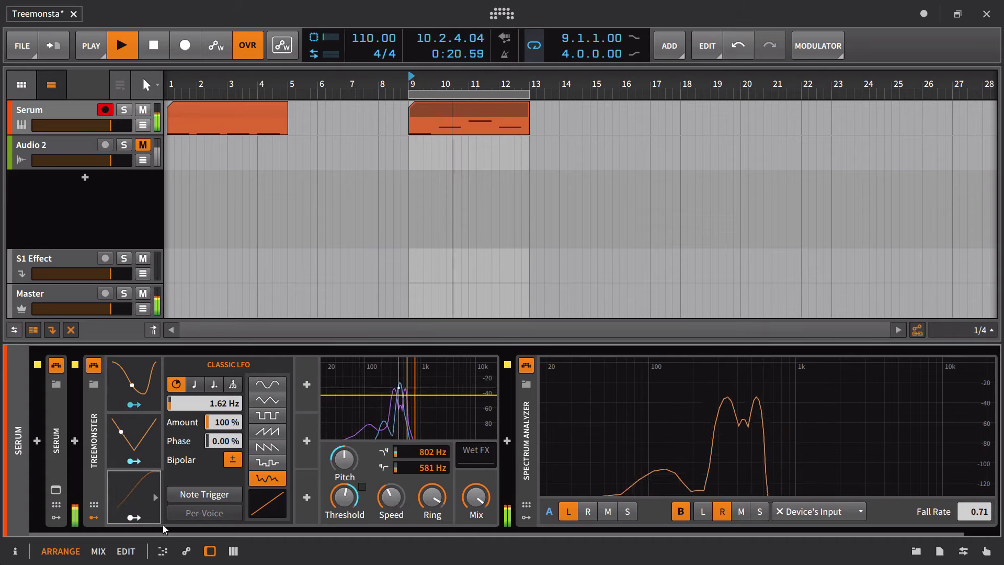
Step: Switch the Classic LFO off and back on to compare the sound, and raise the Treemonster's Speed
left_click(140, 495)
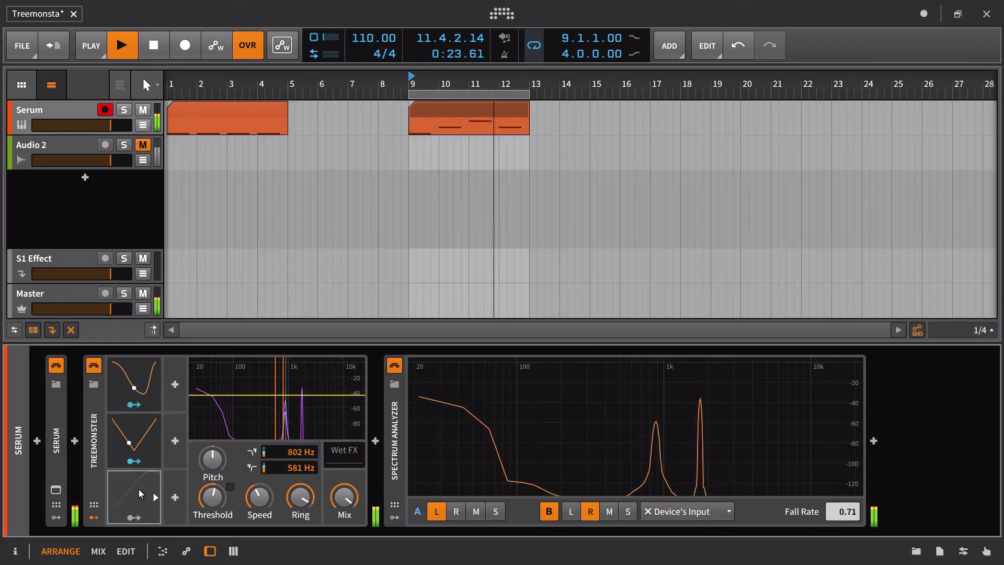
left_click(143, 492)
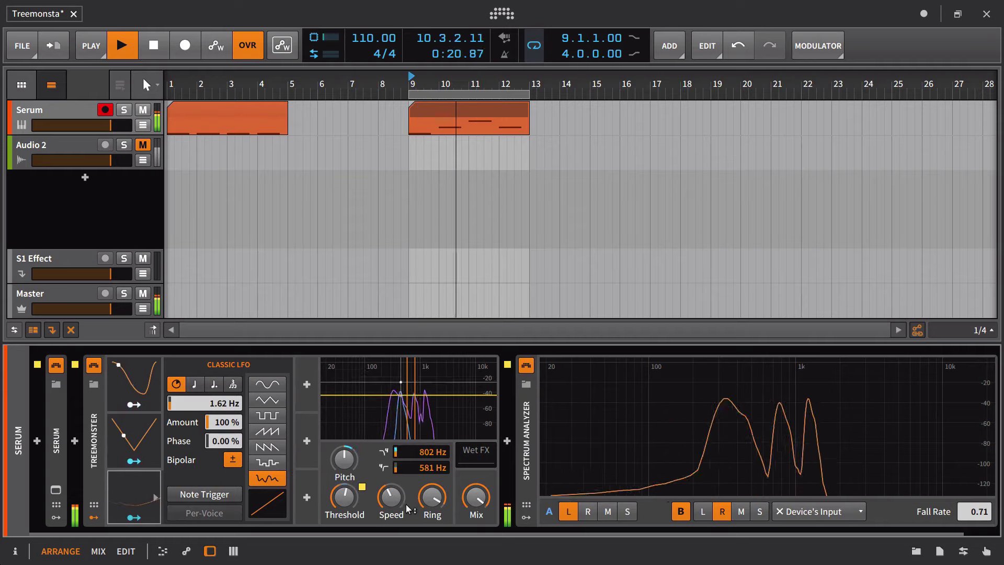
mouse_move(408, 509)
left_mouse_down()
mouse_move(408, 528)
mouse_move(408, 470)
mouse_move(408, 504)
left_mouse_up()
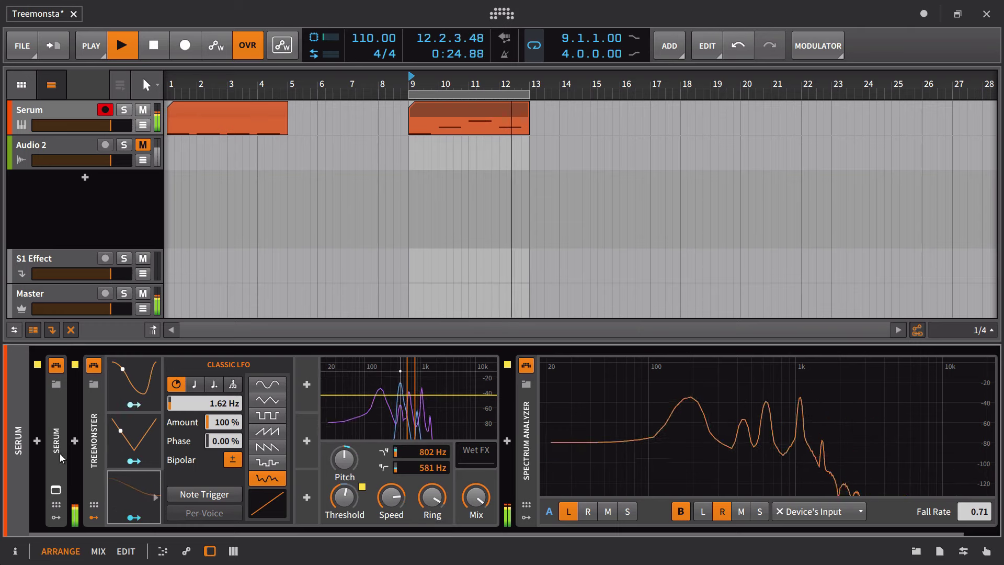
Step: Open the Serum plugin window and enable its Distortion effect during playback
left_click(55, 489)
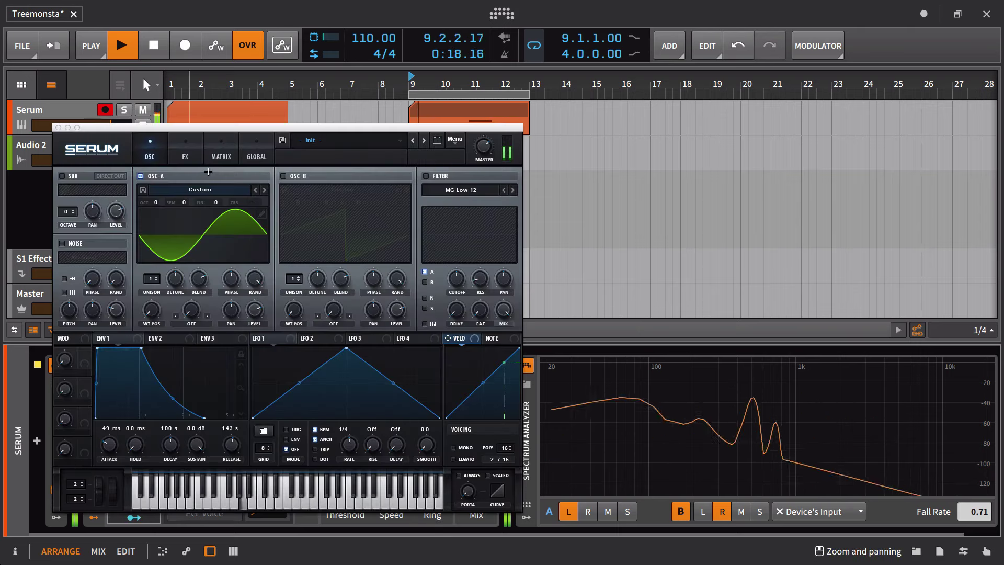
left_click(189, 159)
left_click(65, 194)
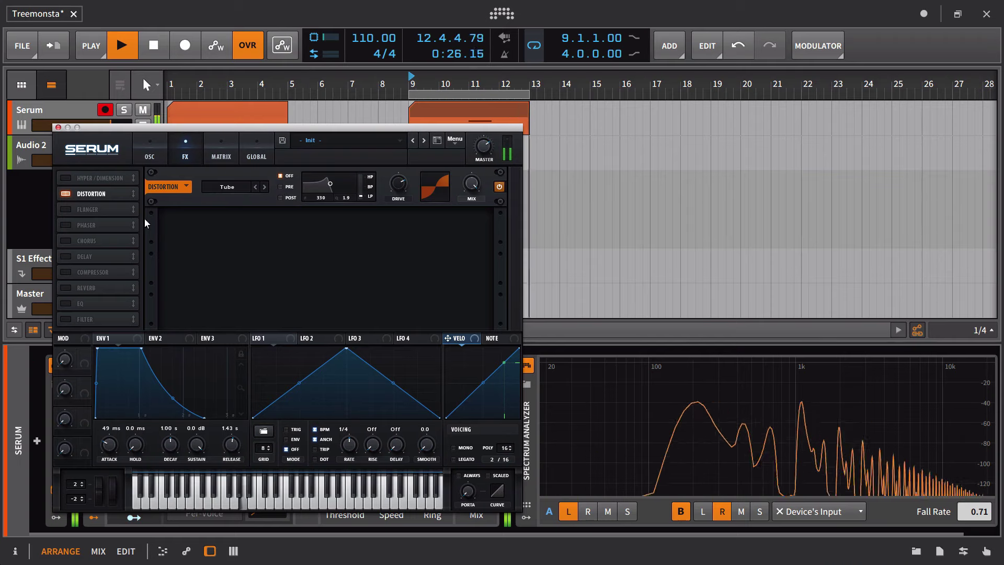
Step: Return to Serum's oscillator page and advance oscillator A's wavetable to Analog_BD_Sin
left_click(148, 156)
left_click(263, 190)
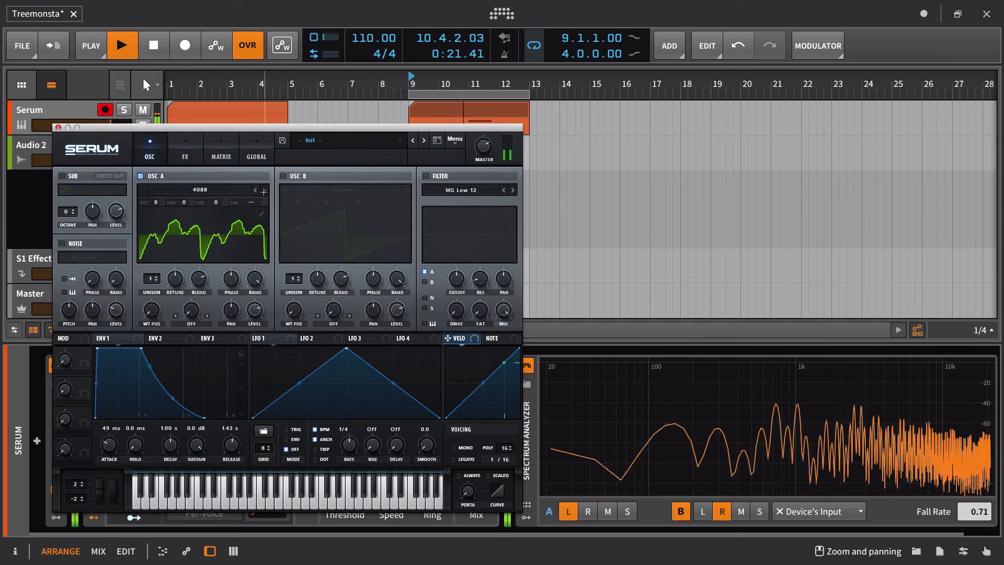
left_click(263, 190)
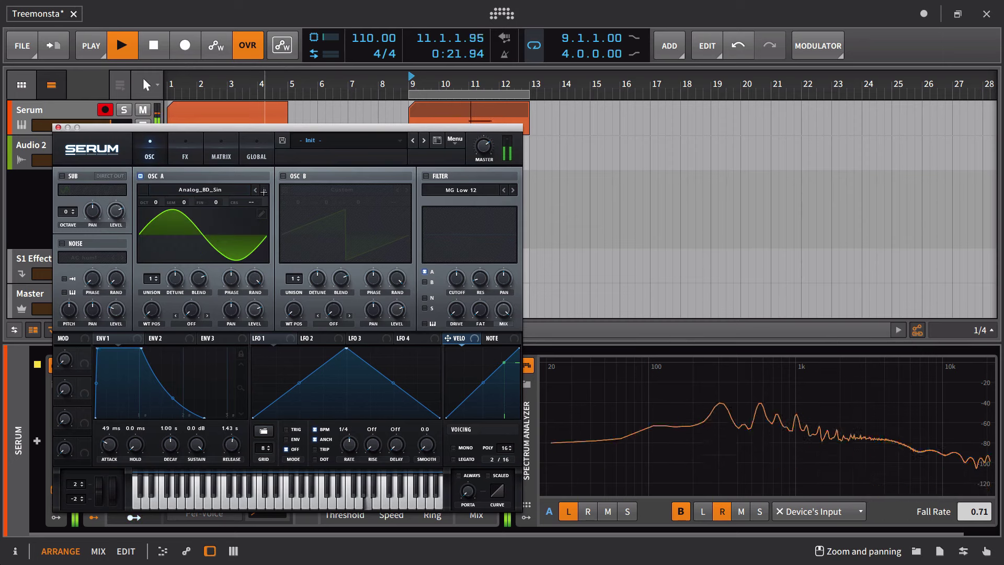
Step: Browse through a few Serum bass presets and load the pad preset PD Dont Go In There [JL]
left_click(425, 141)
left_click(425, 142)
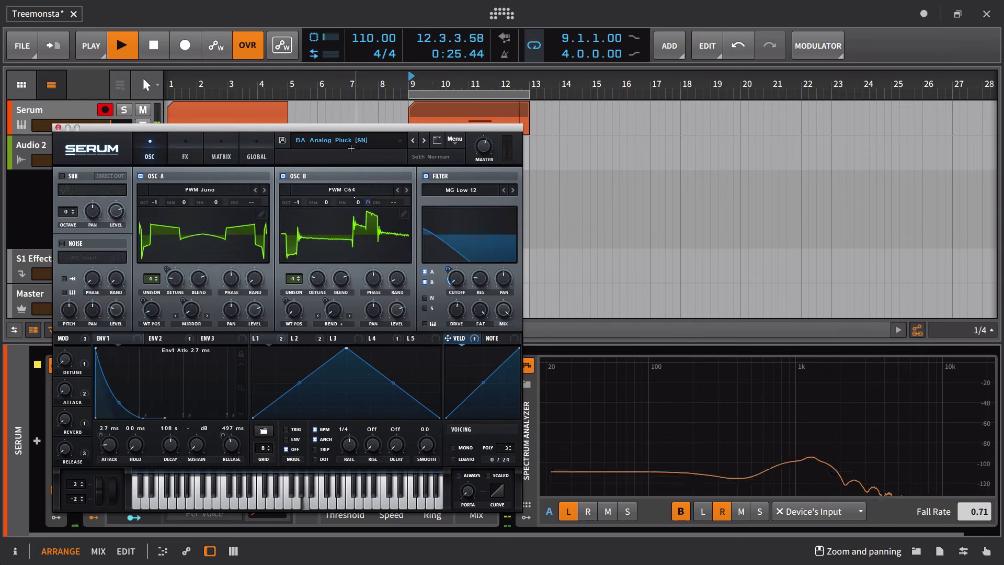
left_click(425, 141)
left_click(335, 141)
mouse_move(333, 196)
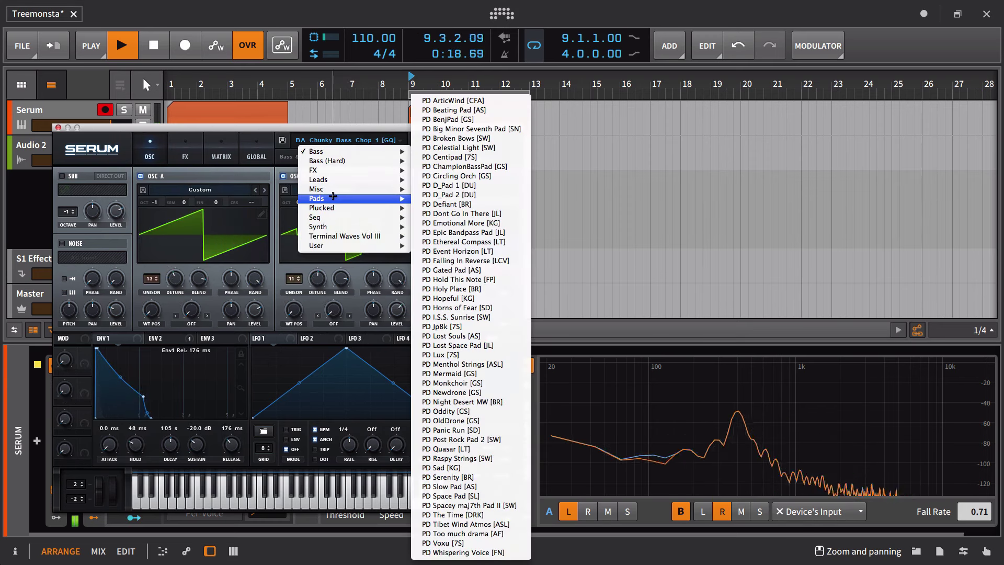
left_click(469, 214)
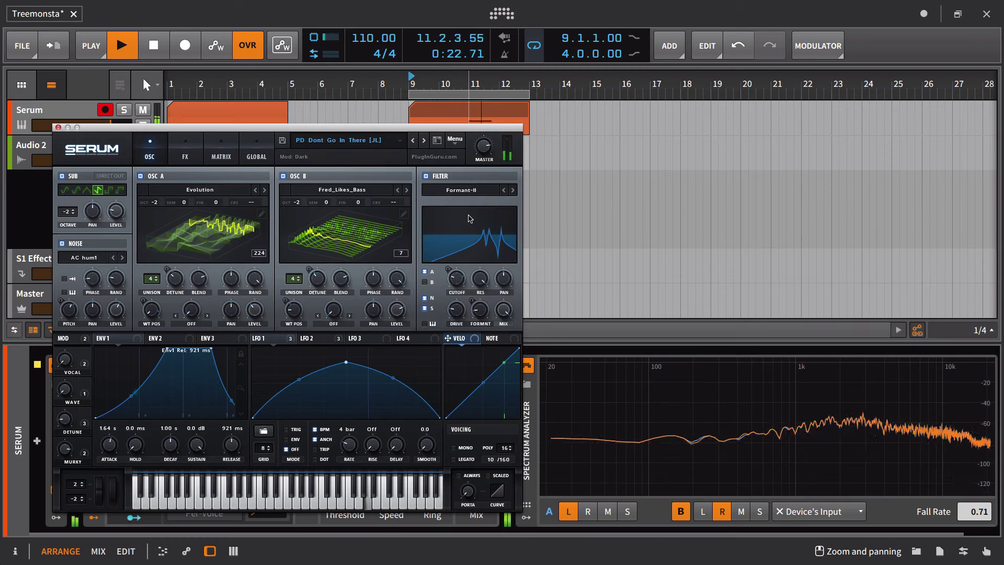
Step: Close the Serum plugin window and reduce the Treemonster's Mix while the loop plays
mouse_move(487, 143)
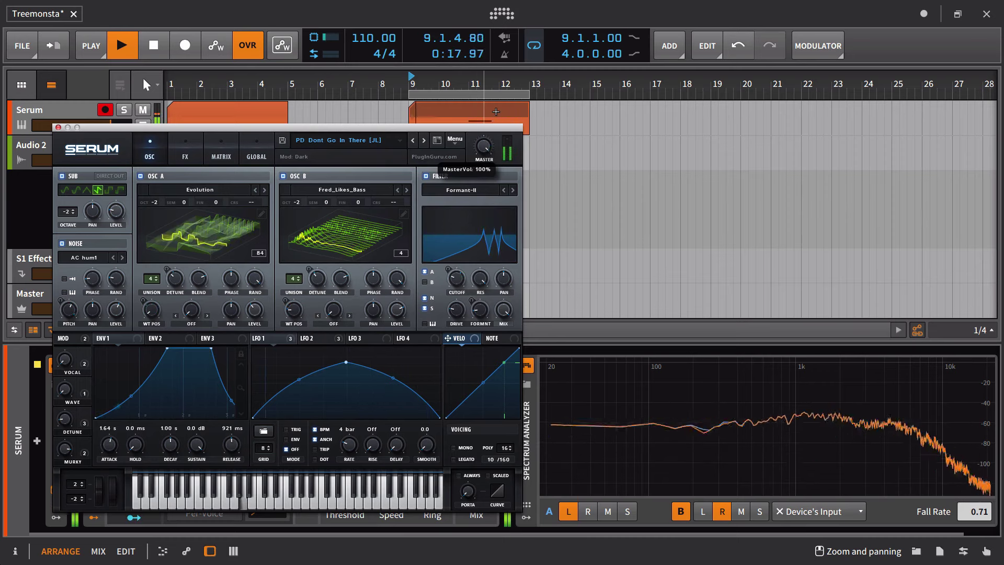
left_click(58, 128)
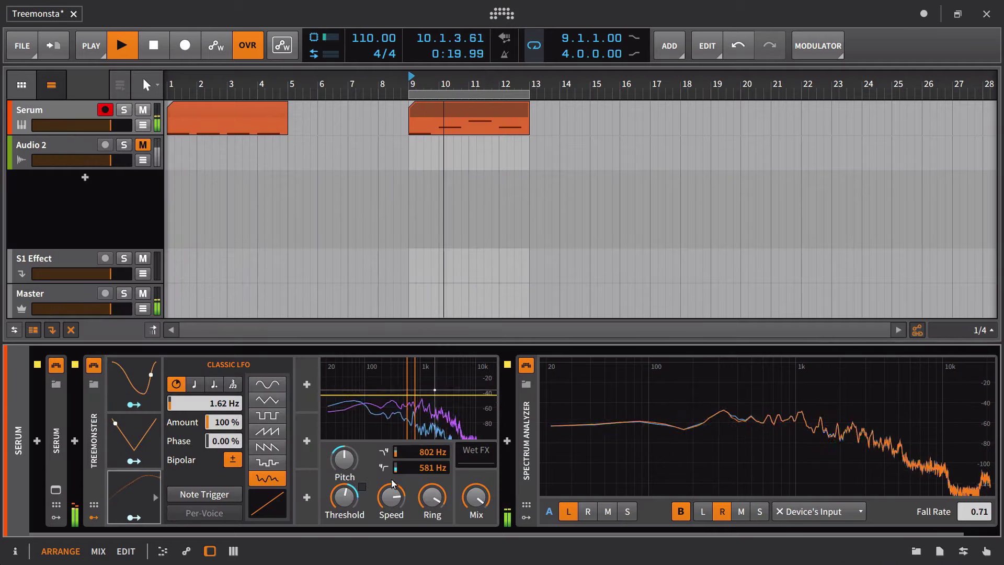
left_click_drag(481, 502, 476, 501)
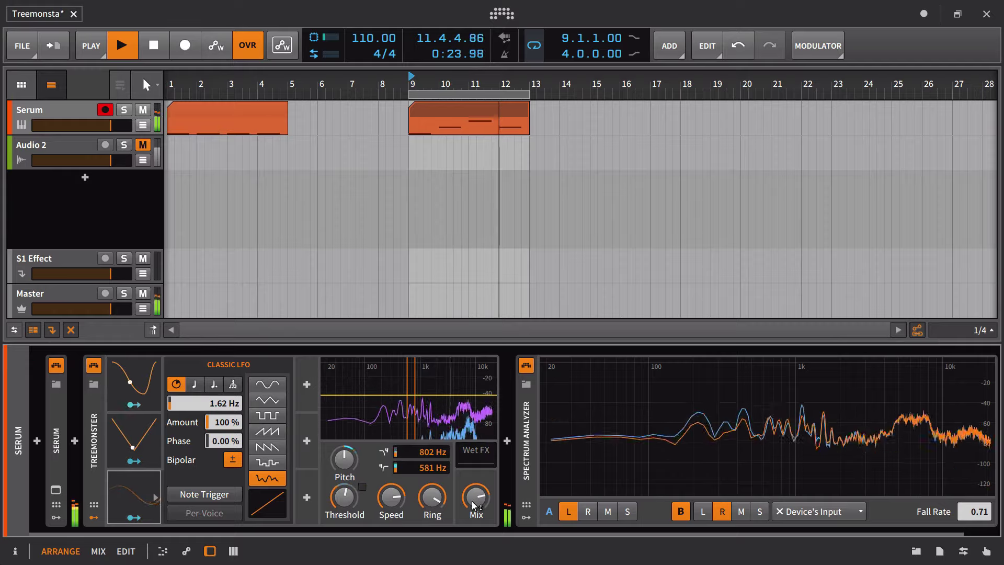
Step: Lower the Treemonster's Speed during playback, sweep its Mix down to 0% and back up fully, and stop the loop
mouse_move(475, 503)
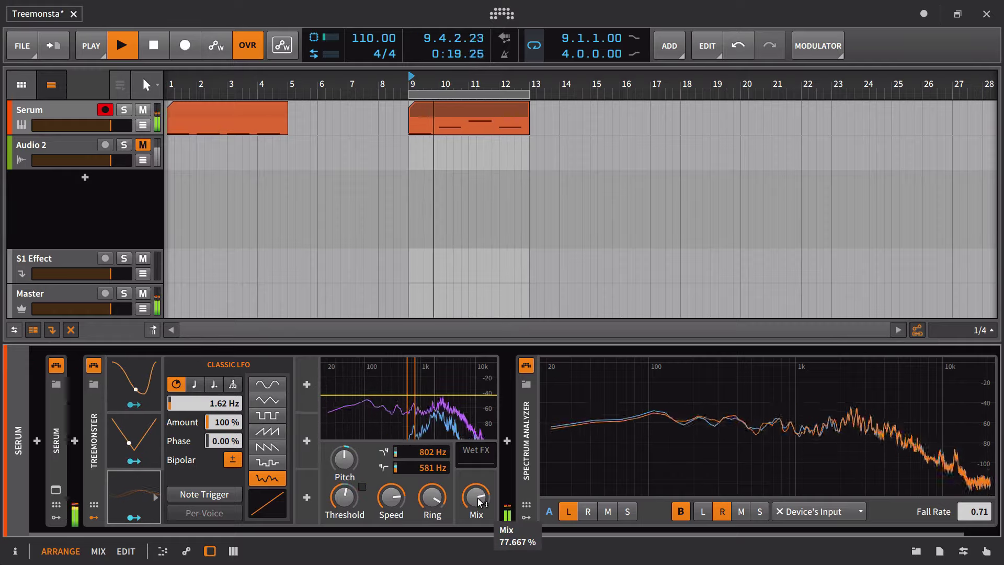
mouse_move(408, 500)
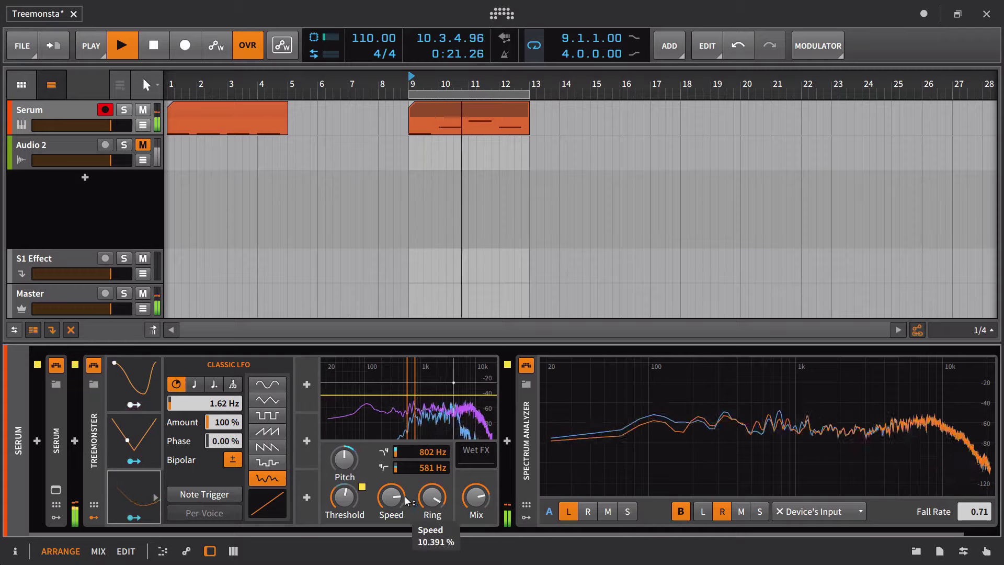
left_click_drag(406, 498, 406, 541)
left_click_drag(443, 498, 476, 546)
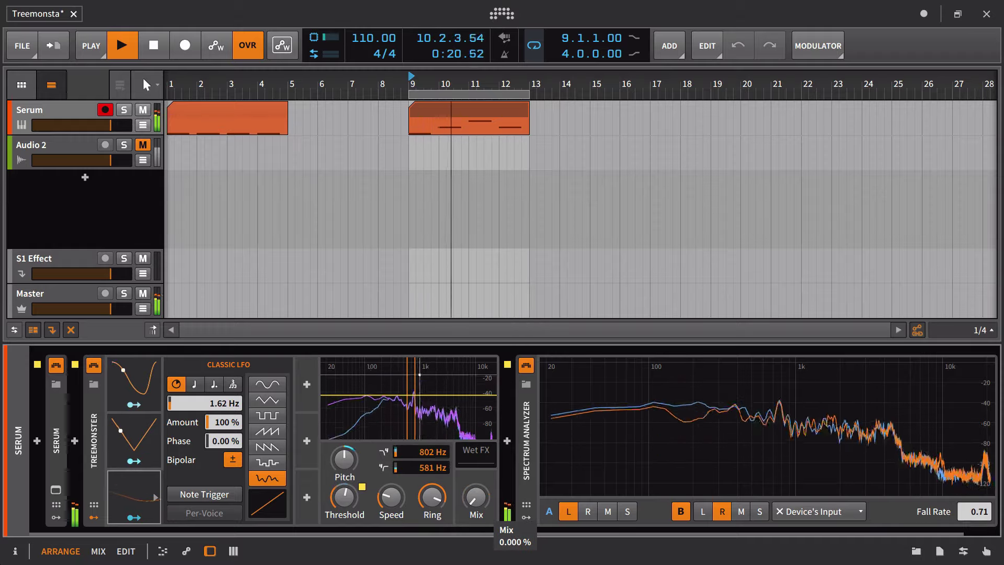
left_click_drag(476, 547, 475, 486)
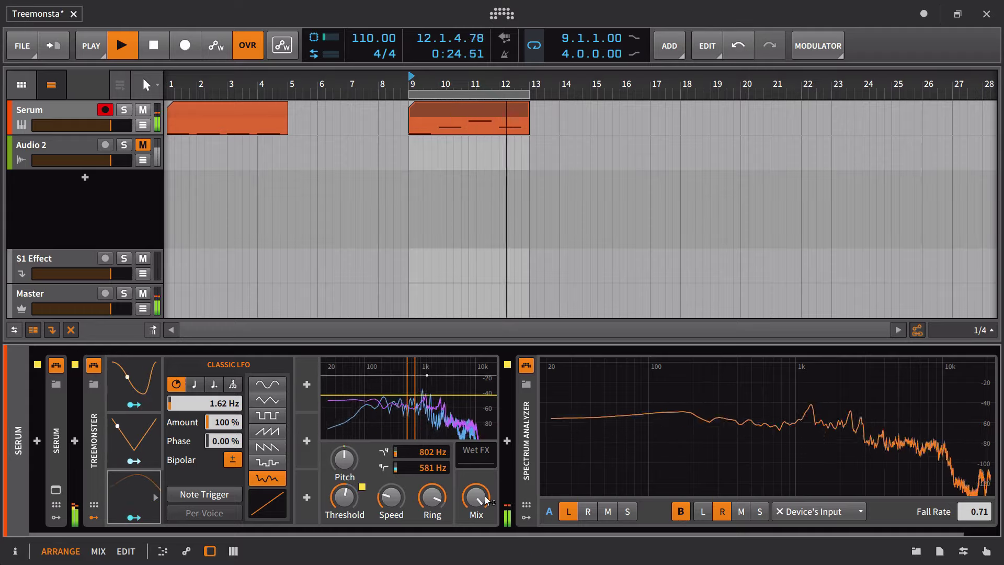
key("space")
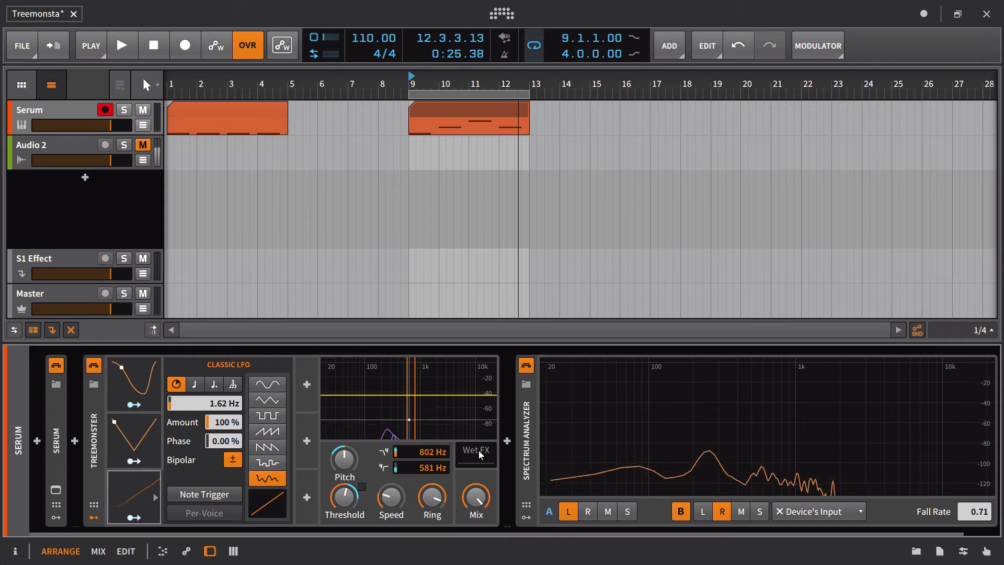
mouse_move(391, 500)
left_mouse_down()
mouse_move(391, 486)
mouse_move(389, 503)
left_mouse_up()
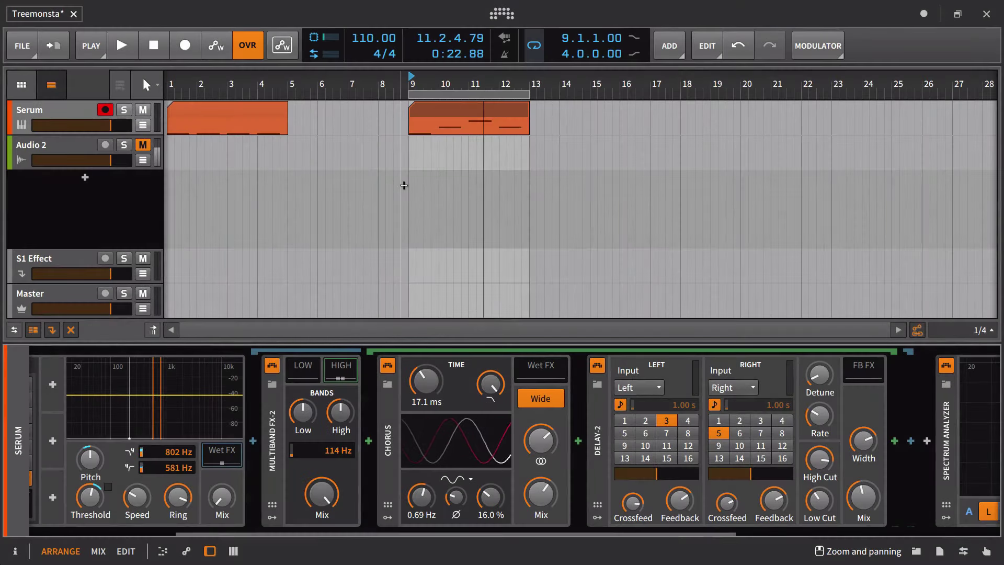
Step: Play the loop at 100% Mix through the Wet FX chain, setting the Chorus rate to 0.19 Hz and time to 15.2 ms
scroll(272, 440, "left", 5)
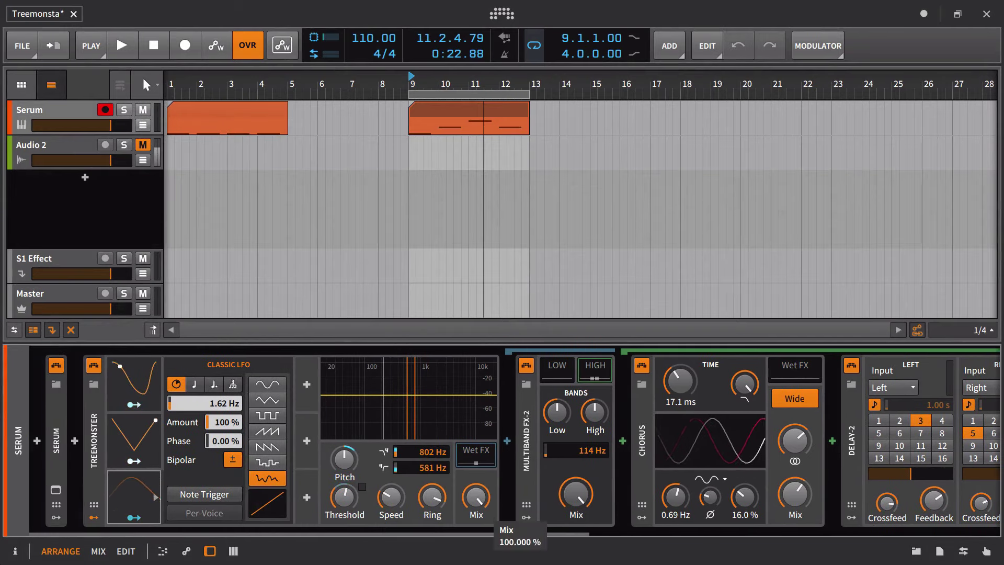
key("space")
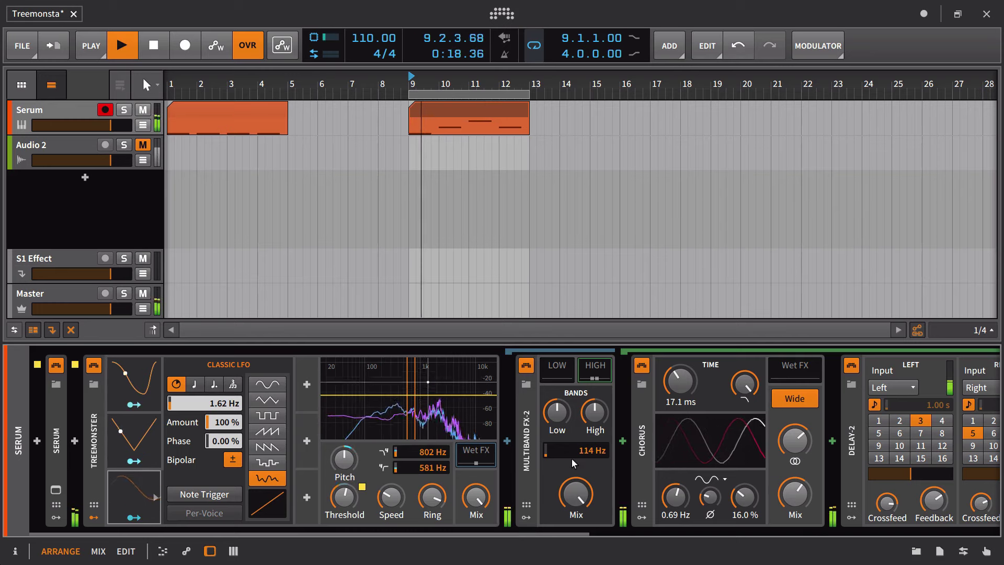
scroll(657, 476, "right", 1)
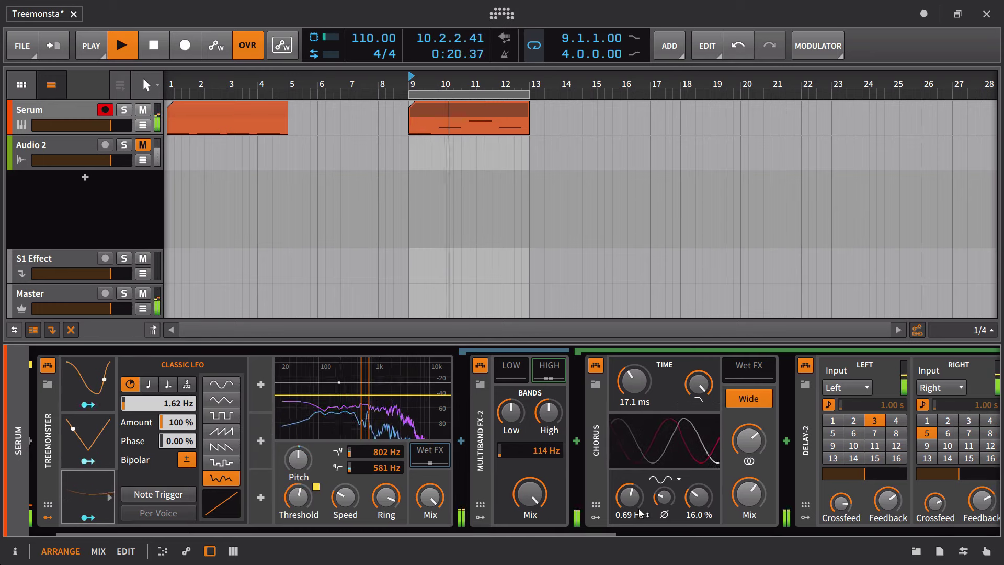
mouse_move(630, 496)
left_mouse_down()
mouse_move(630, 445)
mouse_move(630, 515)
left_mouse_up()
mouse_move(633, 387)
left_mouse_down()
mouse_move(633, 329)
mouse_move(632, 413)
mouse_move(633, 376)
mouse_move(632, 386)
left_mouse_up()
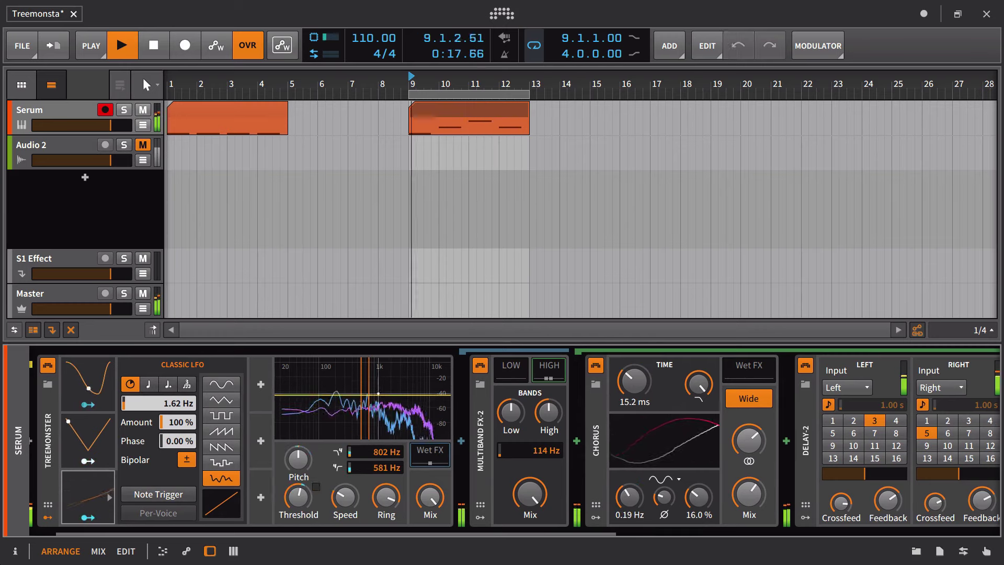
left_click_drag(345, 498, 384, 481)
key("space")
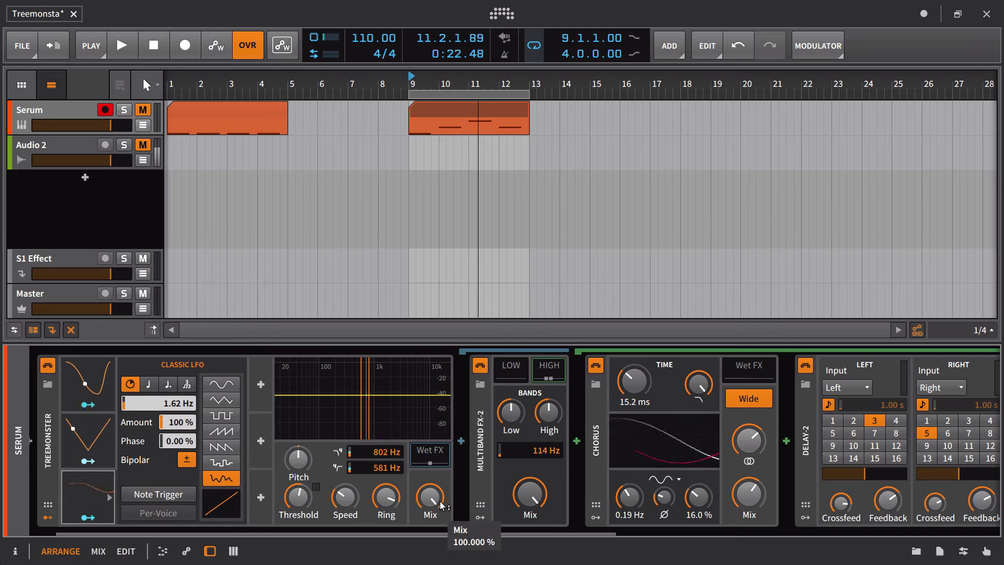
Step: Turn the Treemonster's Mix fully down, restart the loop, and raise the Mix partway while adjusting the Speed
left_click_drag(438, 503, 438, 554)
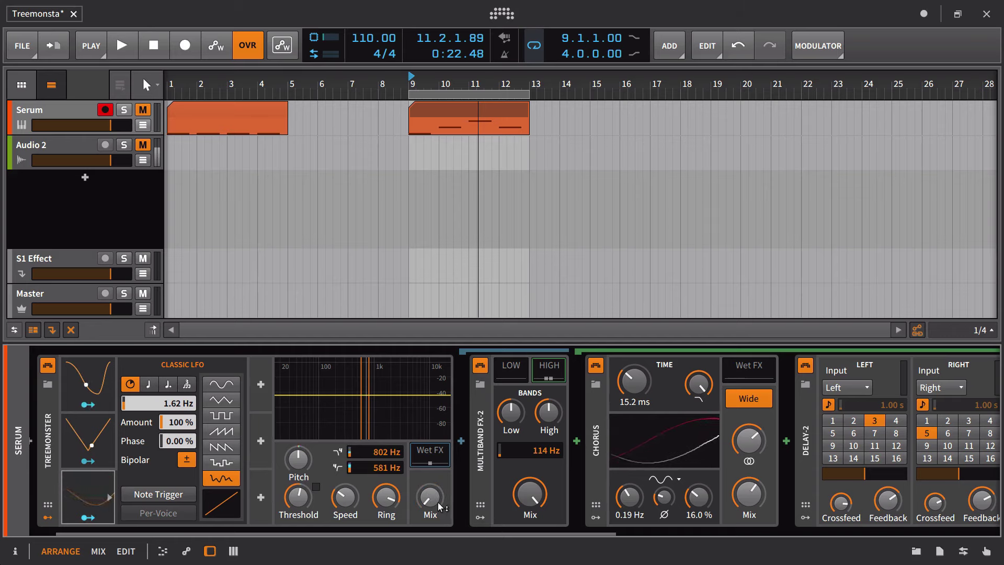
key("space")
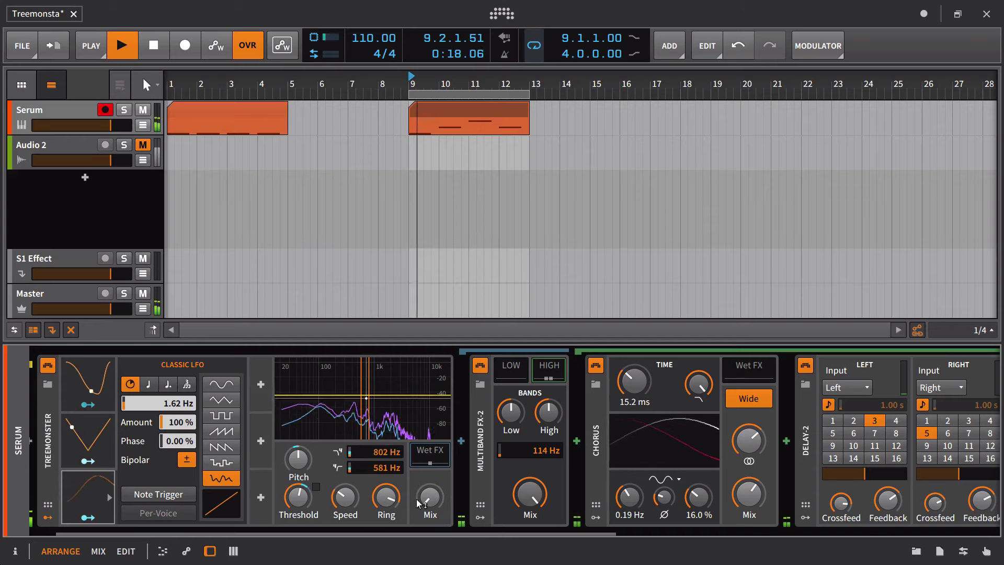
left_click_drag(430, 497, 429, 485)
mouse_move(358, 496)
left_mouse_down()
mouse_move(358, 469)
mouse_move(359, 502)
left_mouse_up()
Step: Try a Chorus rate of 3.06 Hz, and settle on a 0.04 Hz rate, 50.0% depth and 25.0 ms time
mouse_move(638, 506)
left_mouse_down()
mouse_move(637, 473)
mouse_move(638, 488)
left_mouse_up()
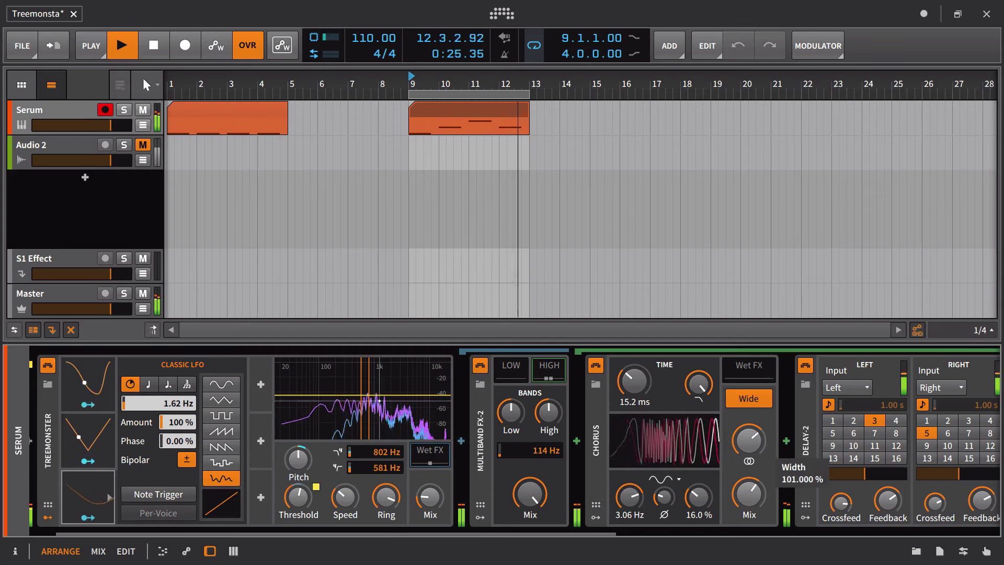
left_click_drag(699, 497, 699, 479)
left_click_drag(623, 502, 624, 527)
left_click_drag(634, 381, 634, 373)
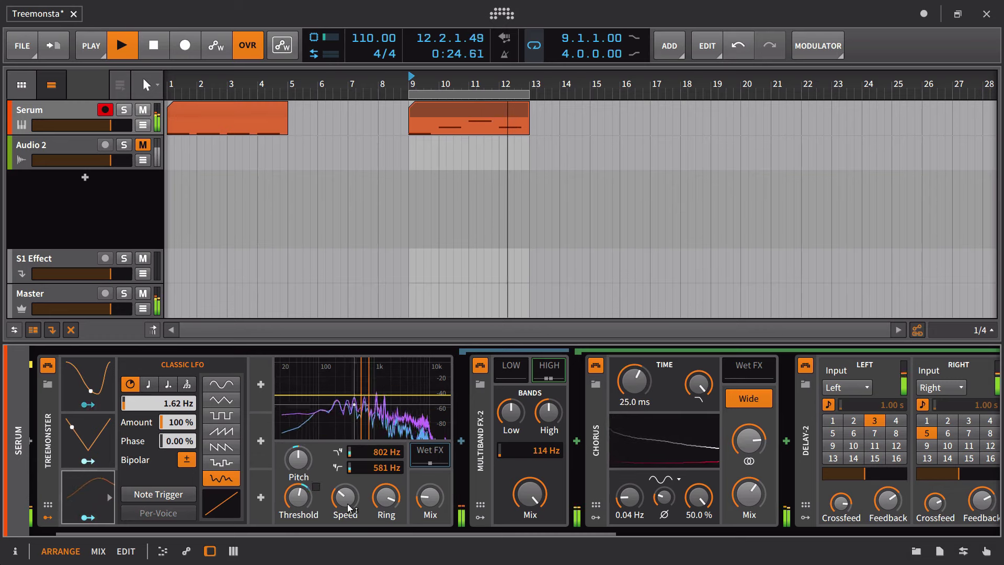
Step: Turn the Treemonster's Ring up fully and try different Speed and Mix amounts on the looping pad
mouse_move(346, 503)
left_mouse_down()
mouse_move(346, 462)
mouse_move(346, 507)
left_mouse_up()
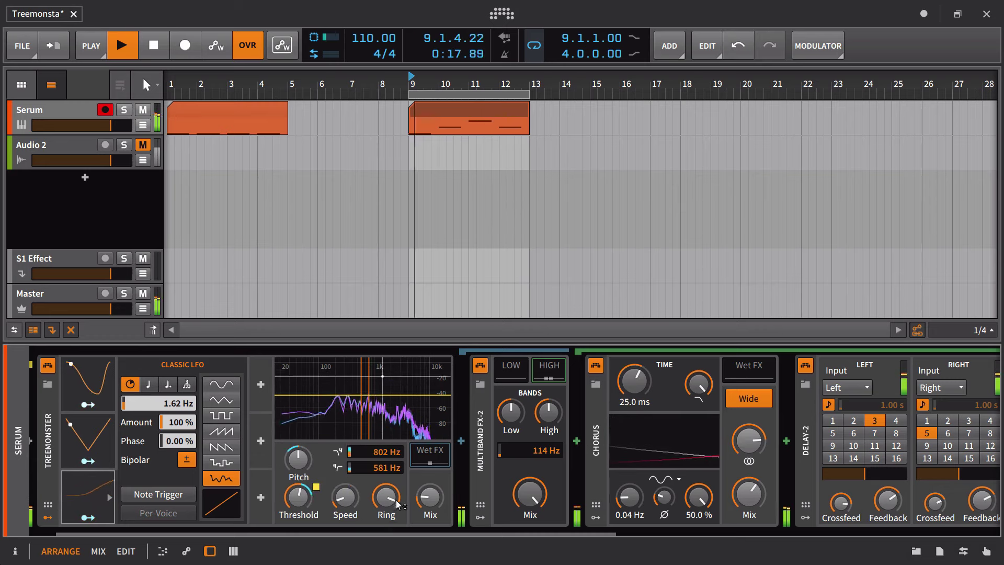
mouse_move(410, 500)
left_mouse_down()
mouse_move(410, 492)
mouse_move(411, 521)
mouse_move(411, 481)
left_mouse_up()
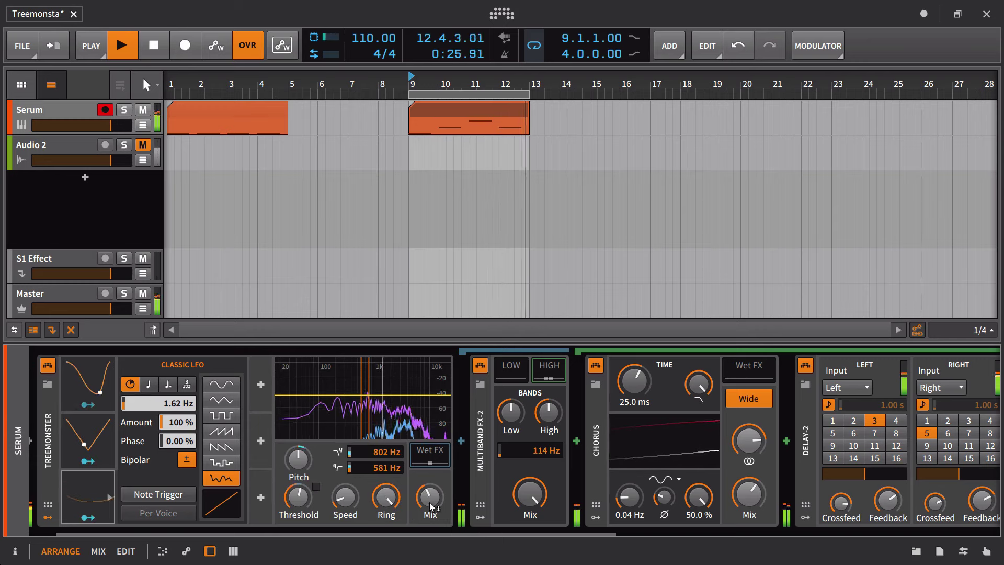
left_click_drag(345, 497, 430, 513)
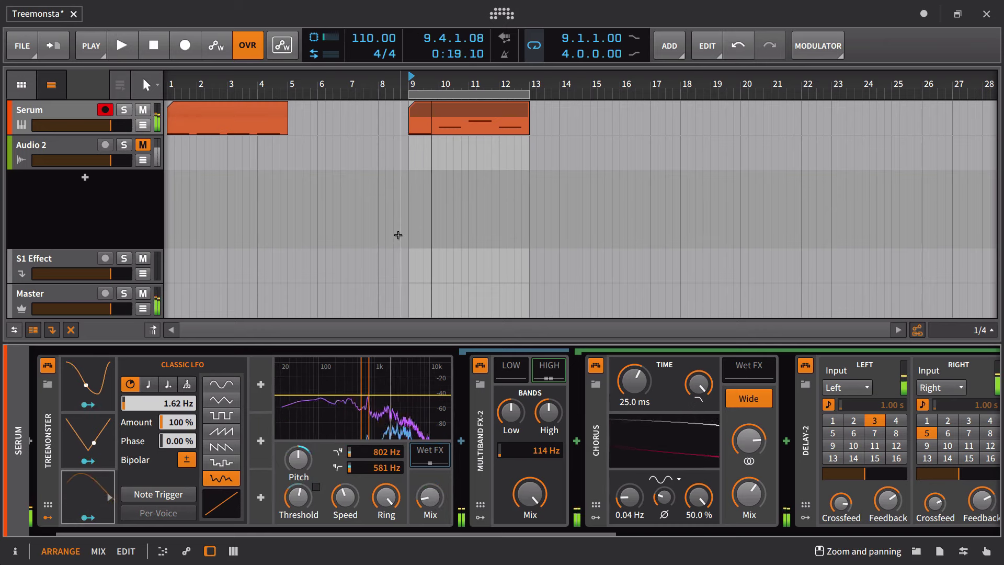
key("ctrl+z")
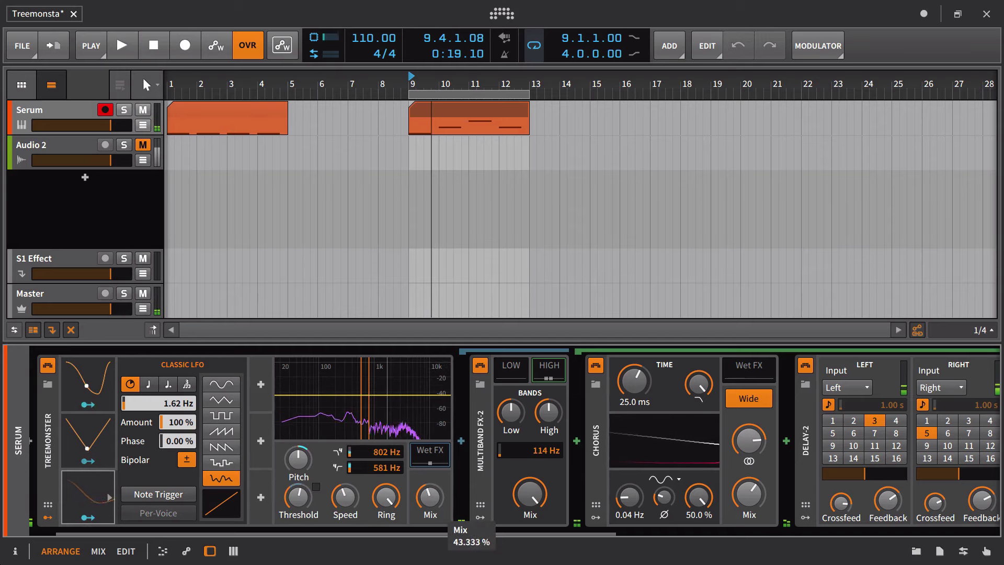
Step: Raise the Treemonster's Mix to around halfway, lower its Speed, and replay the loop briefly to audition the setting
left_click_drag(430, 497, 345, 499)
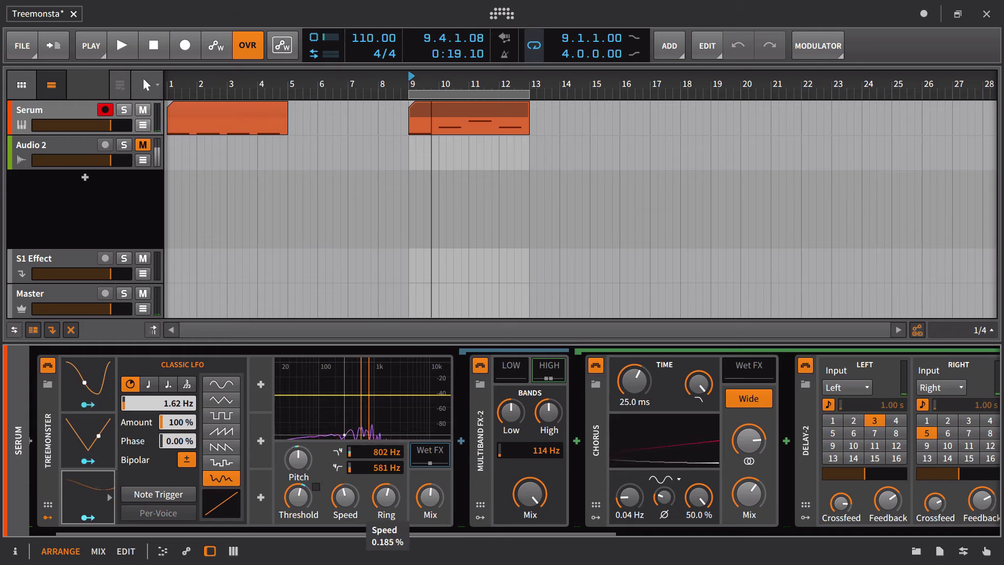
left_click_drag(345, 499, 345, 499)
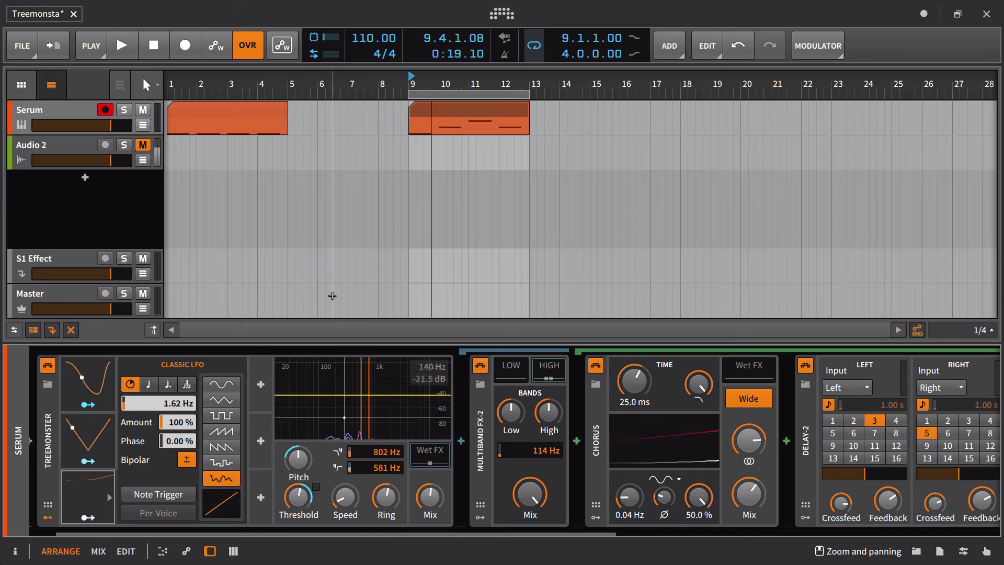
key("space")
key("space")
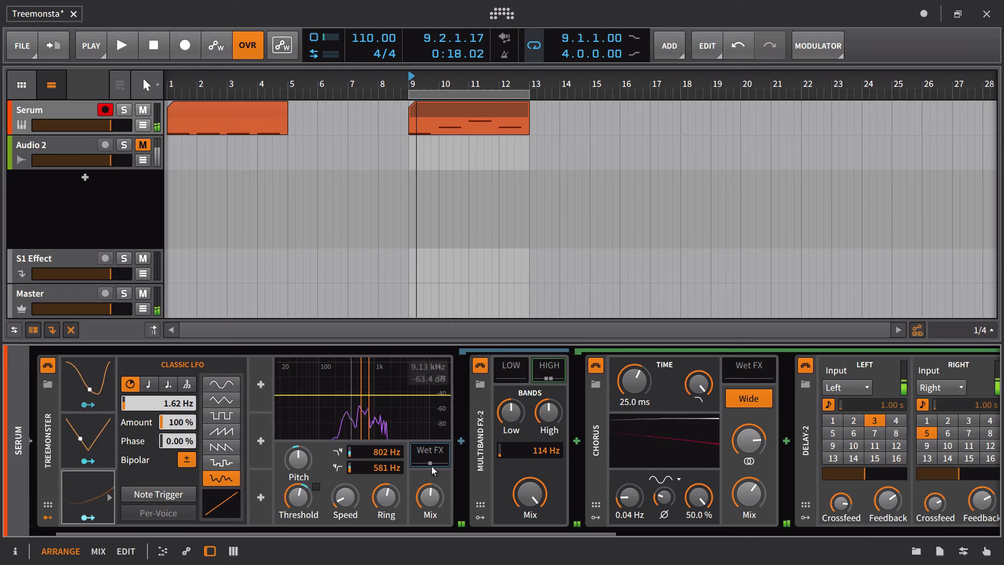
left_click_drag(341, 501, 386, 487)
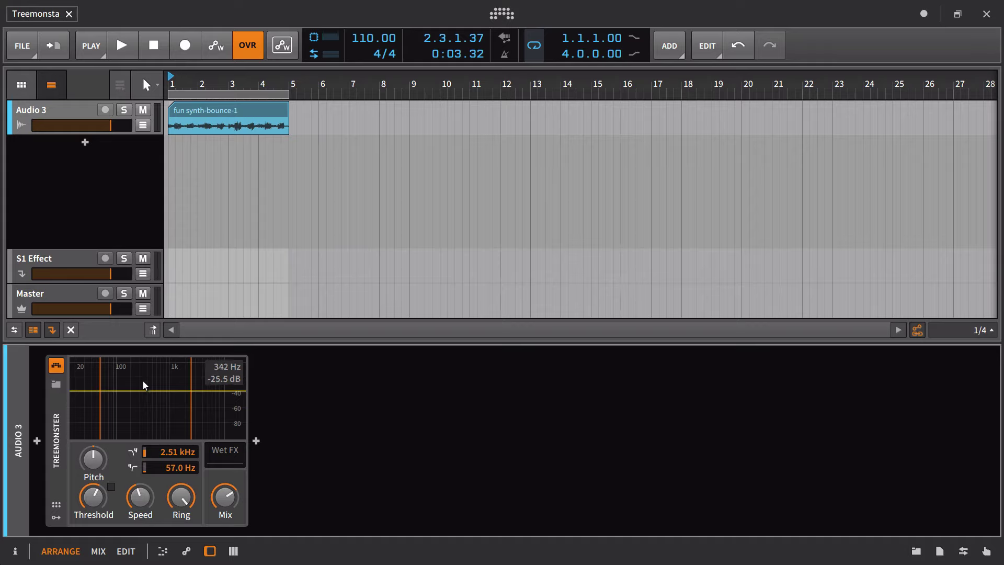
Step: Play the fun synth-bounce-1 audio loop through the Treemonster while lowering its Speed, and stop playback
key("space")
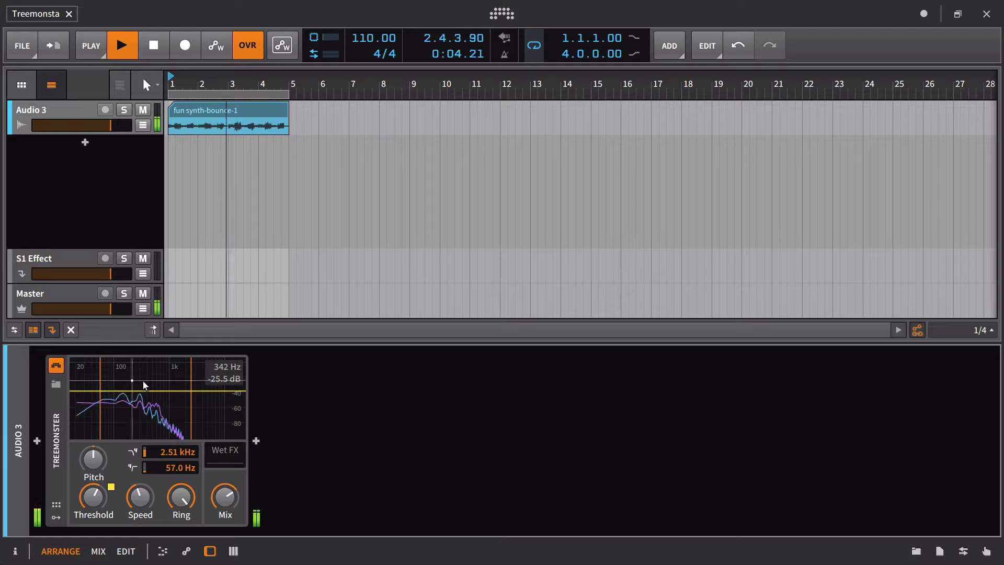
left_click_drag(140, 496, 140, 517)
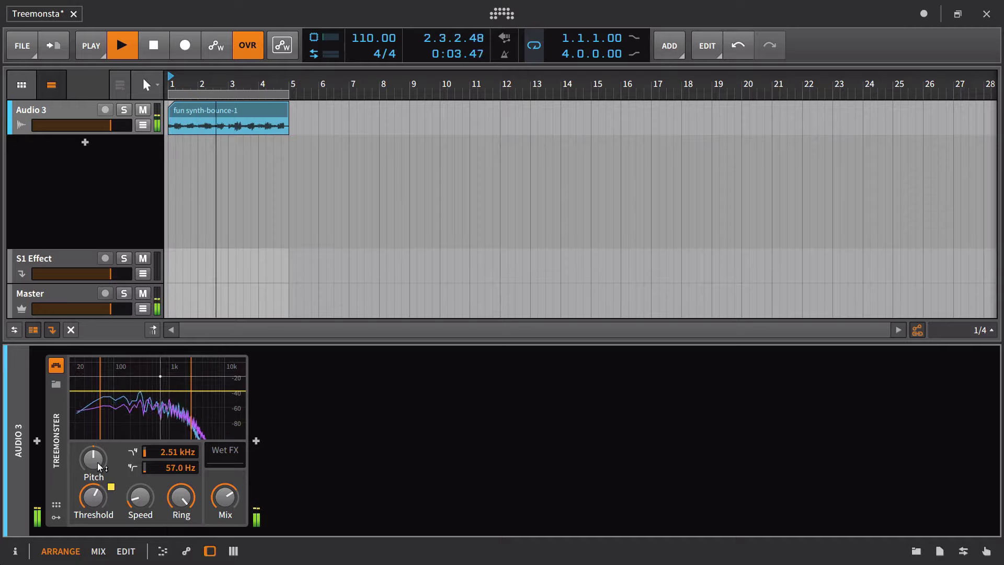
mouse_move(100, 467)
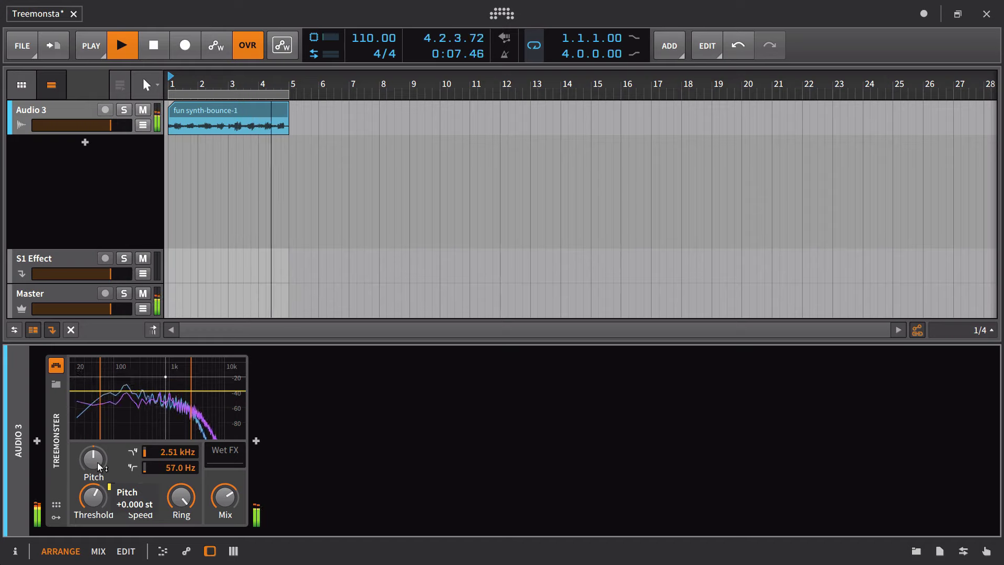
key("space")
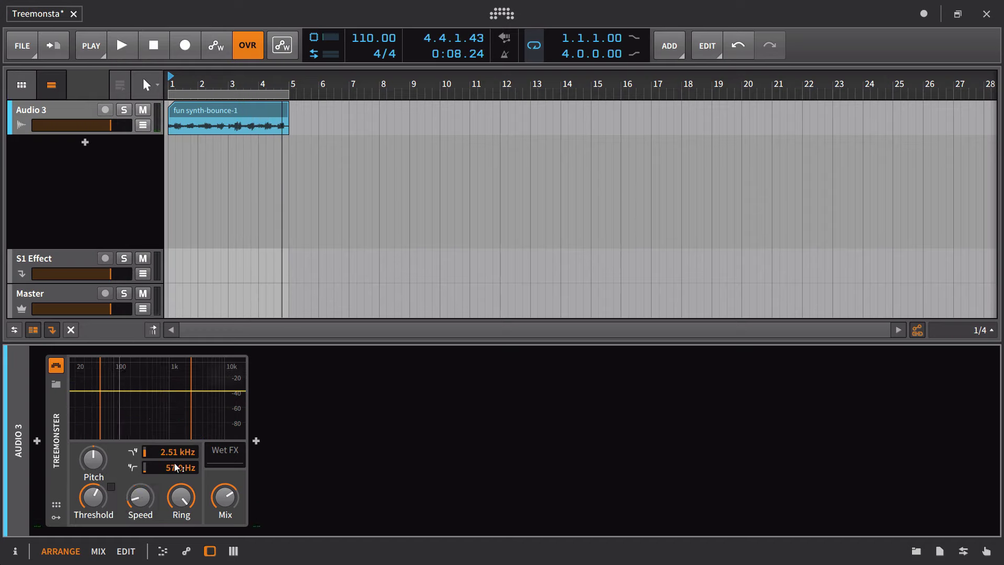
Step: Mute Audio 3, set the Treemonster's Mix to 100%, Threshold and Ring to minimum, reduce Speed, and widen the filters to 19.4 Hz and 19.9 kHz
left_click_drag(221, 503, 220, 461)
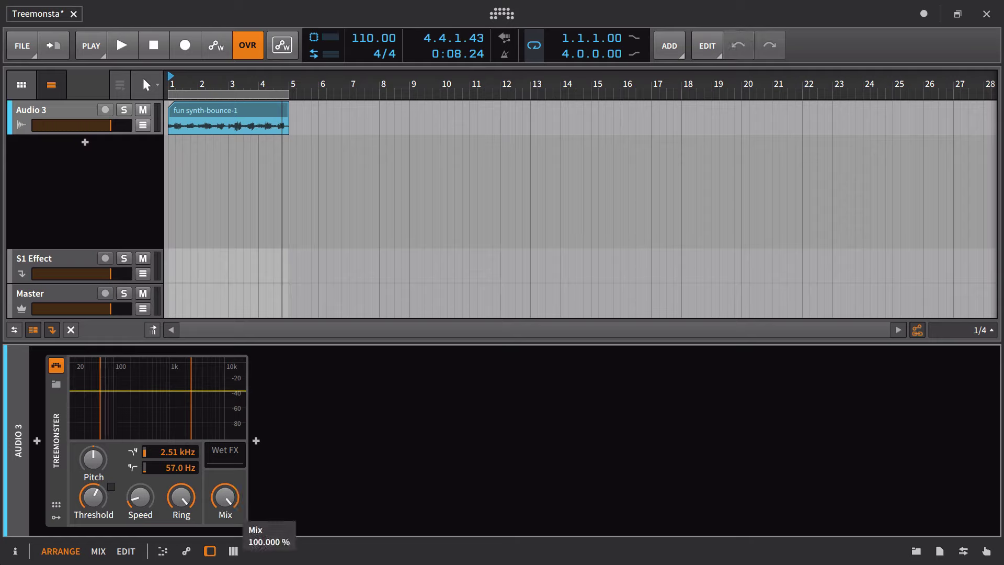
left_click(146, 111)
left_click_drag(90, 503, 90, 544)
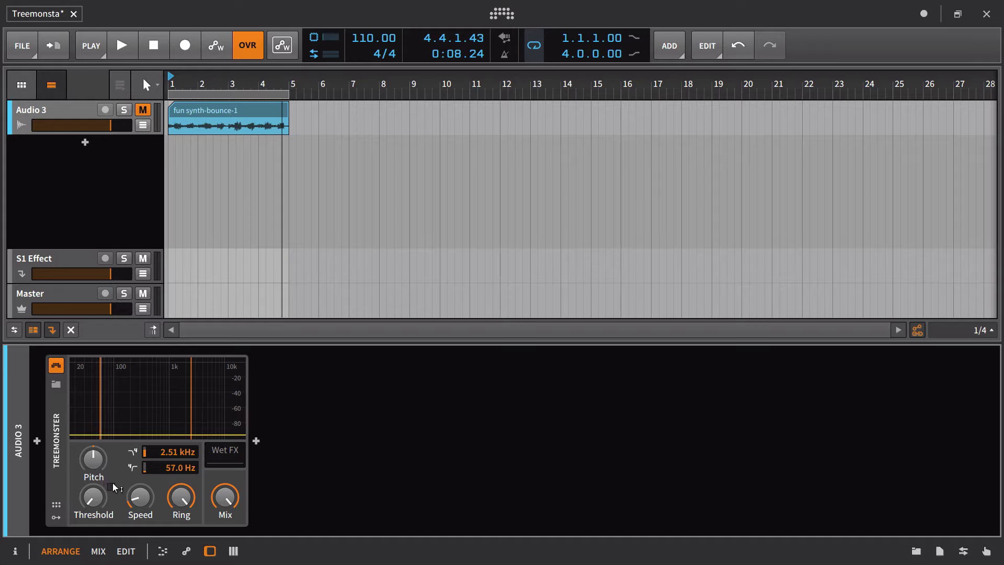
left_click_drag(141, 506, 142, 523)
left_click_drag(180, 497, 180, 523)
left_click_drag(179, 453, 178, 513)
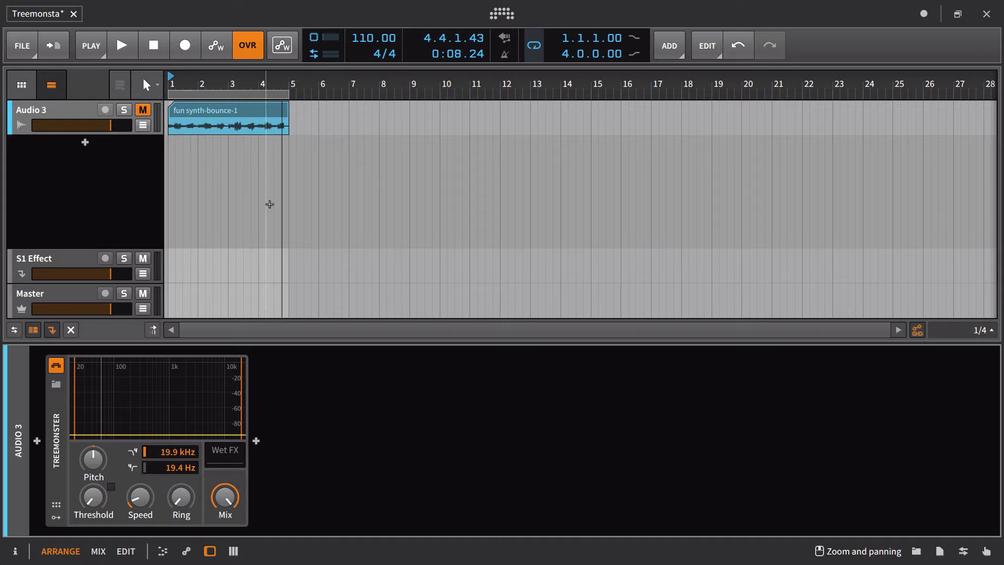
Step: Play the muted loop briefly to view the pitch-tracked signal, and turn the Treemonster's Ring up fully
key("space")
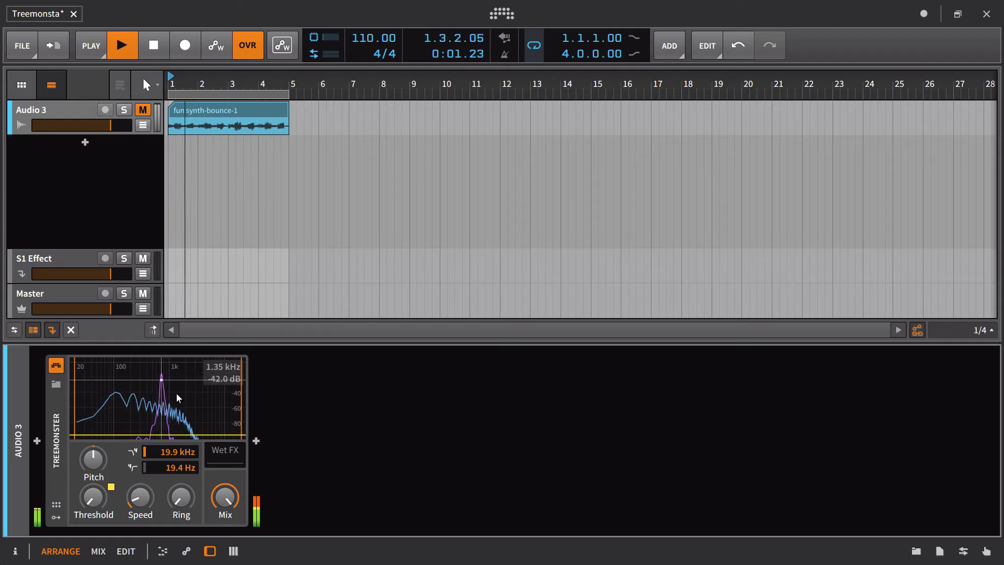
key("space")
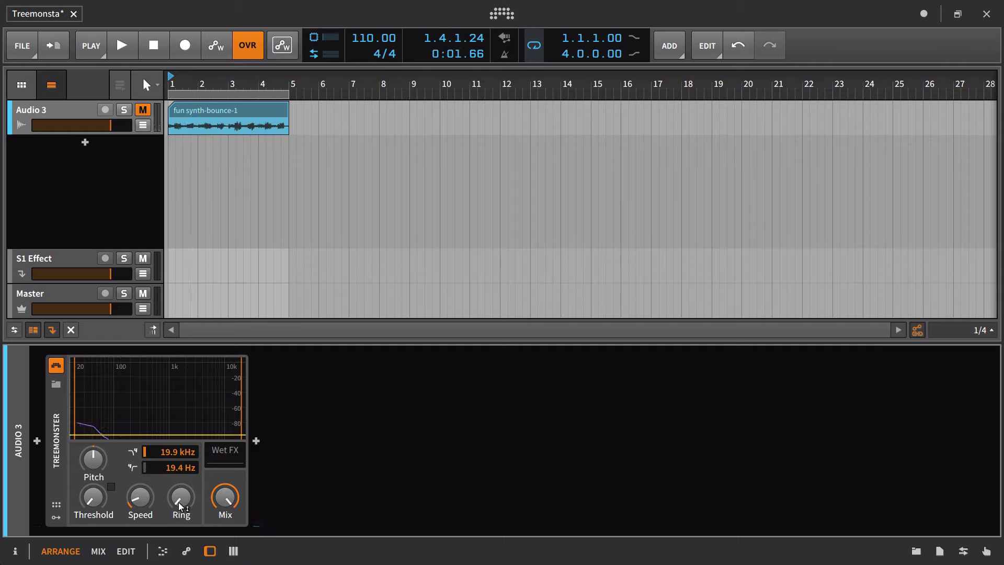
left_click_drag(179, 506, 180, 470)
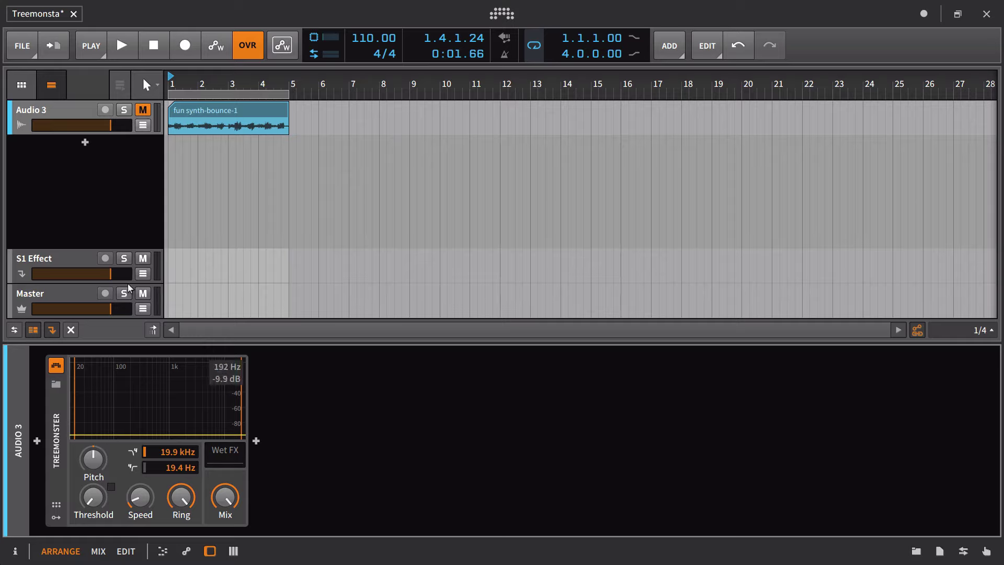
Step: Unmute Audio 3 with the Treemonster disabled and play the dry synth loop
left_click_drag(222, 81, 237, 99)
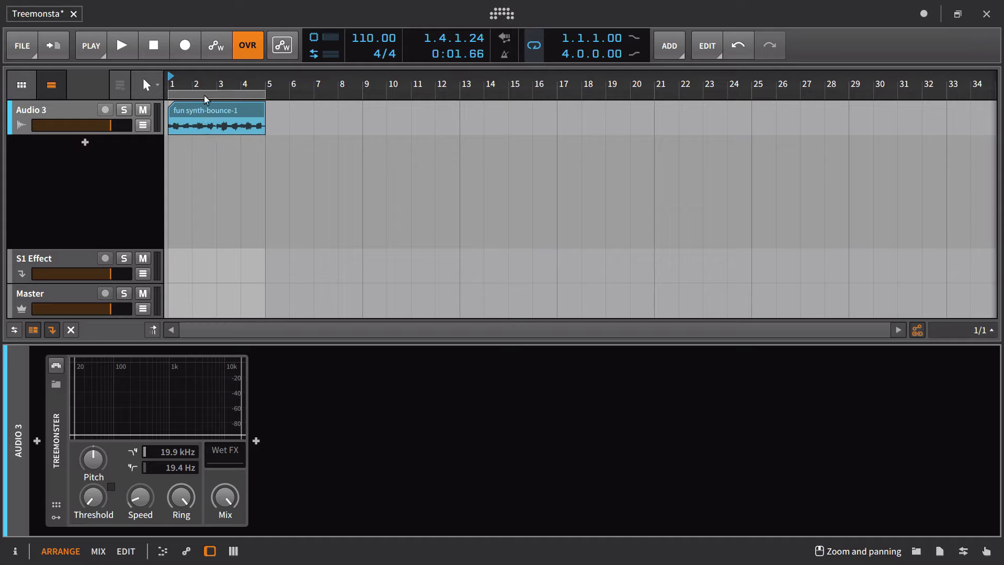
key("space")
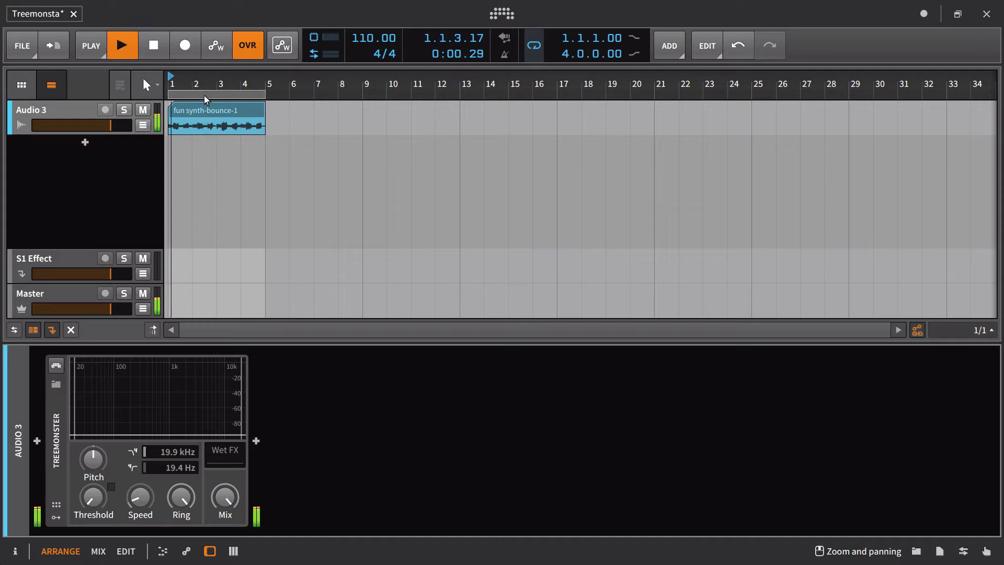
Step: Stop playback, split the fun synth-bounce-1 clip on Audio 3, and cut a short gap just before bar 3
scroll(233, 134, "up", 5)
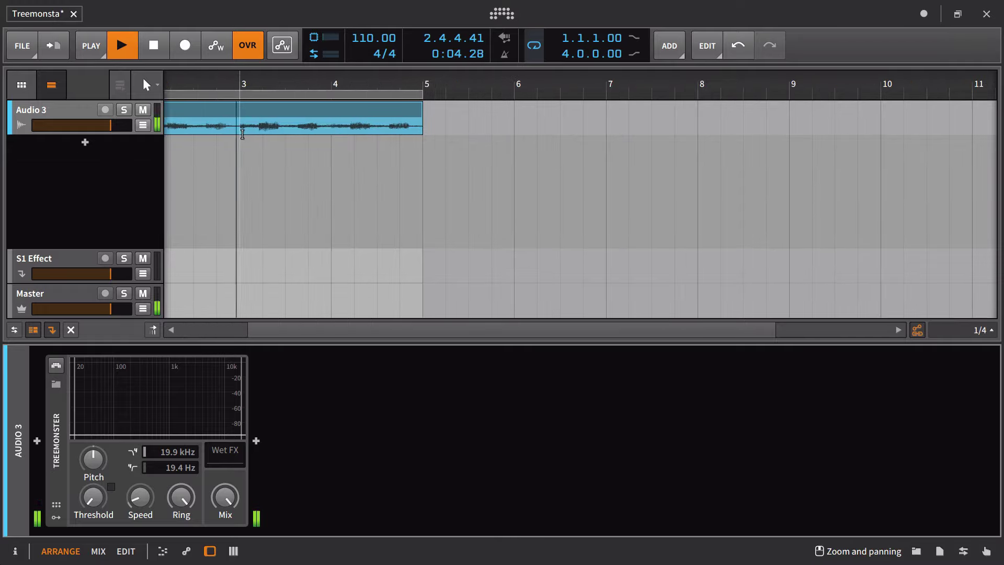
scroll(242, 134, "up", 3)
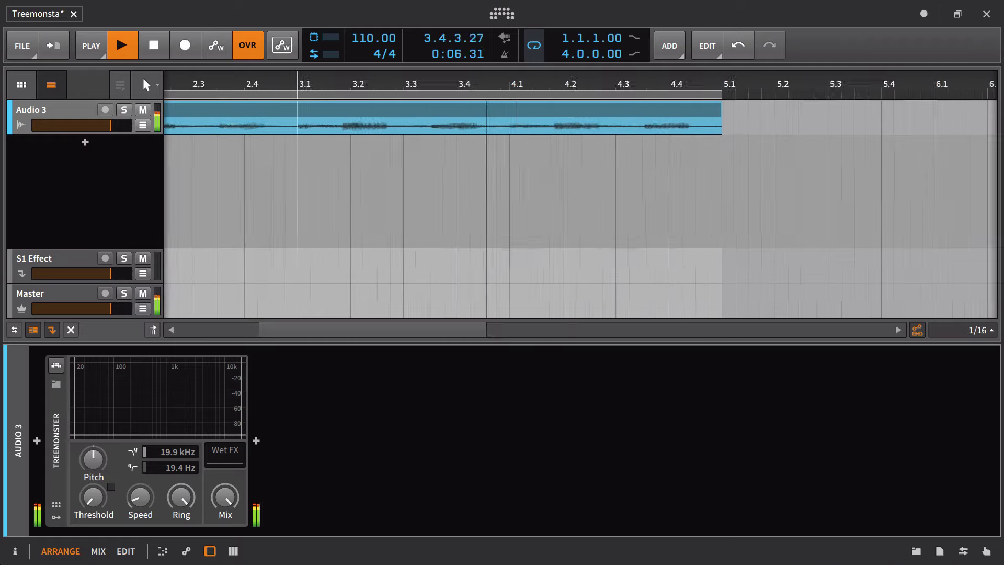
scroll(243, 133, "down", 1)
key("space")
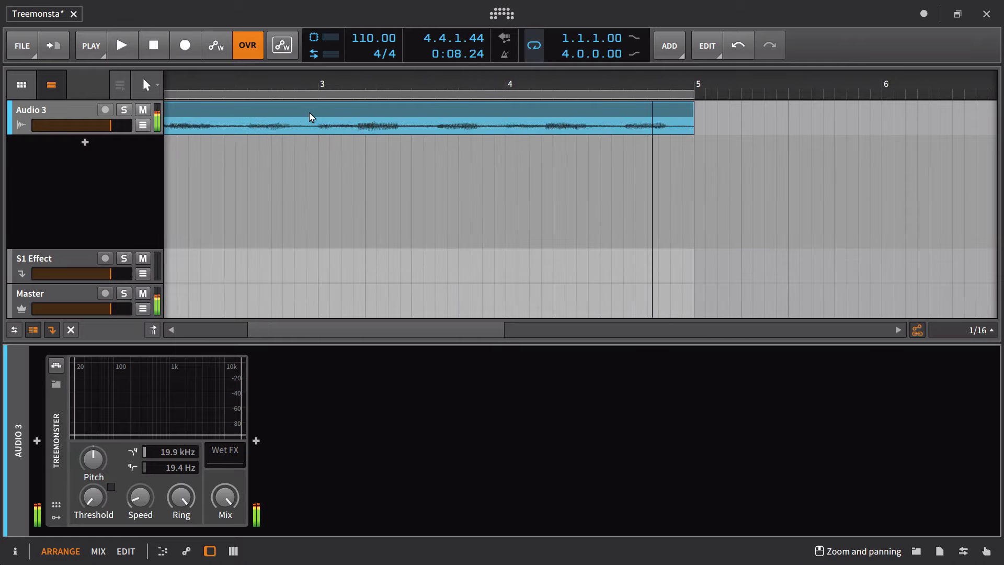
left_click(309, 113)
key("4")
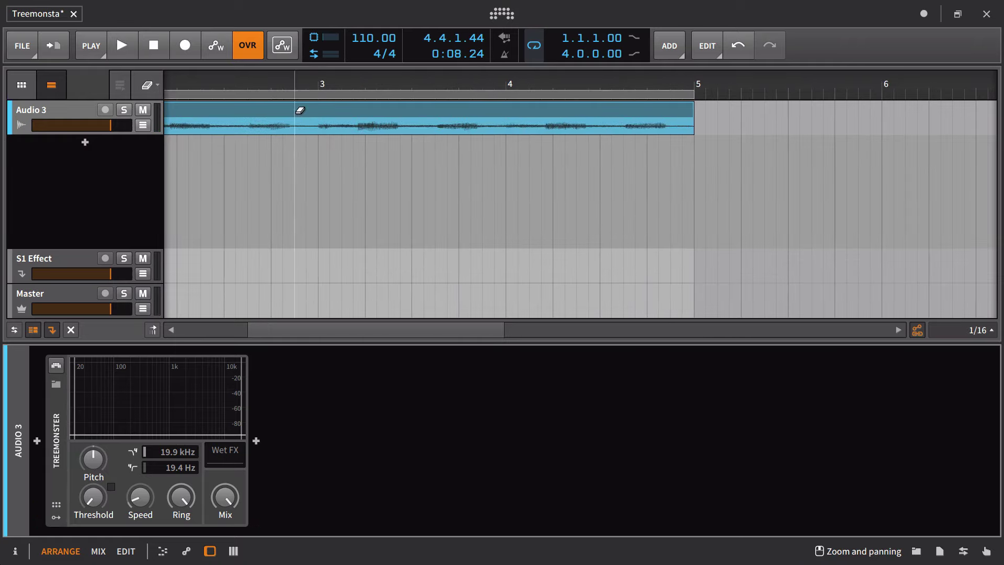
left_click(294, 131)
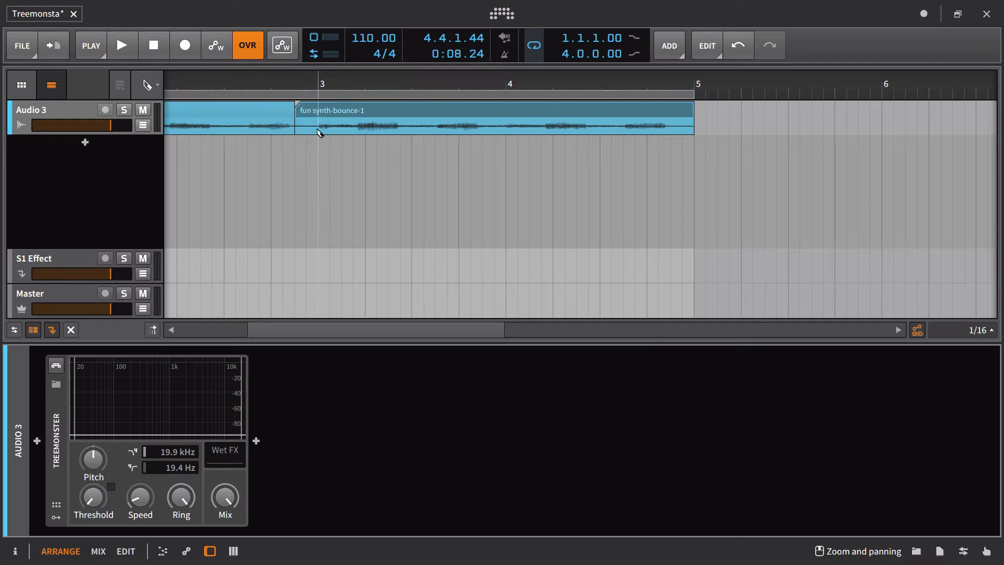
left_click(308, 113)
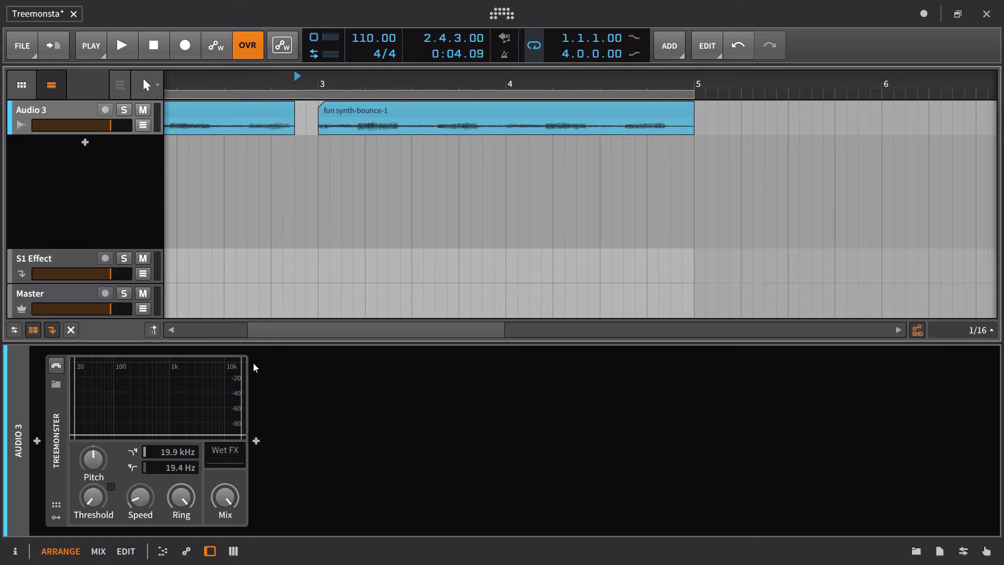
Step: Play the split synth loop from bar 1 with the Treemonster still disabled, viewing both clips
left_click(283, 114)
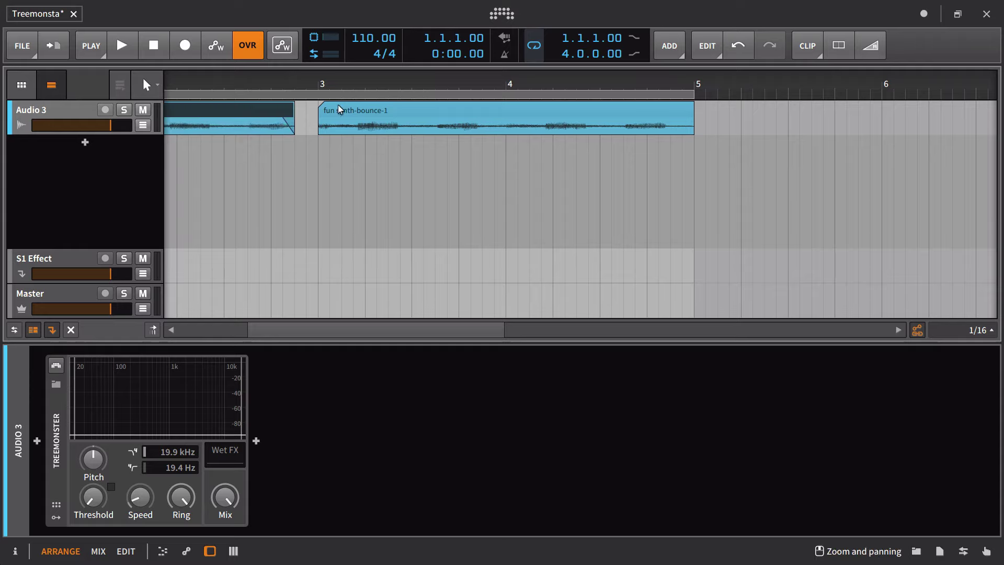
left_click(354, 111)
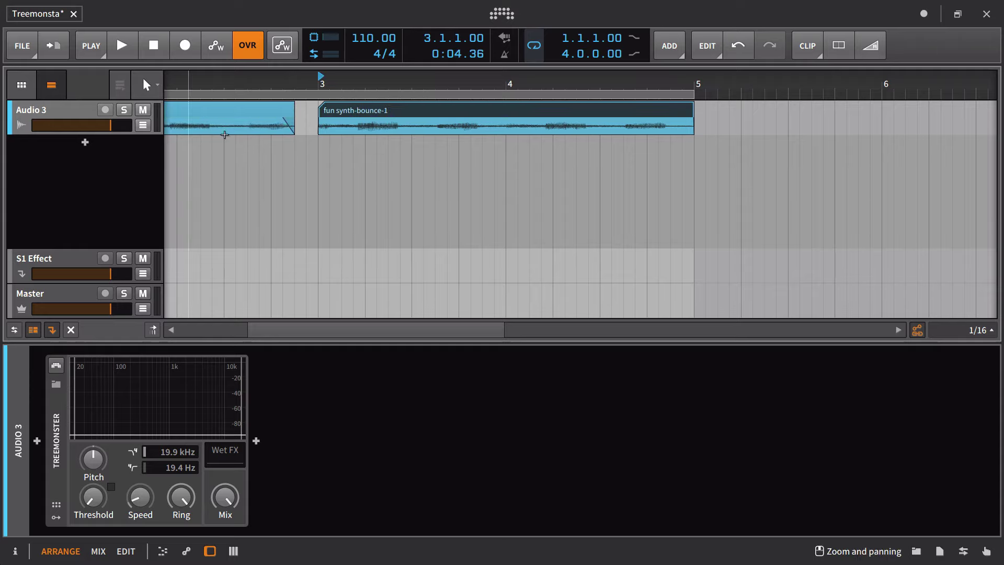
left_click(239, 116)
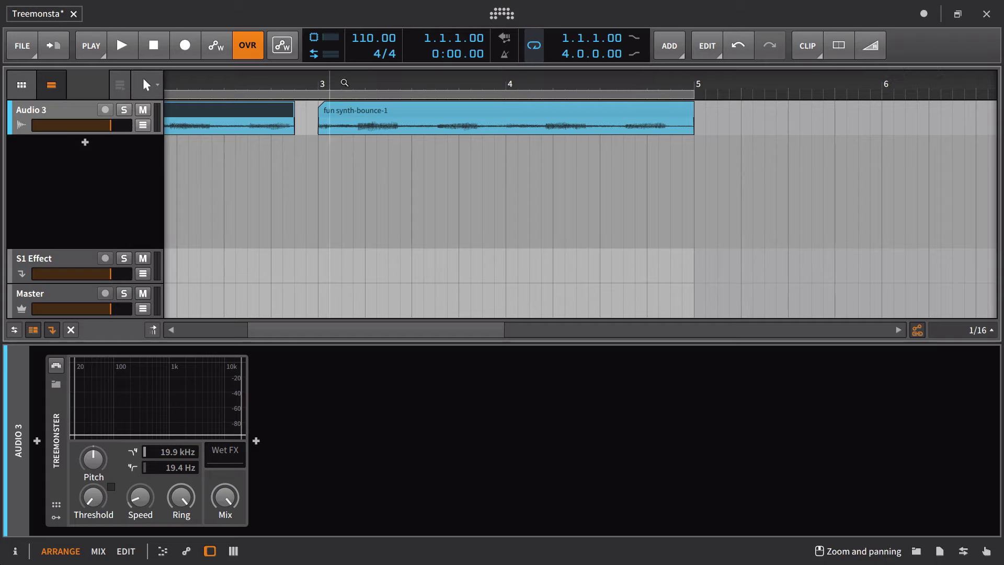
key("space")
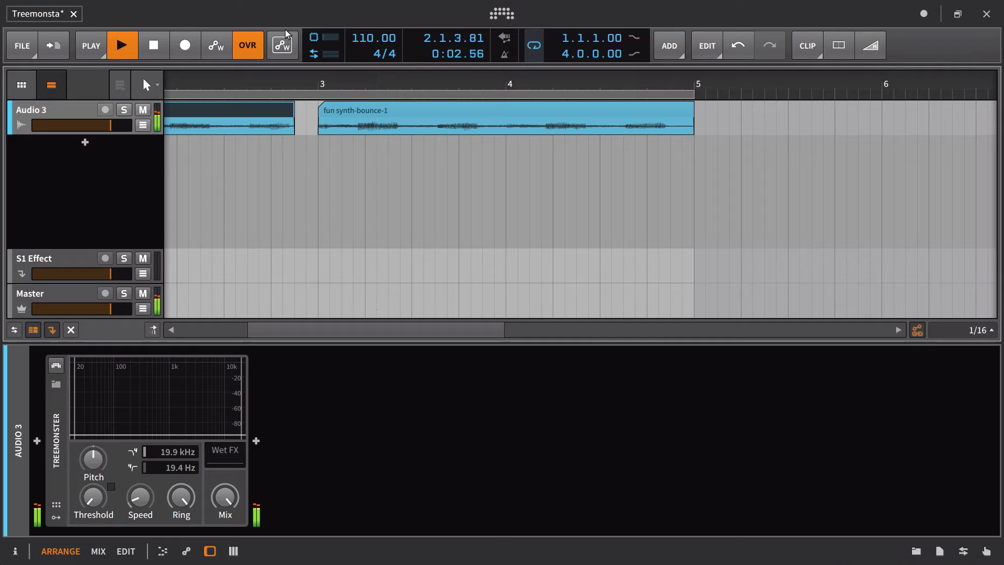
left_click_drag(276, 85, 219, 365)
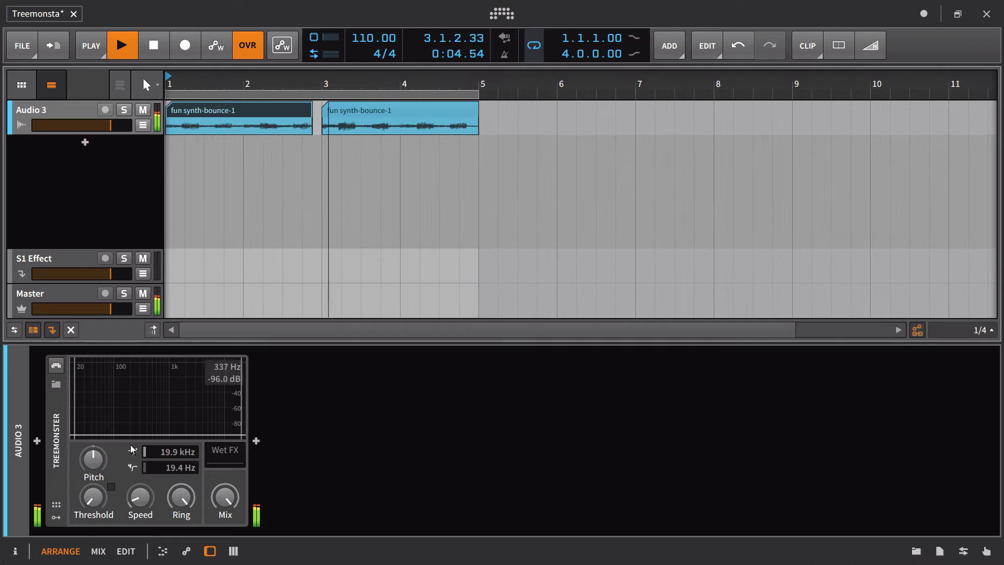
Step: Enable the Treemonster and raise its Threshold above -57.6 dB, slightly adjusting Speed while the loop plays
left_click_drag(93, 498, 93, 488)
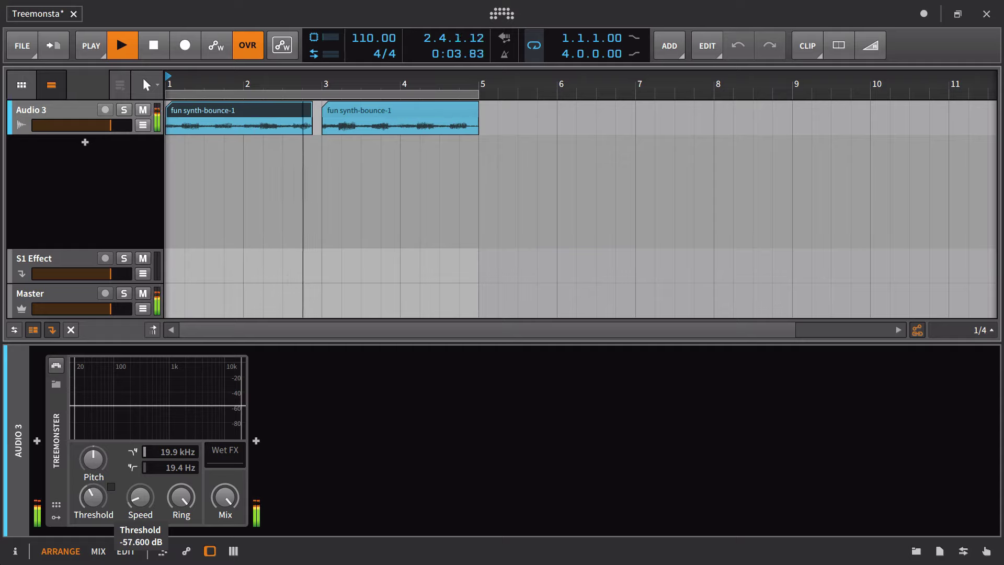
left_click_drag(93, 497, 100, 501)
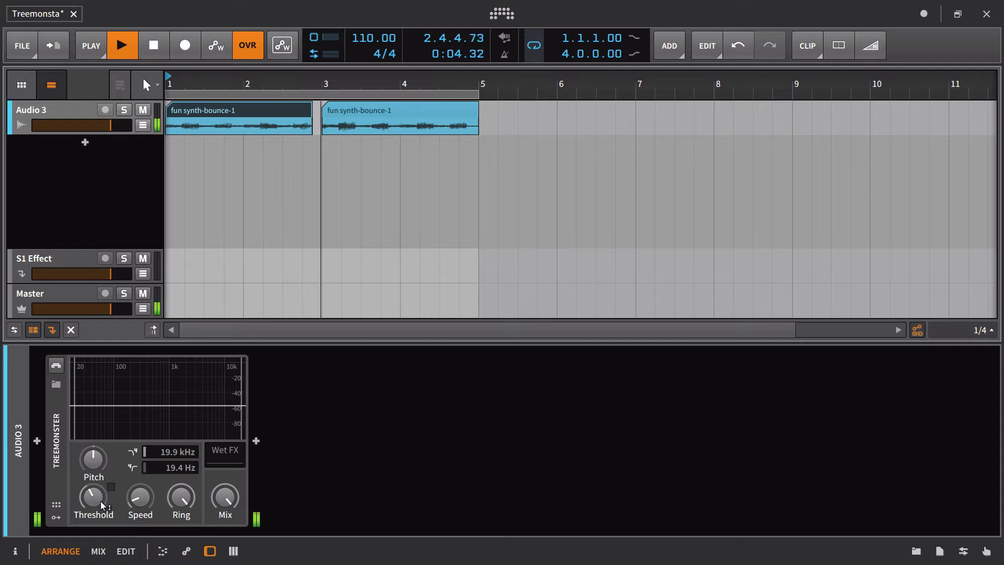
left_click(56, 365)
left_click_drag(93, 497, 104, 495)
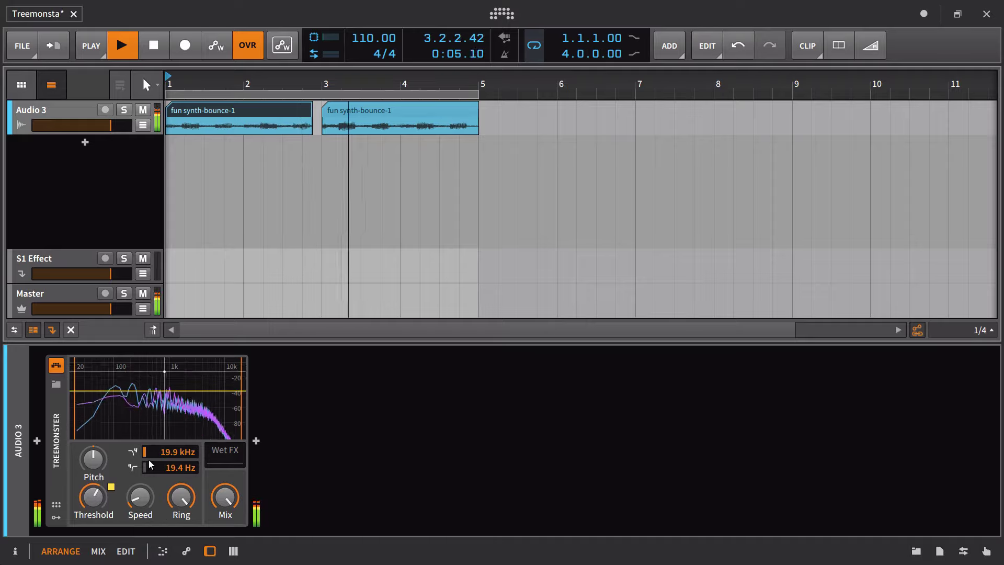
left_click(140, 497)
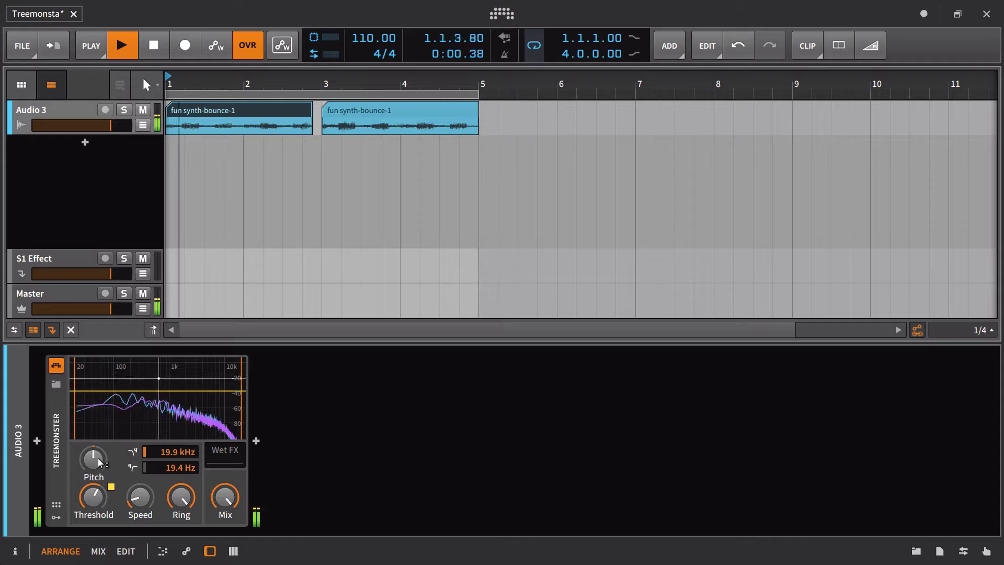
Step: Narrow the Treemonster's detection filters to 129 Hz and 517 Hz, and raise Threshold with a small Speed adjustment
mouse_move(100, 461)
left_mouse_down()
mouse_move(100, 444)
mouse_move(99, 454)
left_mouse_up()
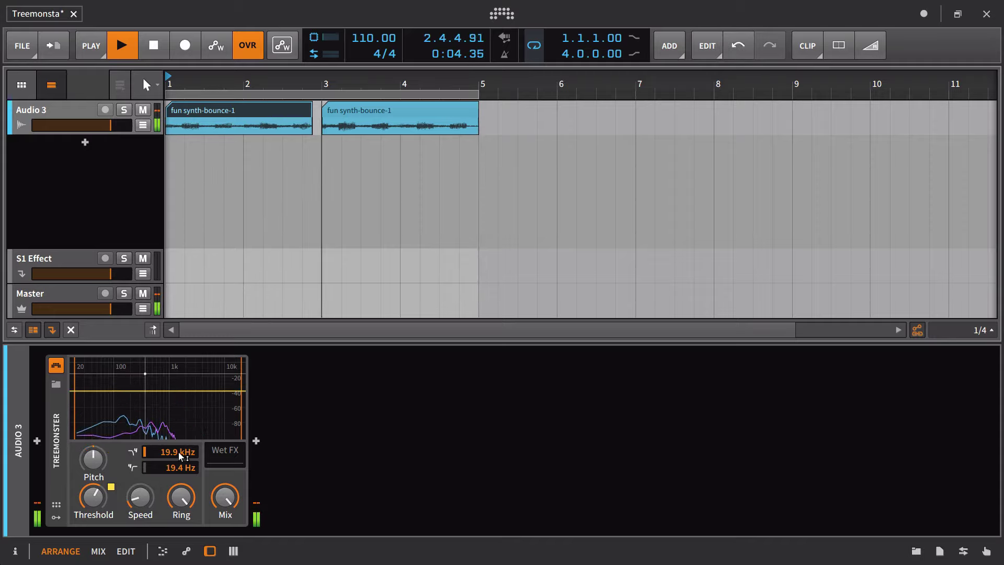
mouse_move(178, 451)
left_mouse_down()
mouse_move(179, 462)
mouse_move(179, 443)
mouse_move(175, 461)
left_mouse_up()
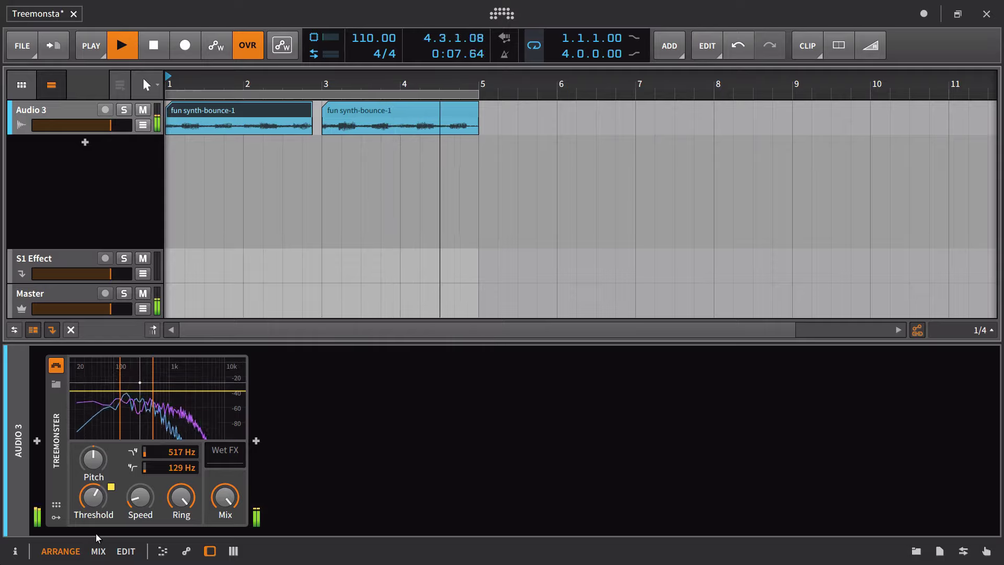
left_click_drag(93, 497, 93, 480)
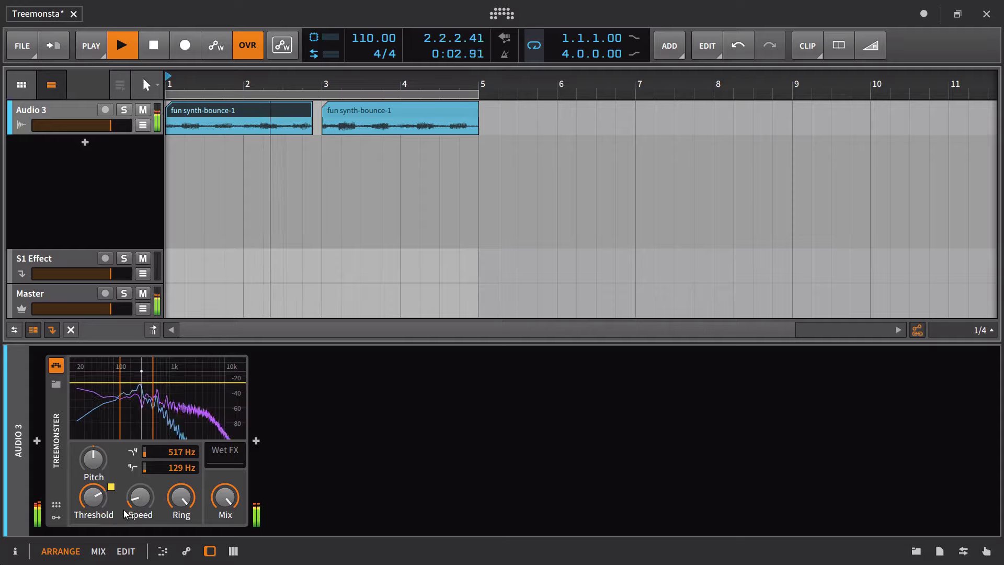
left_click_drag(131, 500, 139, 498)
Step: Try lowering the Treemonster's Pitch by ear, reset it to zero, and enter a Pitch of -2 semitones
mouse_move(93, 459)
left_mouse_down()
mouse_move(93, 447)
mouse_move(93, 464)
left_mouse_up()
double_click(103, 462)
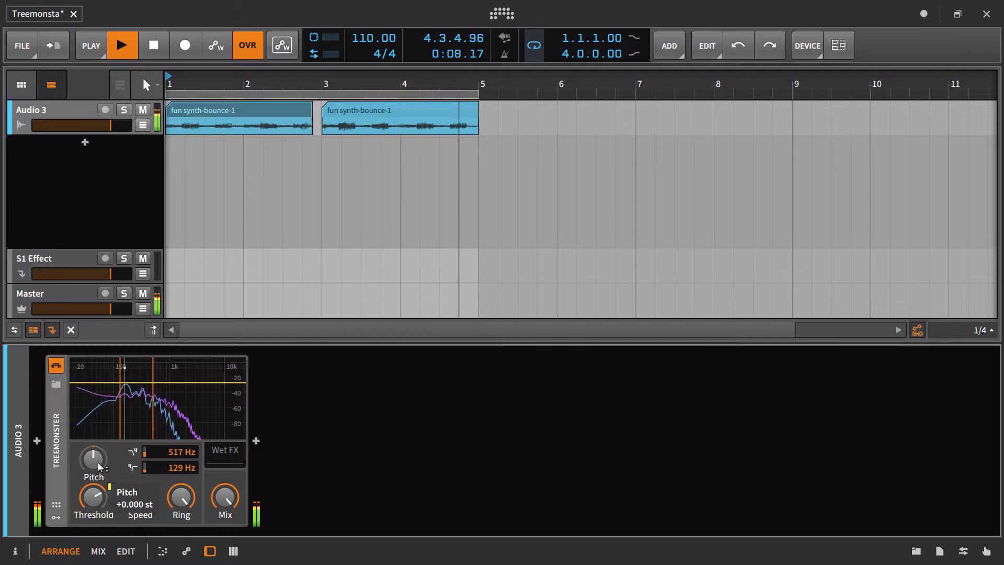
left_click(92, 463, "ctrl")
key("BackSpace")
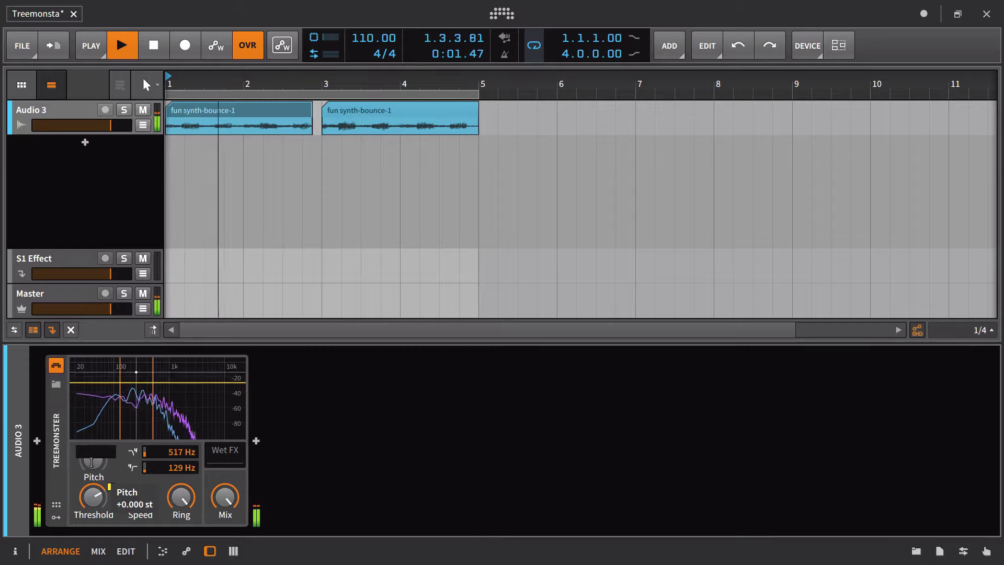
type("-2")
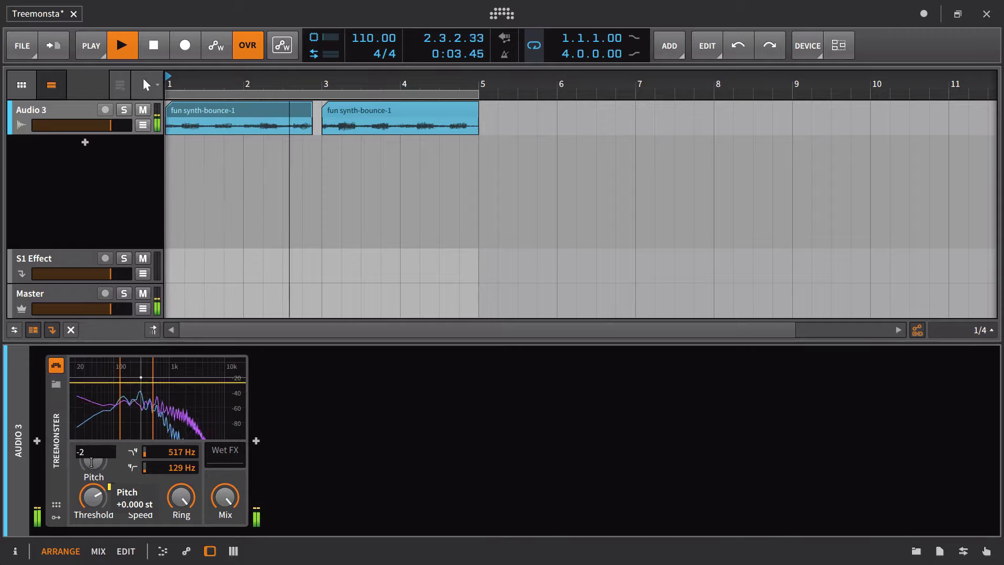
key("Return")
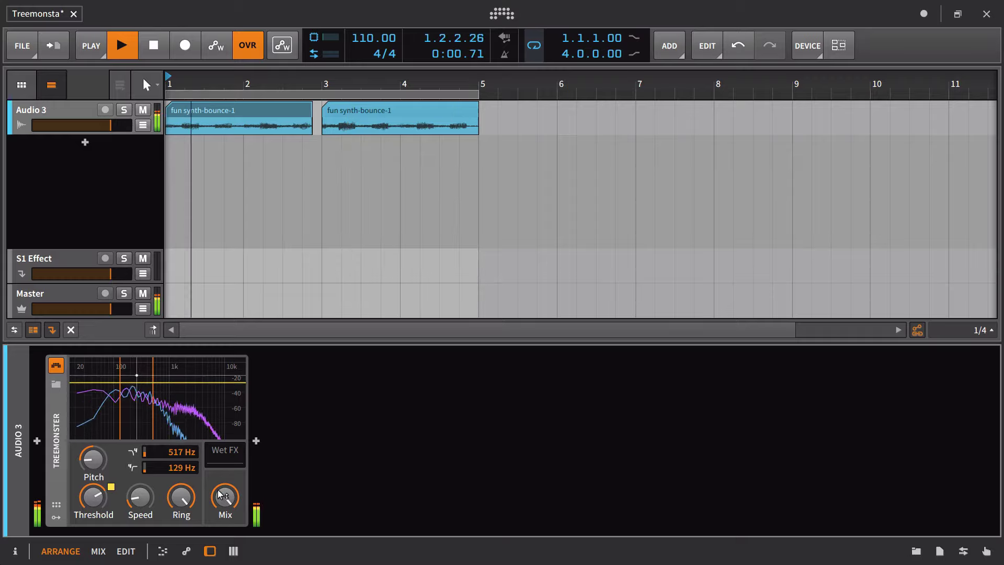
Step: Lower the Treemonster's Mix to 44% and retrigger the start of the loop several times
left_click_drag(219, 494, 220, 506)
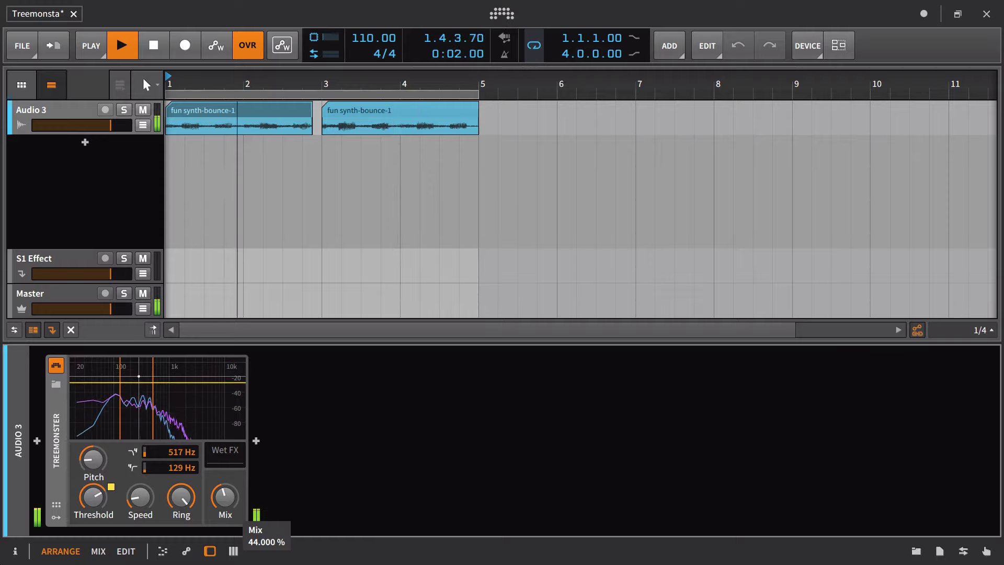
key("space")
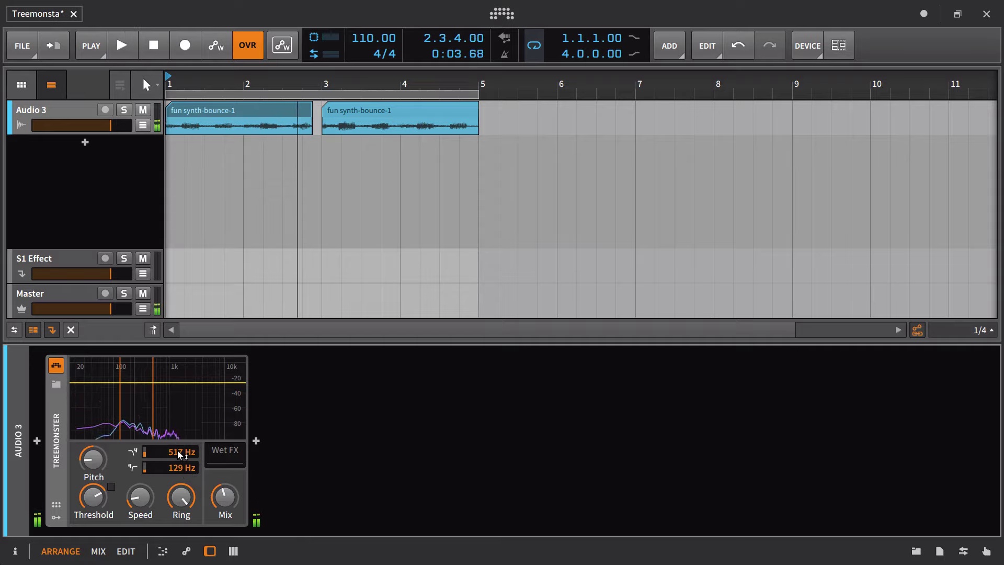
key("space")
key("space")
key("space")
key("space")
key("space")
key("space")
Step: Set the Treemonster's high filter frequency to 311 Hz while retriggering the loop, and raise Mix to about 51.3% before stopping
left_click_drag(177, 451, 177, 465)
key("space")
key("space")
key("space")
key("space")
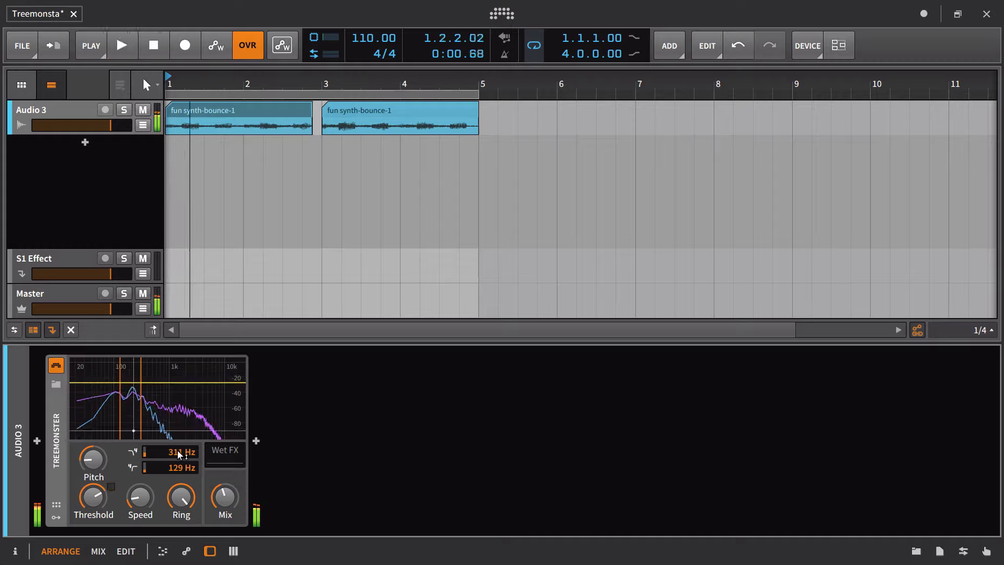
key("space")
key("space")
key("space")
key("space")
key("space")
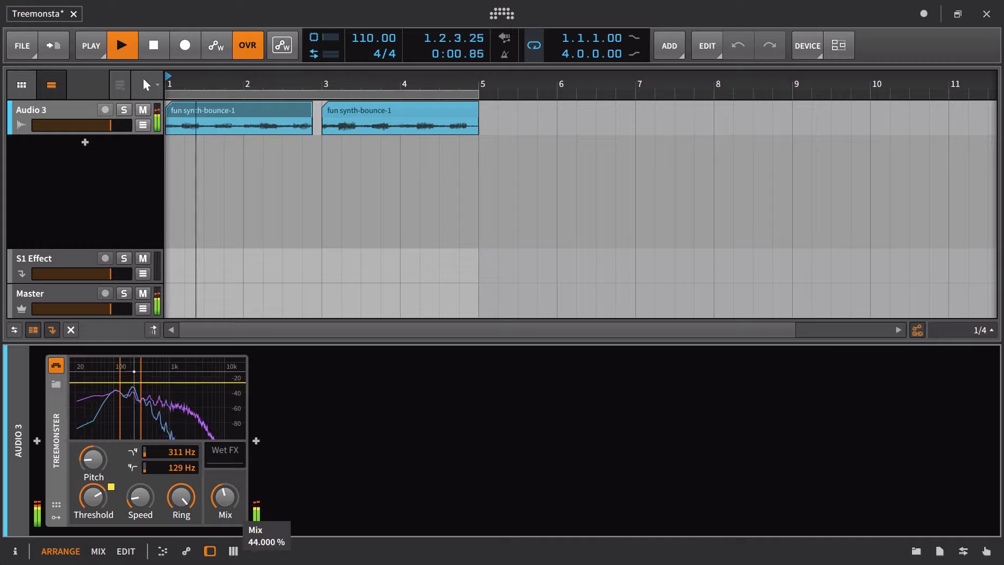
mouse_move(225, 497)
left_mouse_down()
mouse_move(225, 477)
mouse_move(224, 492)
left_mouse_up()
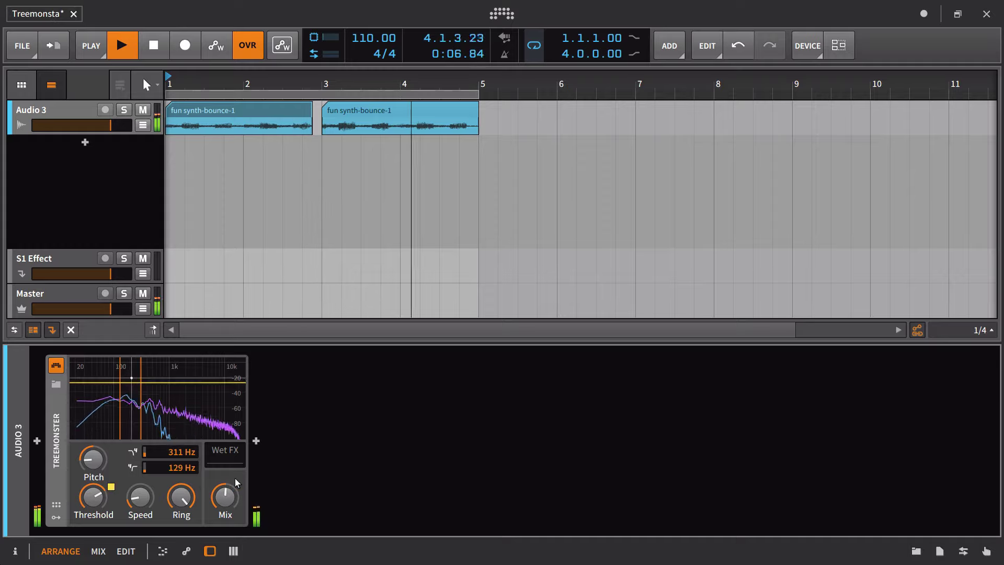
key("space")
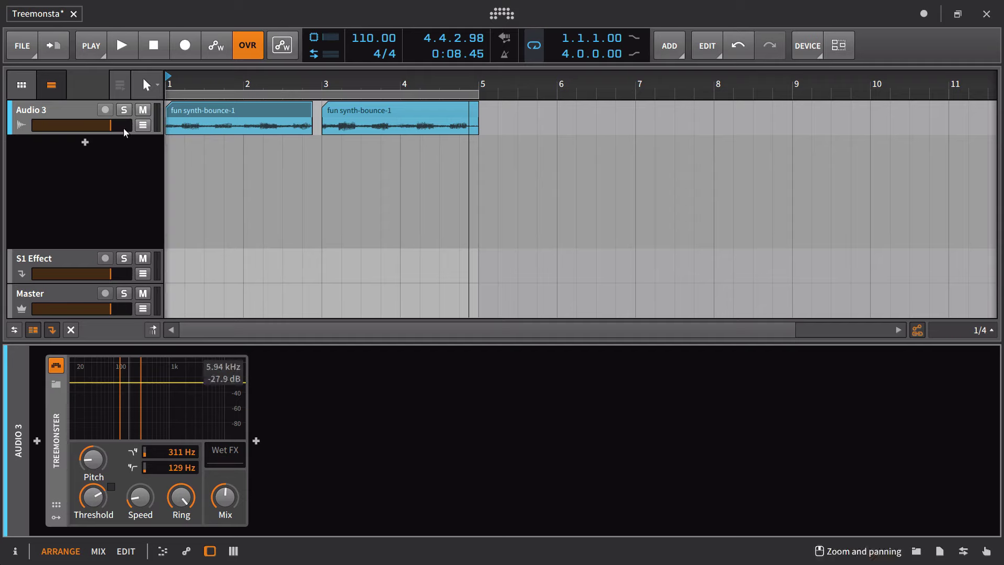
Step: Show Audio 3's automation lane and draw a High Freq ramp rising from the middle of bar 2 to bar 5
left_click(142, 126)
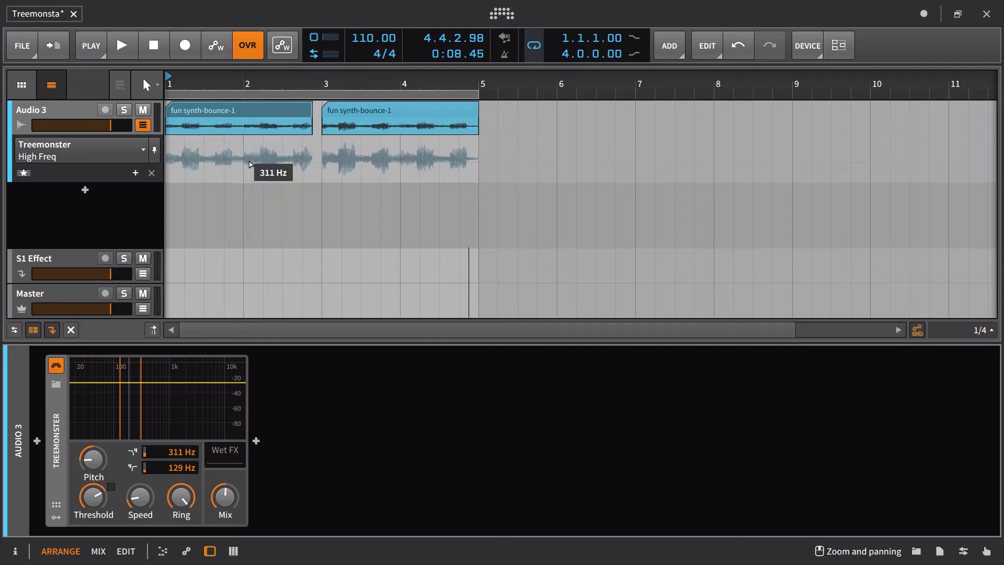
left_click(270, 165)
left_click_drag(466, 165, 478, 143)
Step: Draw a Low Freq automation ramp for the Treemonster rising from about beat 2.2 to bar 5, and play the loop
left_click(190, 469)
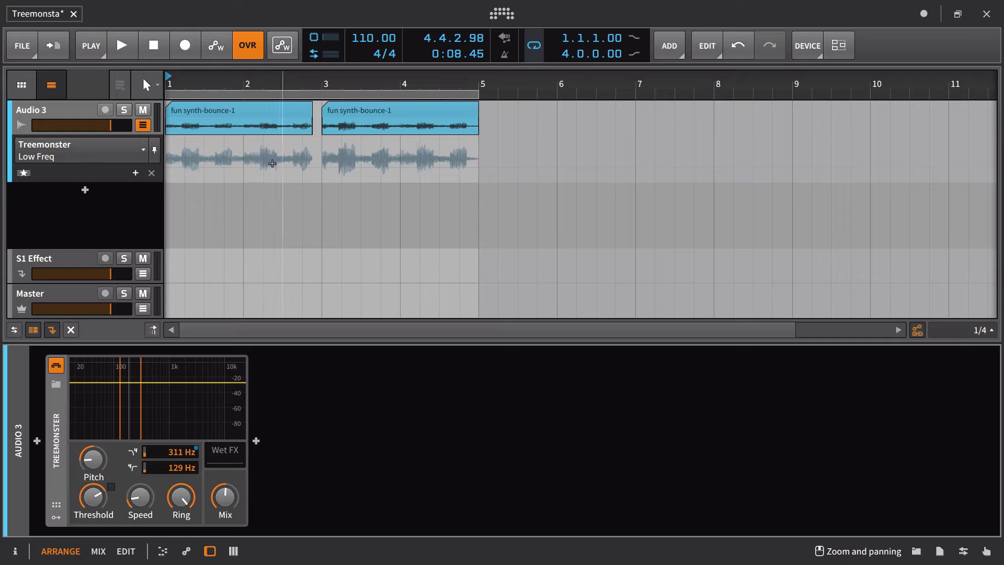
left_click(262, 166)
left_click_drag(466, 167, 478, 150)
key("space")
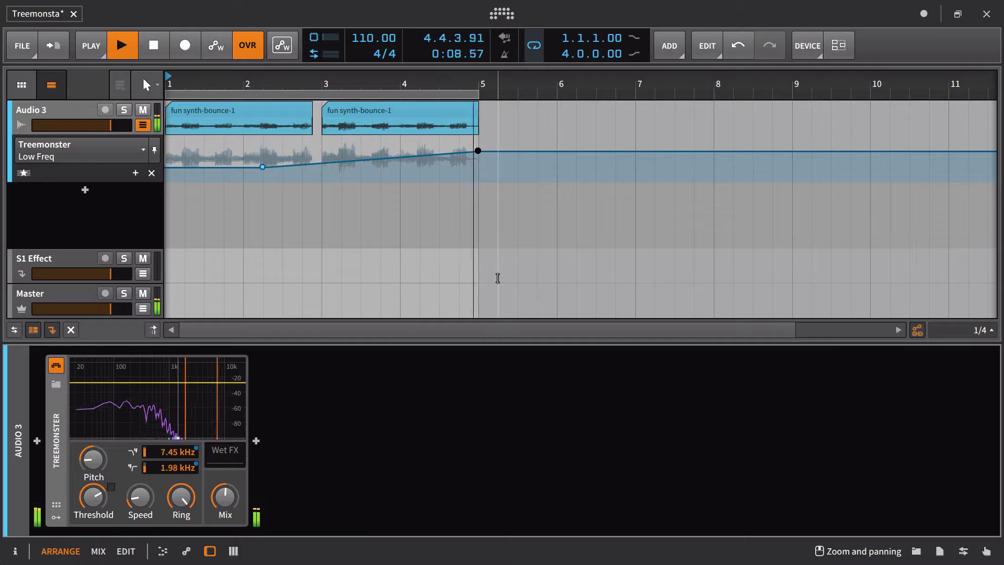
Step: Lower the Treemonster's Mix, Speed and Pitch while the loop plays with the filter automation
left_click(225, 497)
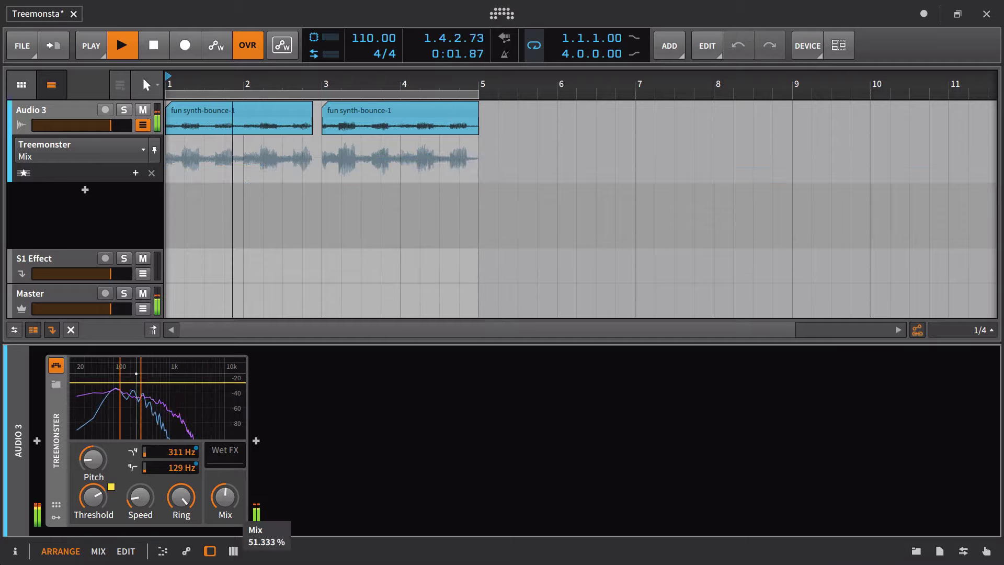
left_click_drag(224, 497, 224, 502)
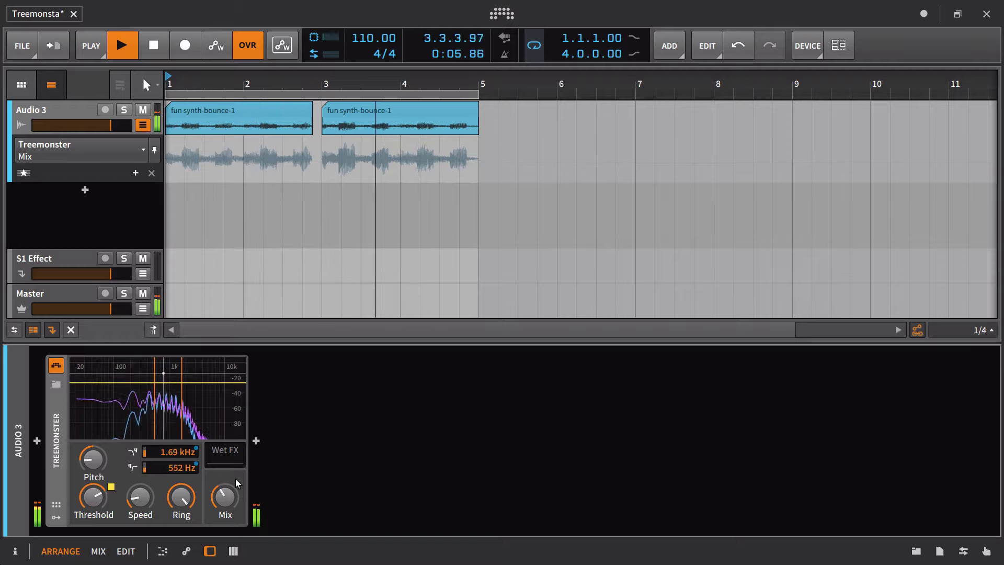
left_click(140, 497)
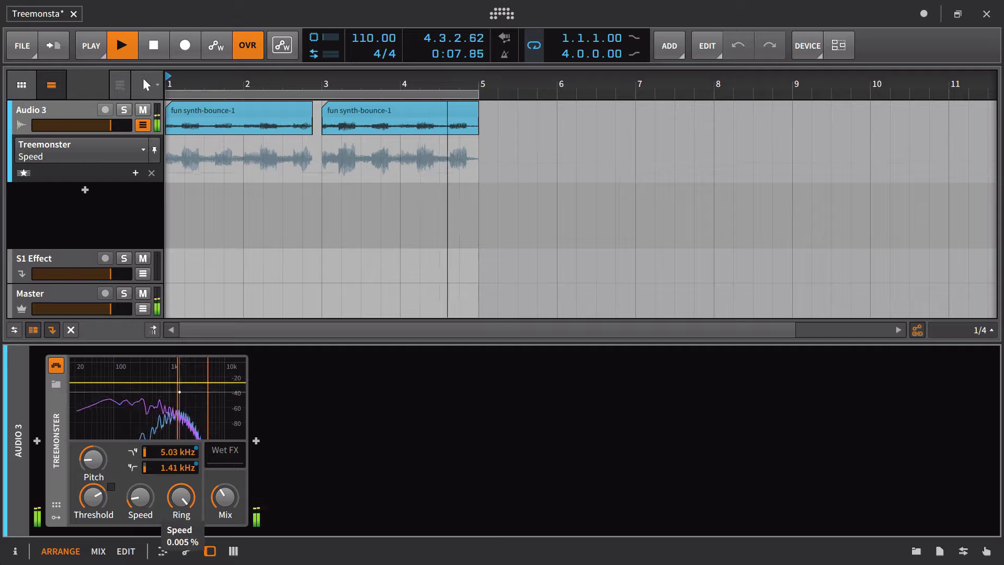
mouse_move(140, 497)
left_mouse_down()
mouse_move(152, 500)
mouse_move(151, 428)
mouse_move(152, 503)
left_mouse_up()
left_click_drag(93, 459, 92, 496)
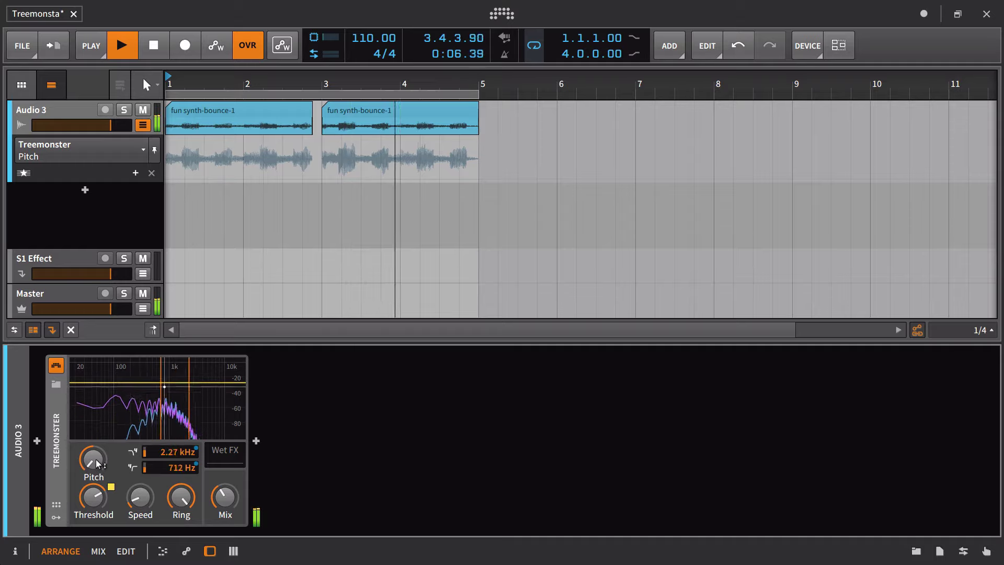
Step: Stop playback, lower the bar 5 end points of the High Freq and Low Freq ramps to 3.60 kHz and 704 Hz, and restore automation control
mouse_move(108, 462)
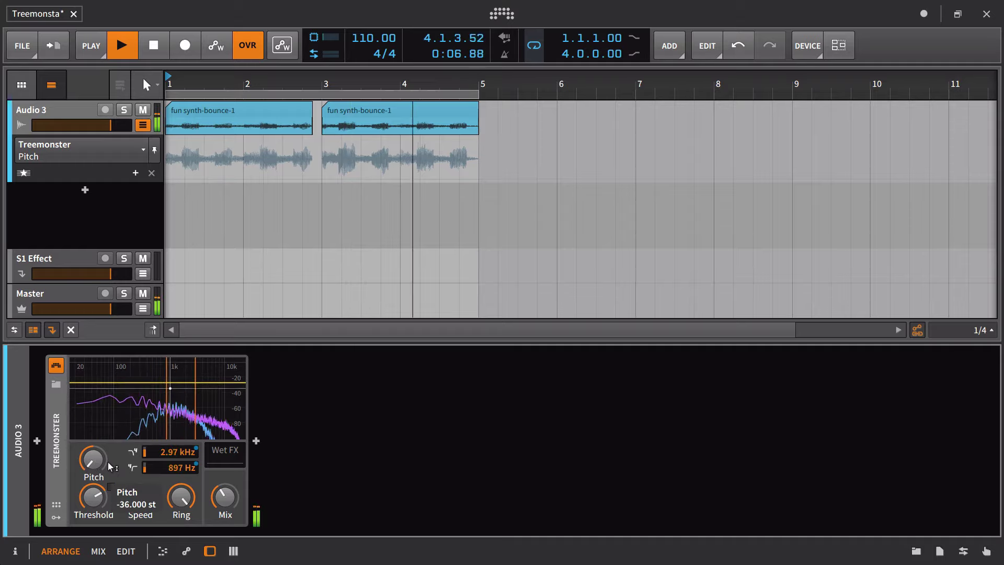
left_click(181, 453)
key("space")
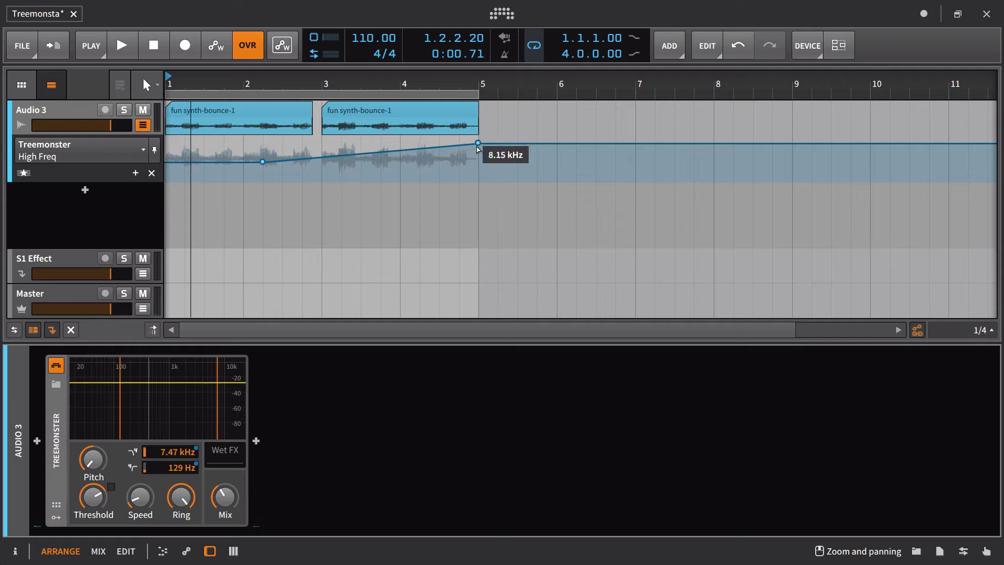
left_click_drag(477, 147, 478, 157)
left_click(179, 468)
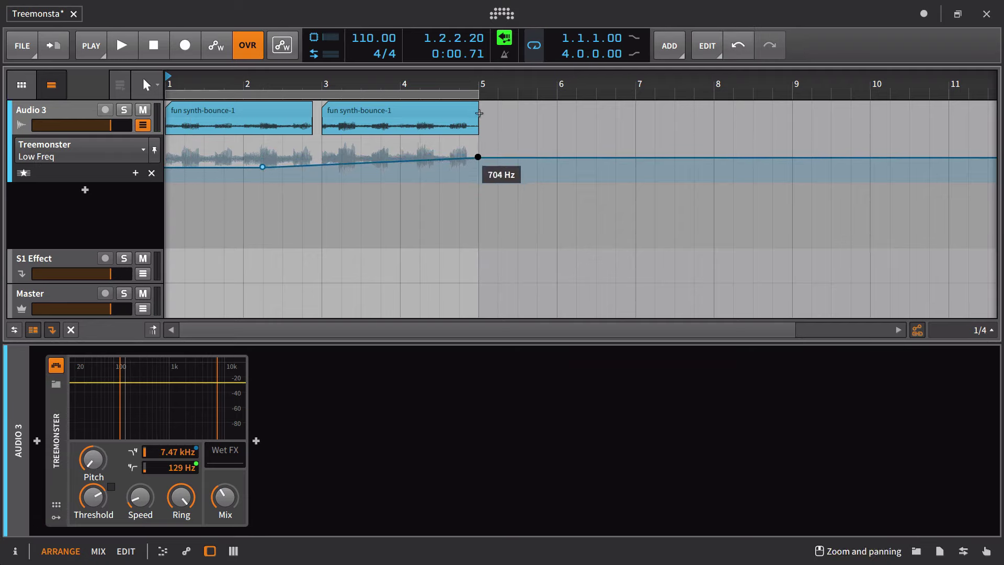
left_click(513, 38)
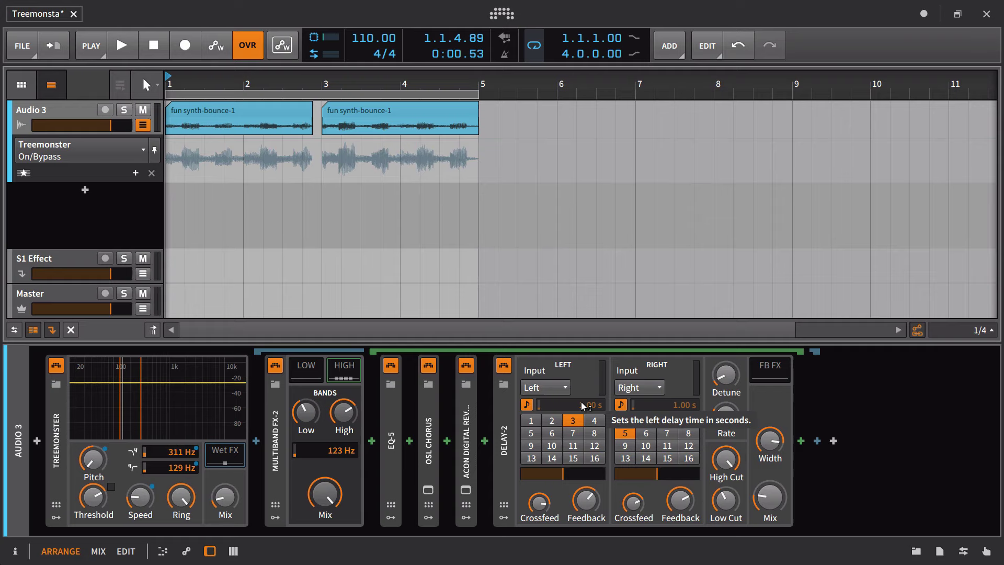
Step: Play the loop through the Wet FX chain while raising the Treemonster's Mix and adjusting Ring
mouse_move(105, 460)
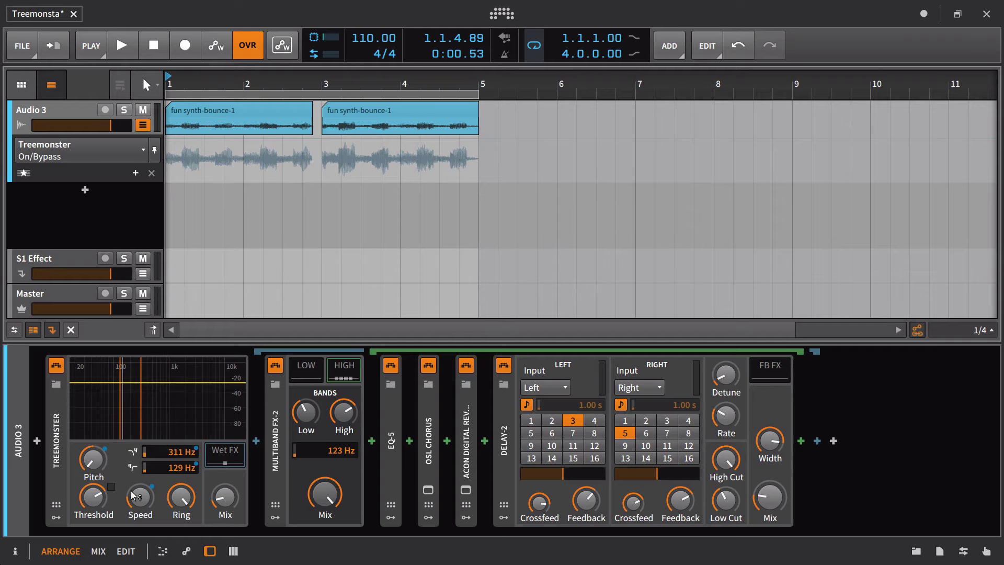
mouse_move(232, 507)
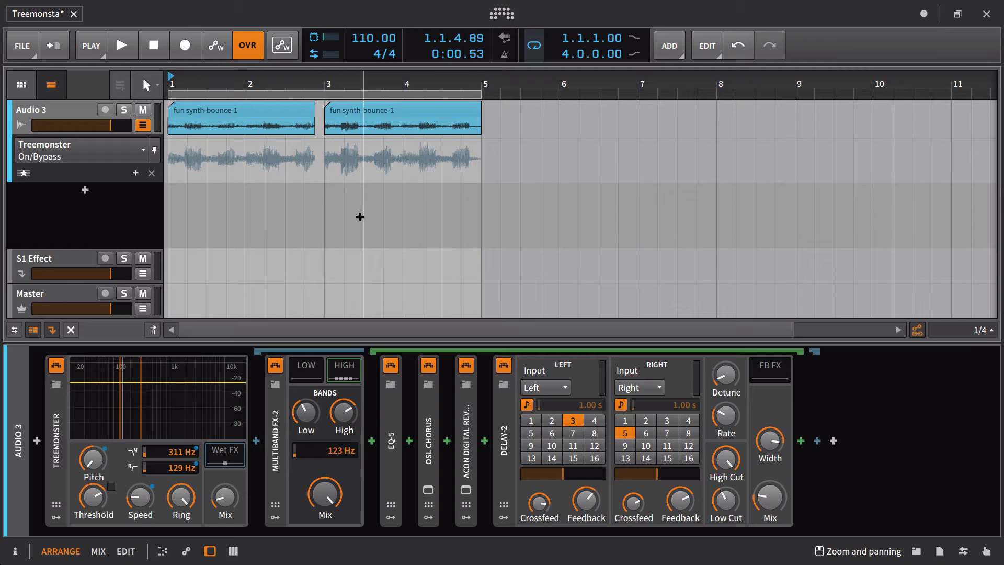
key("space")
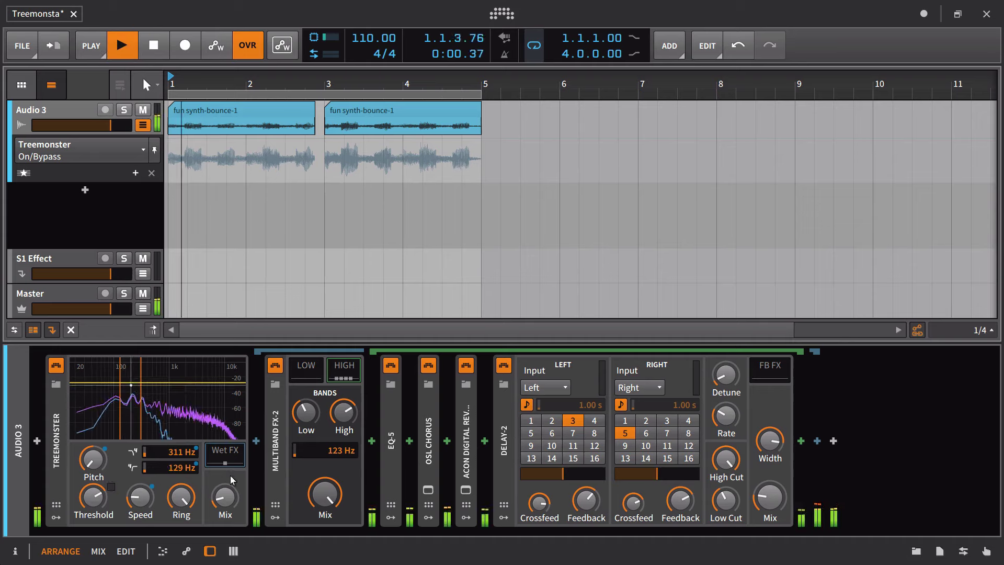
left_click_drag(231, 513, 181, 524)
left_click_drag(225, 497, 181, 475)
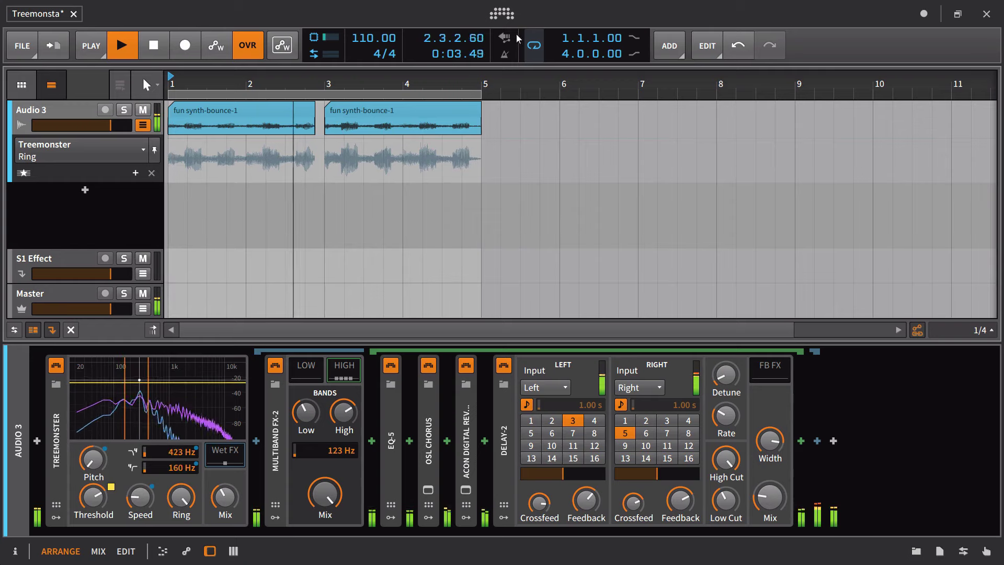
Step: Turn off looping, lower the Treemonster's Mix to 0% as playback runs past the clips, and stop
left_click(529, 54)
left_click_drag(181, 497, 227, 519)
mouse_move(227, 505)
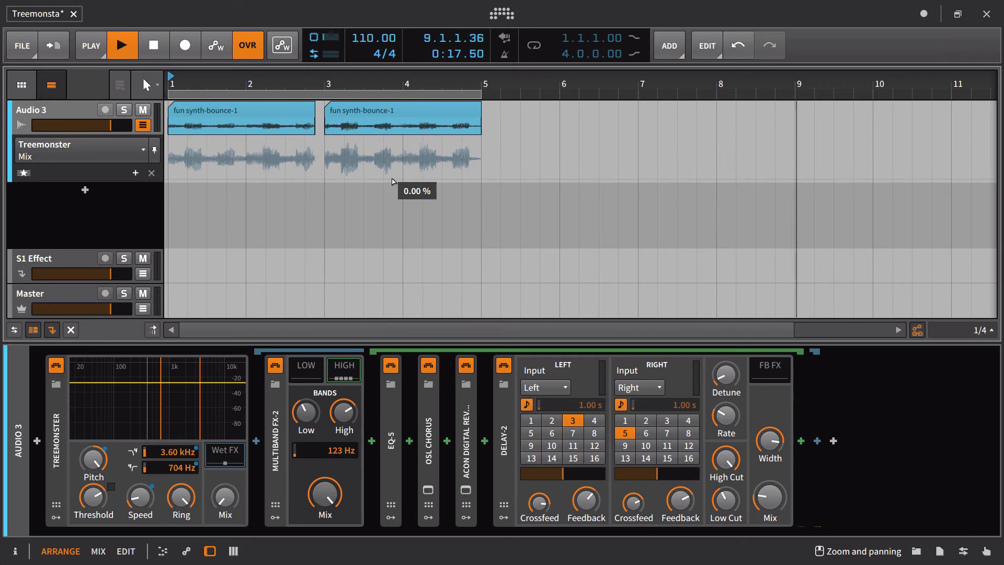
key("space")
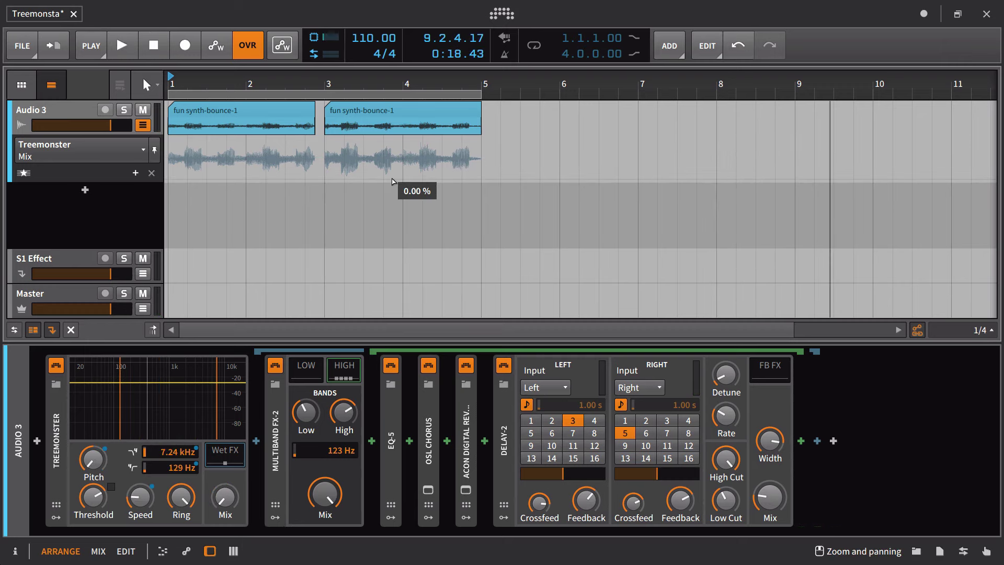